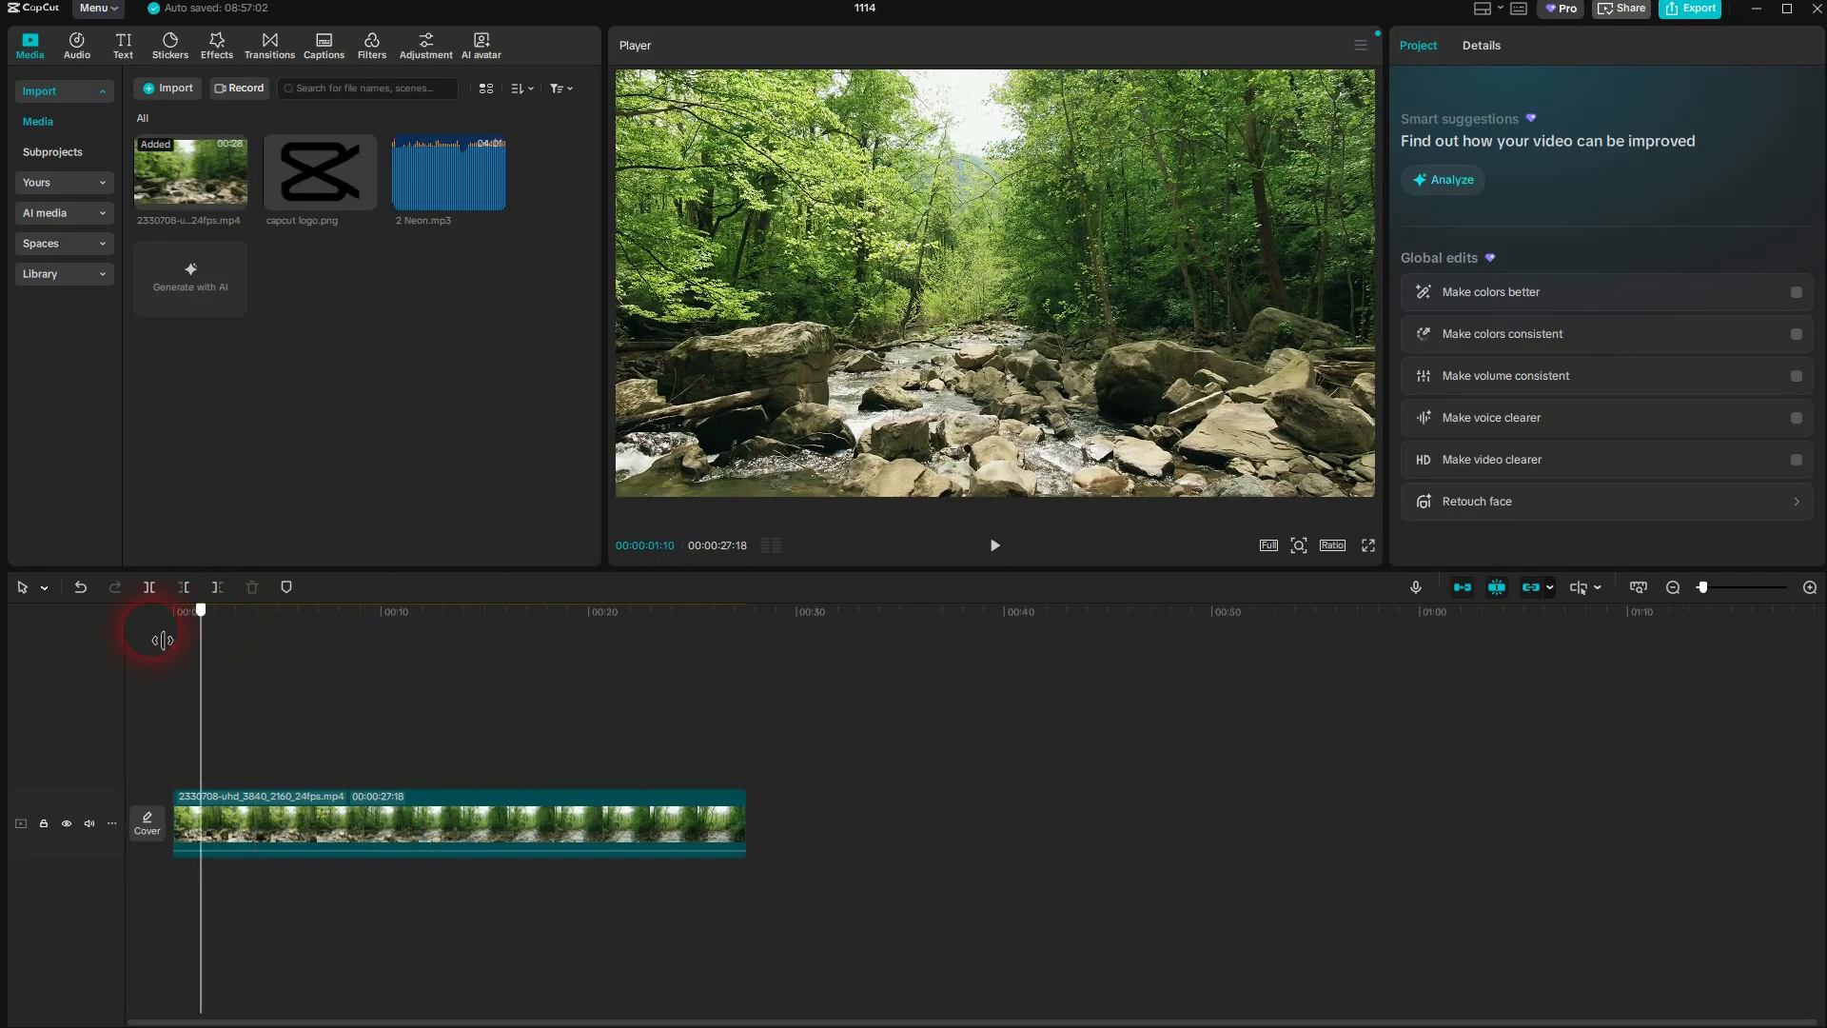
Split the stream video clip at 00:00:12:08 on the timeline
left_click(350, 806)
left_click(721, 548)
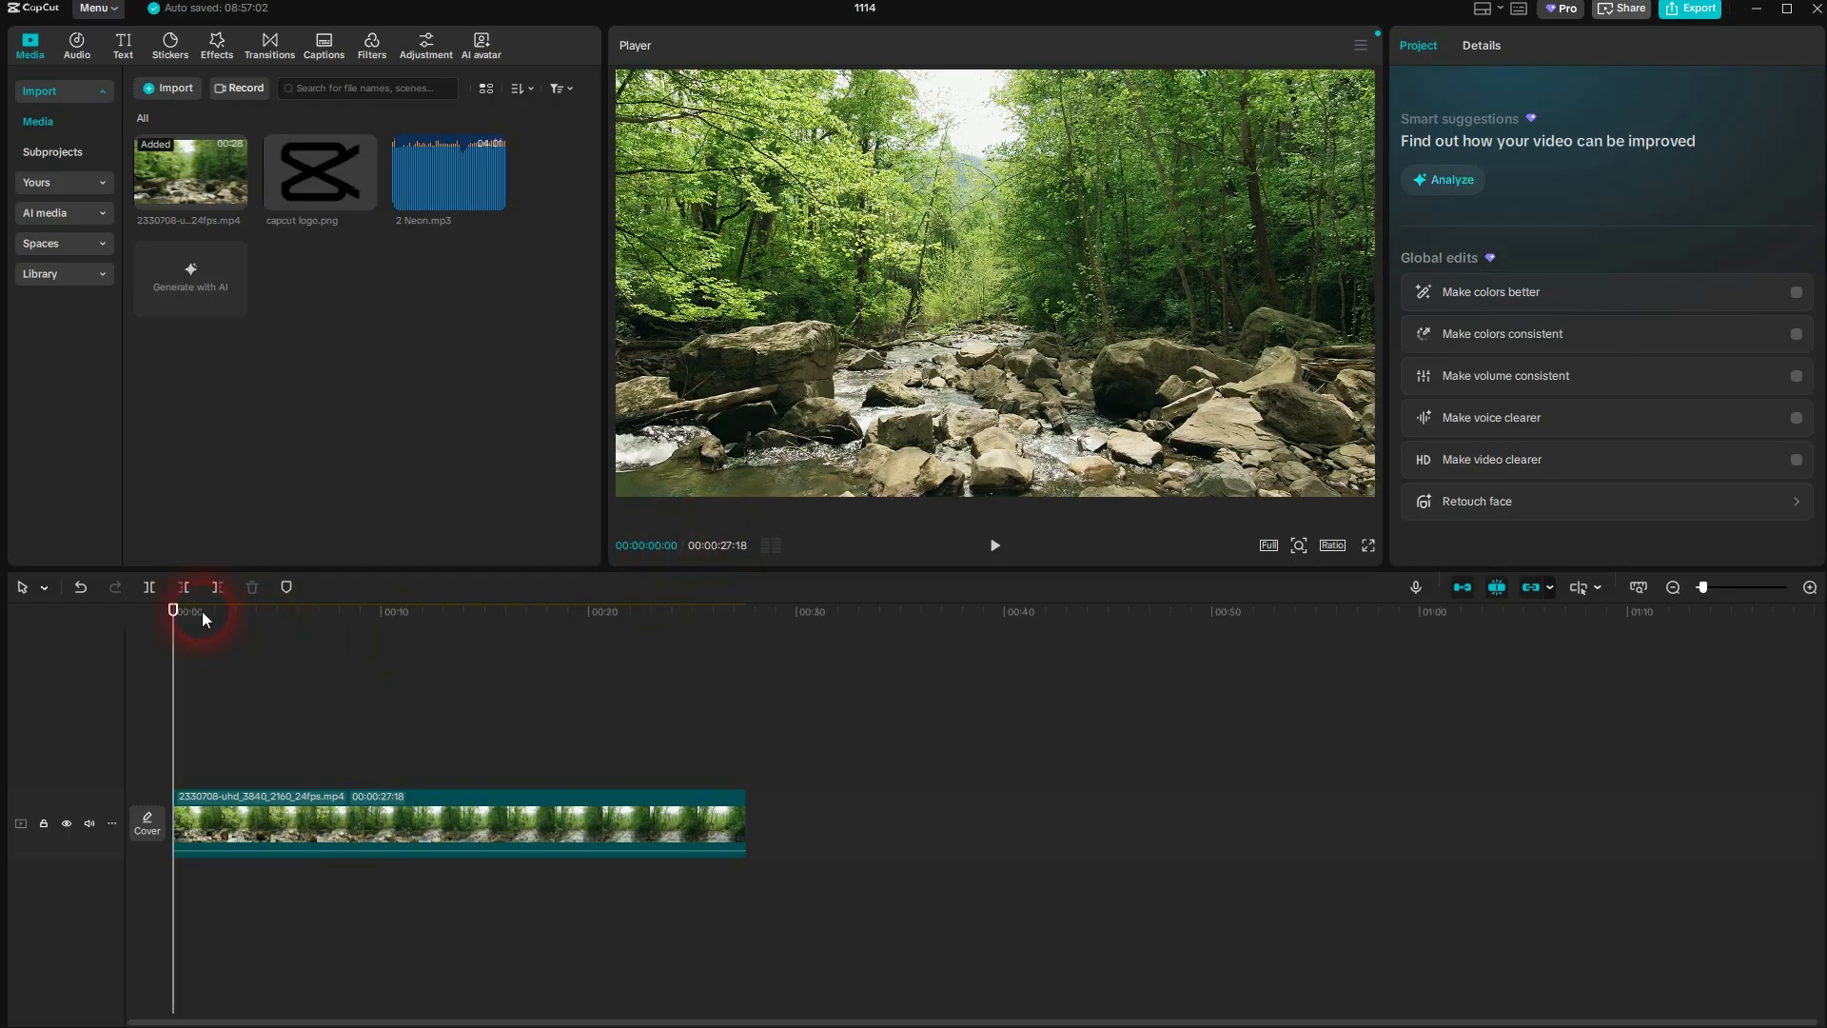
left_click_drag(175, 610, 325, 614)
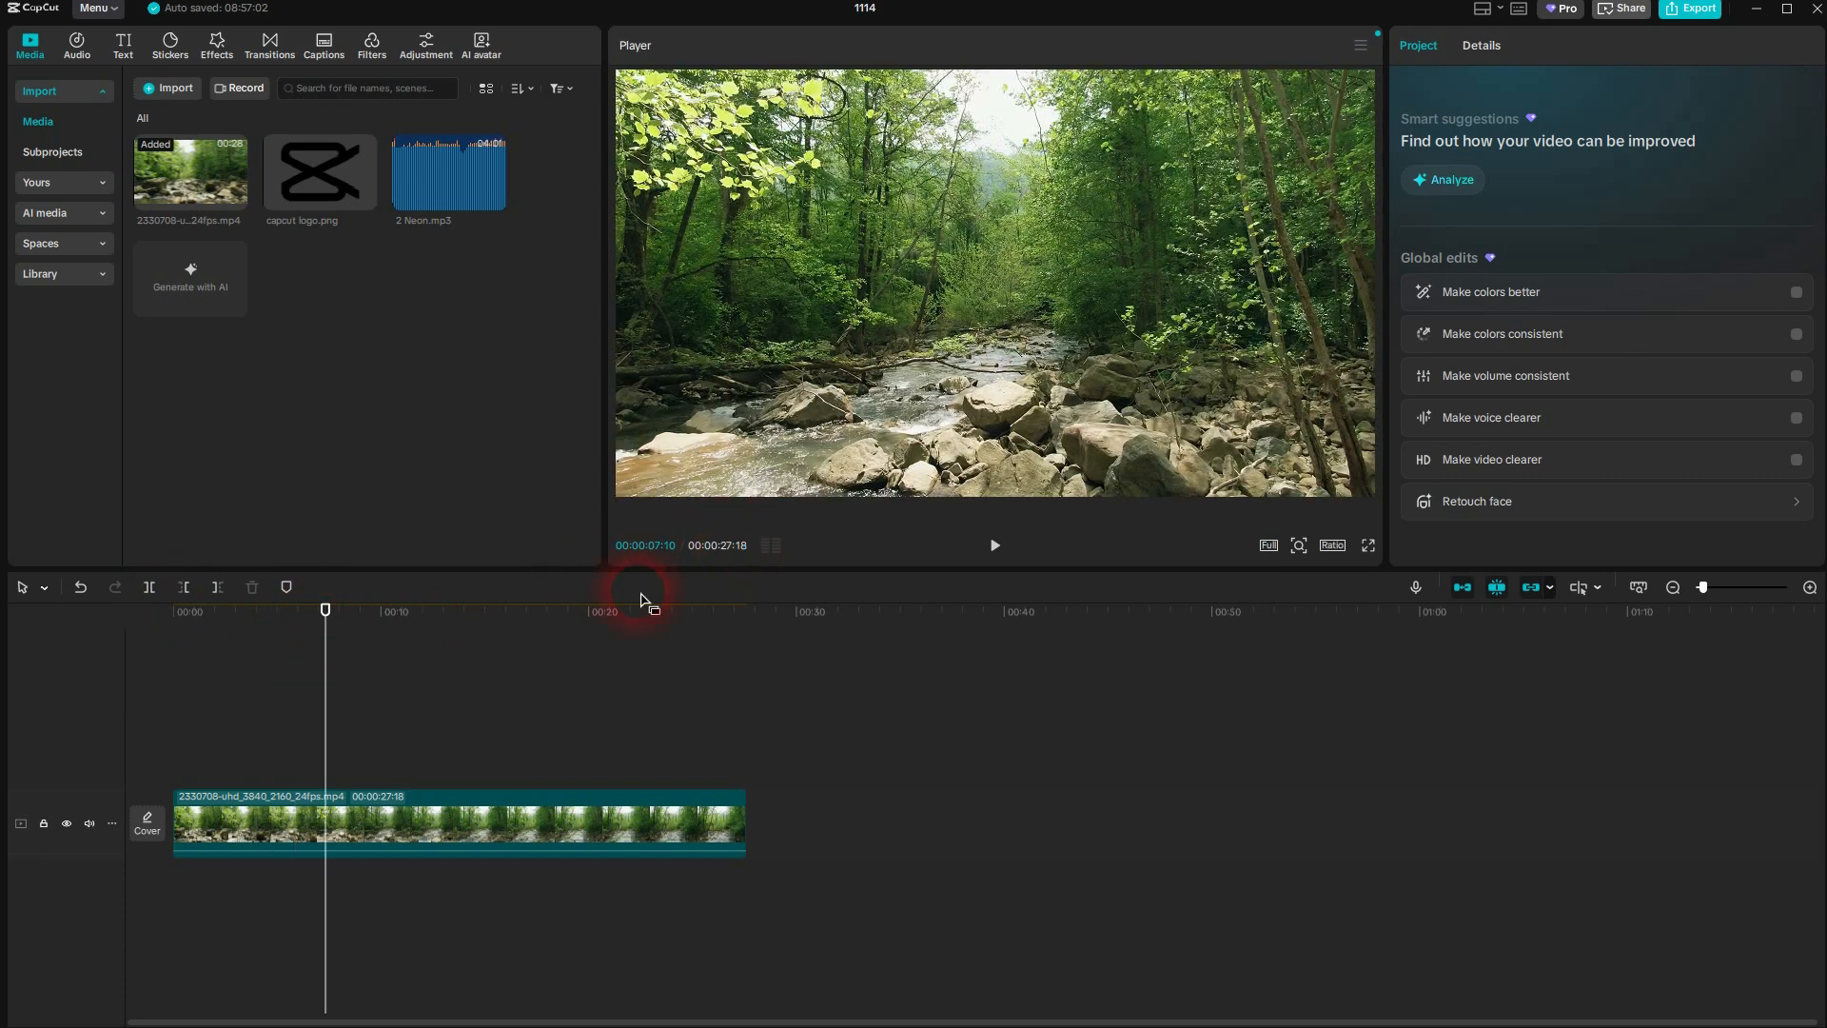
key("End")
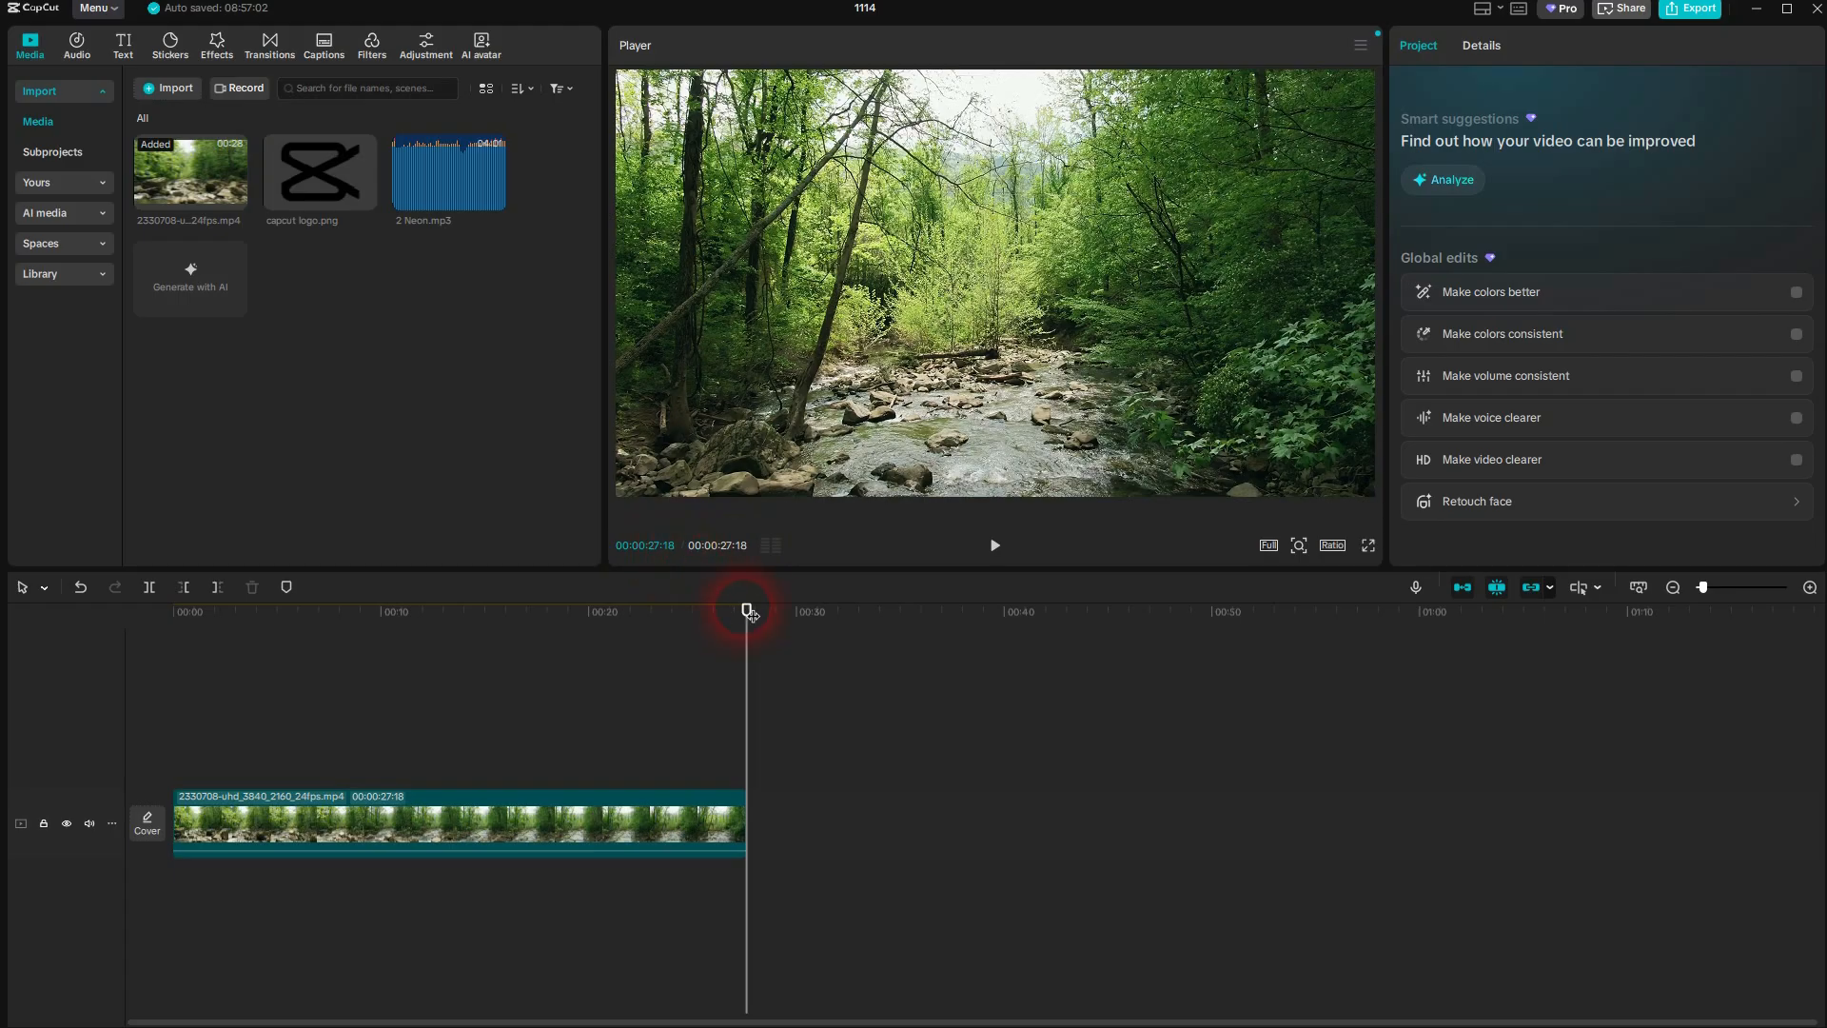
left_click_drag(749, 613, 429, 666)
left_click(458, 801)
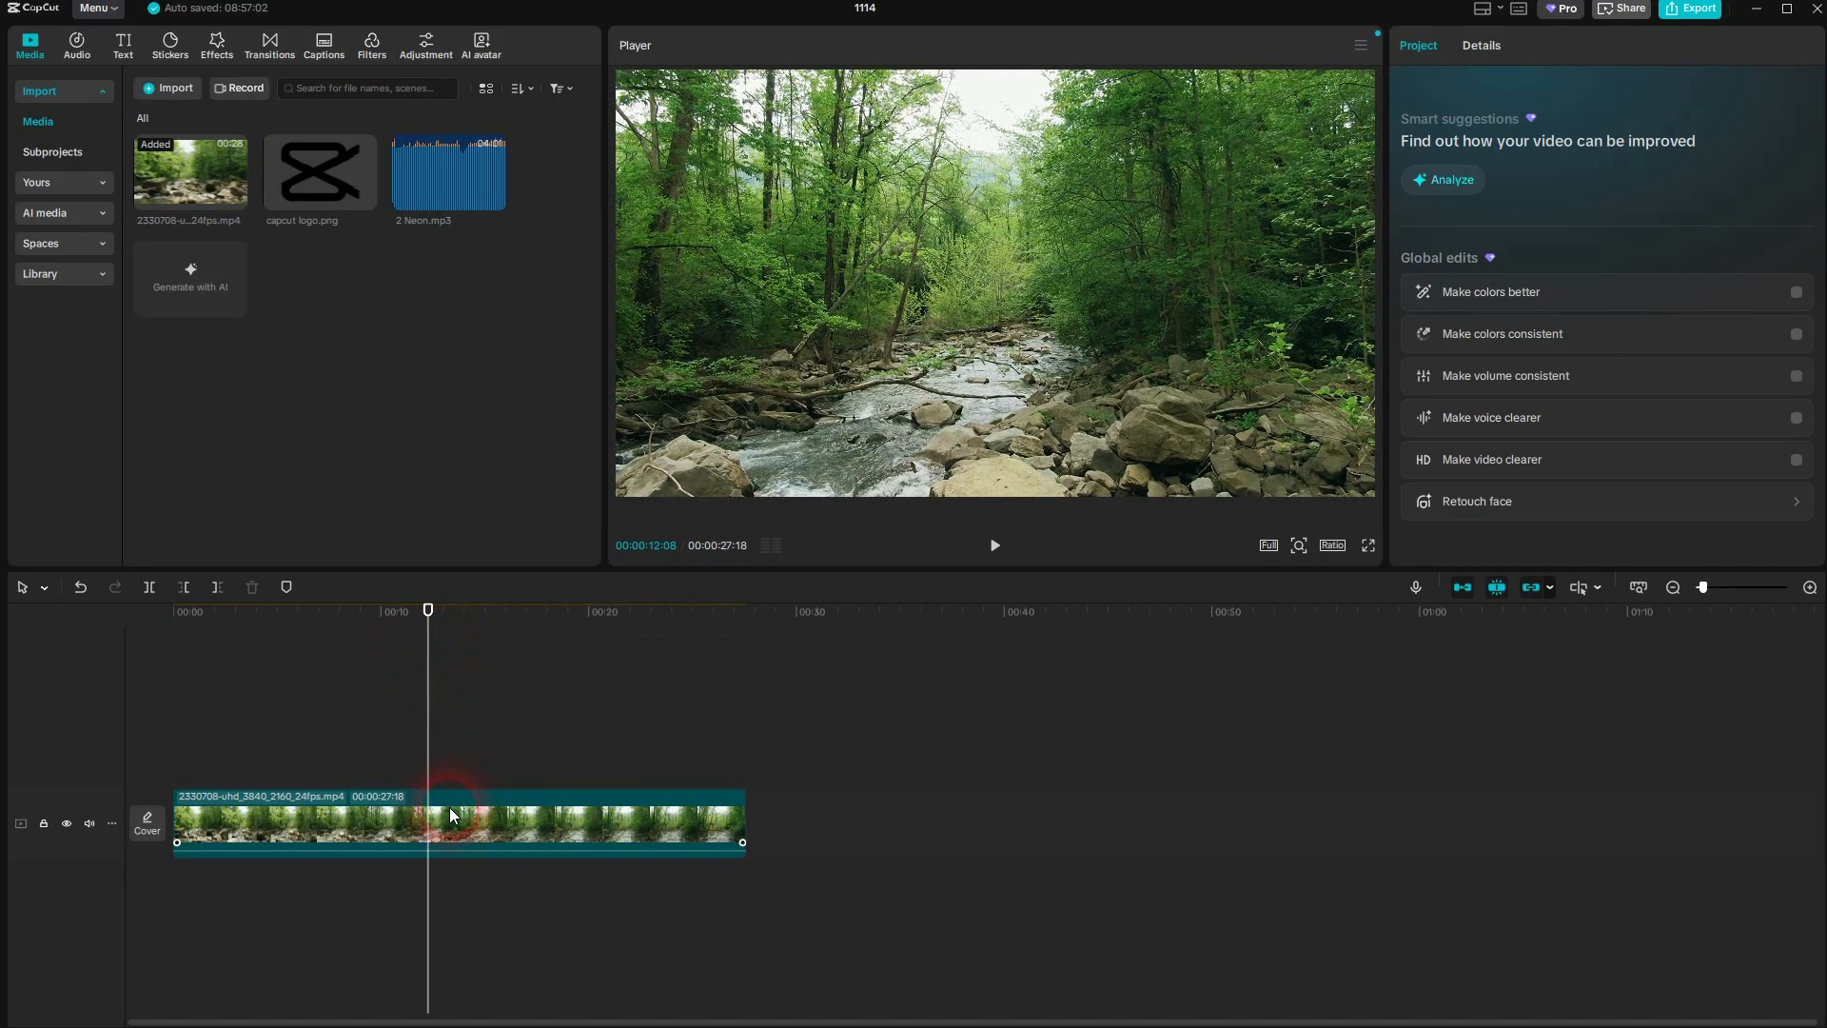
left_click(170, 700)
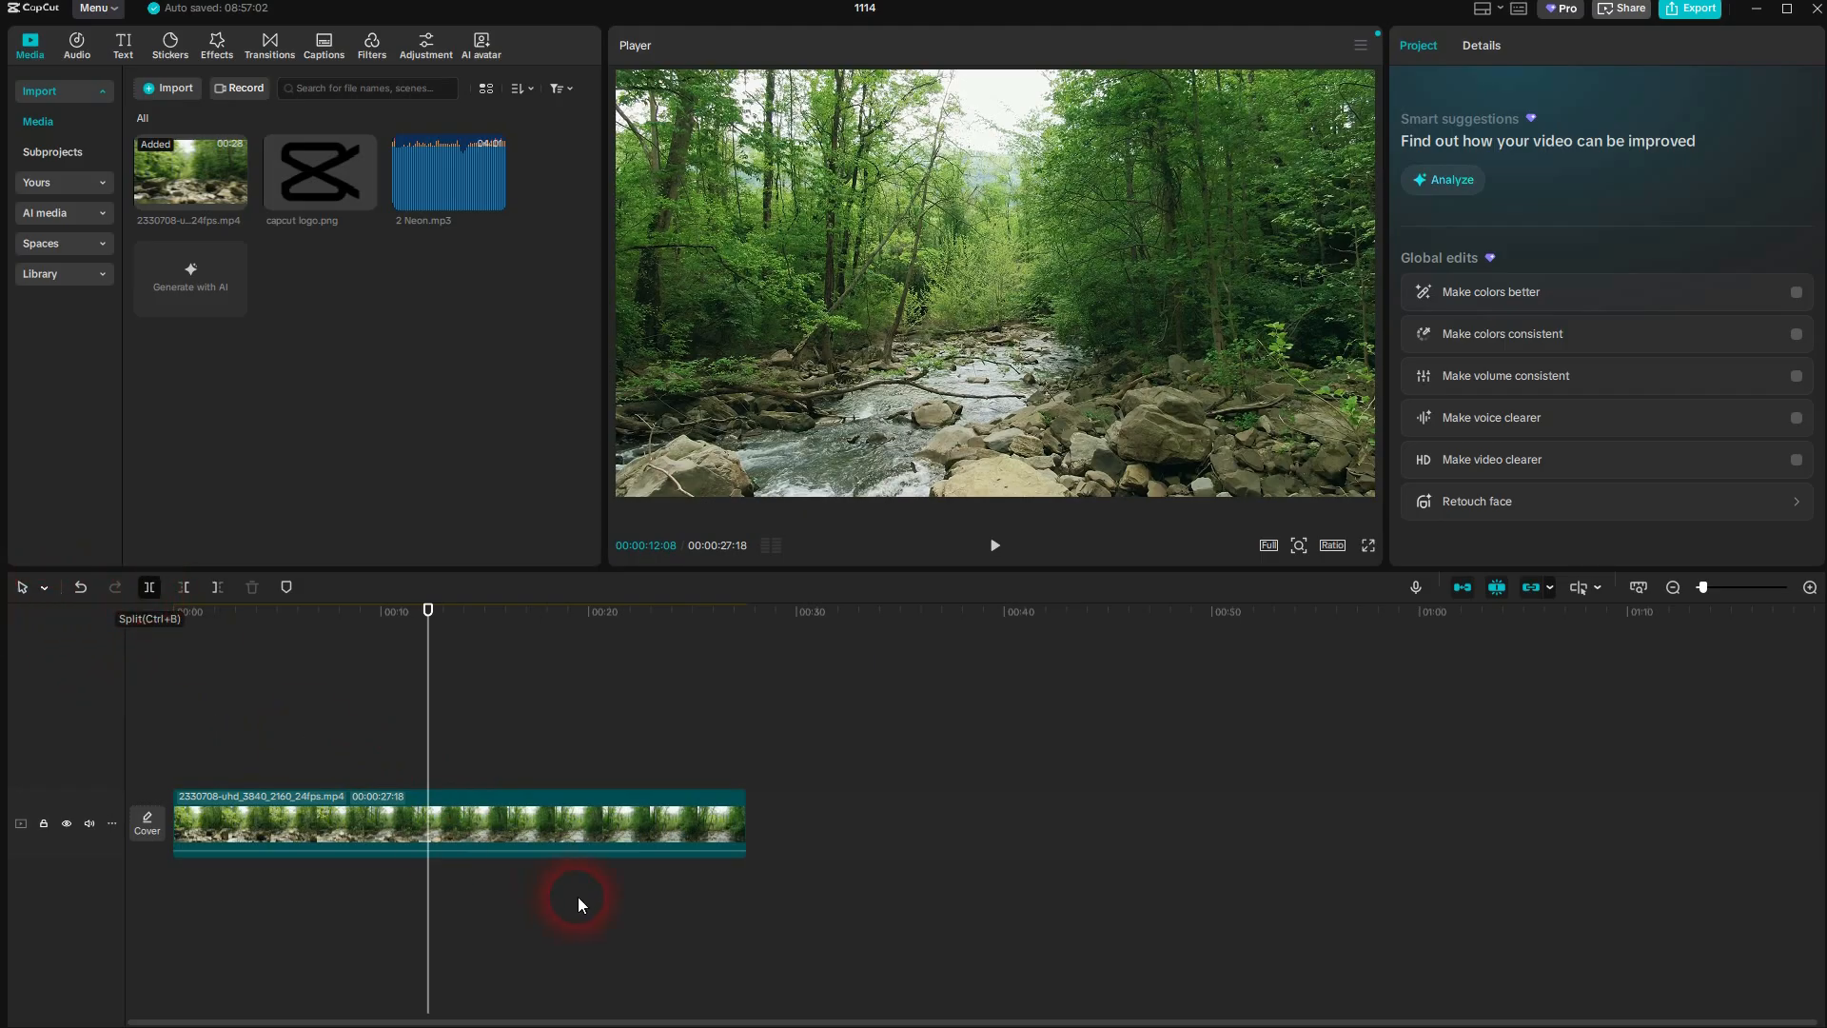
key("ctrl+b")
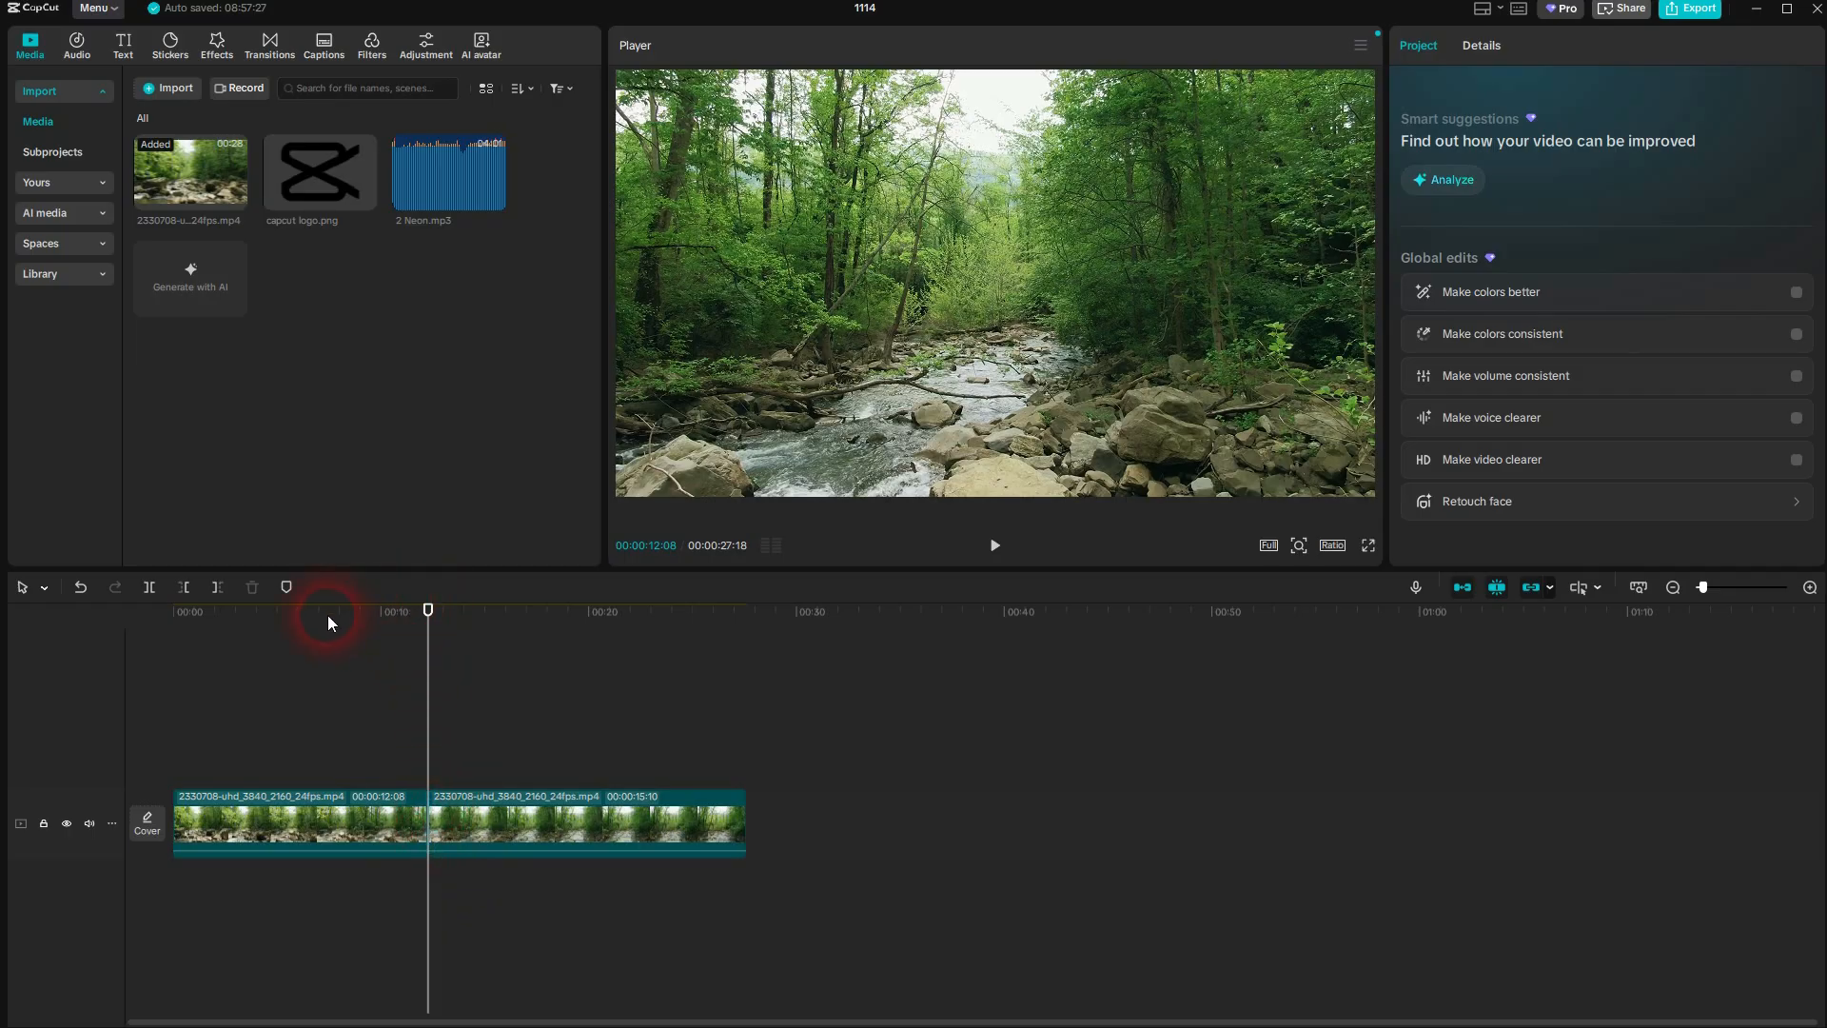
Split the first segment at 00:00:06:07 and lift the resulting middle piece onto a track above the main one
left_click(302, 614)
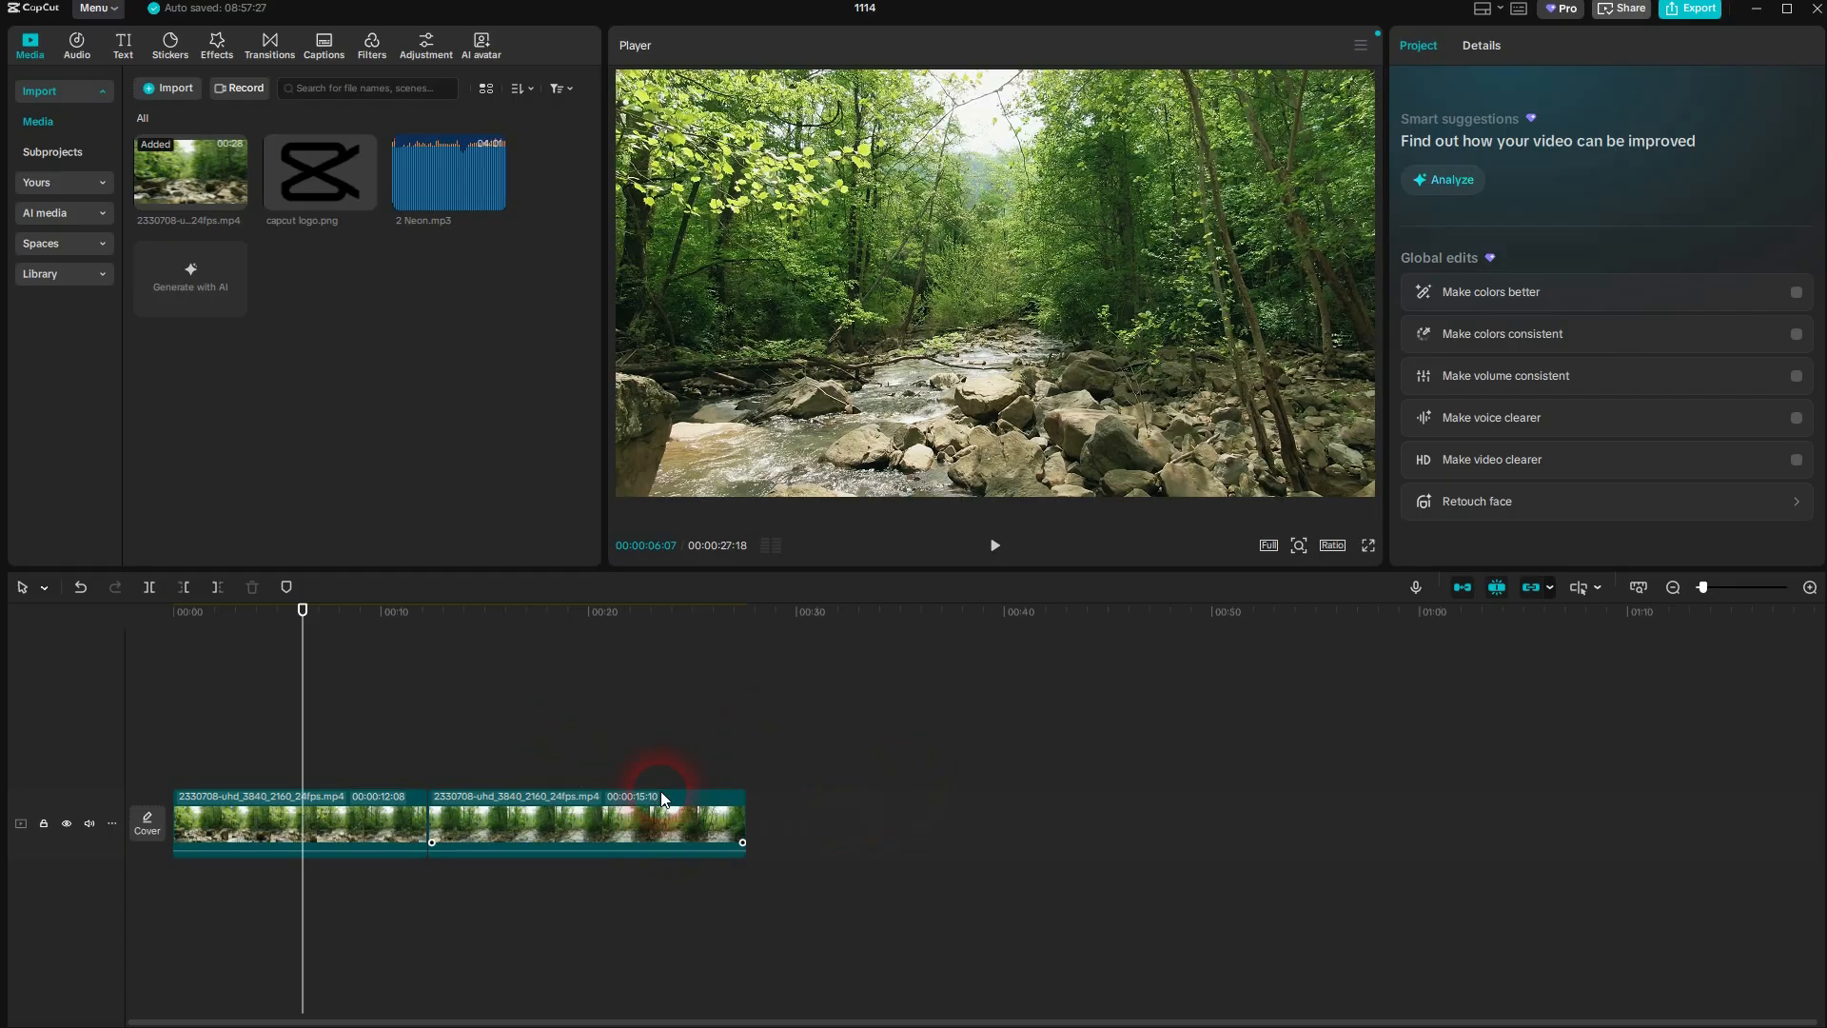
left_click_drag(662, 795, 605, 810)
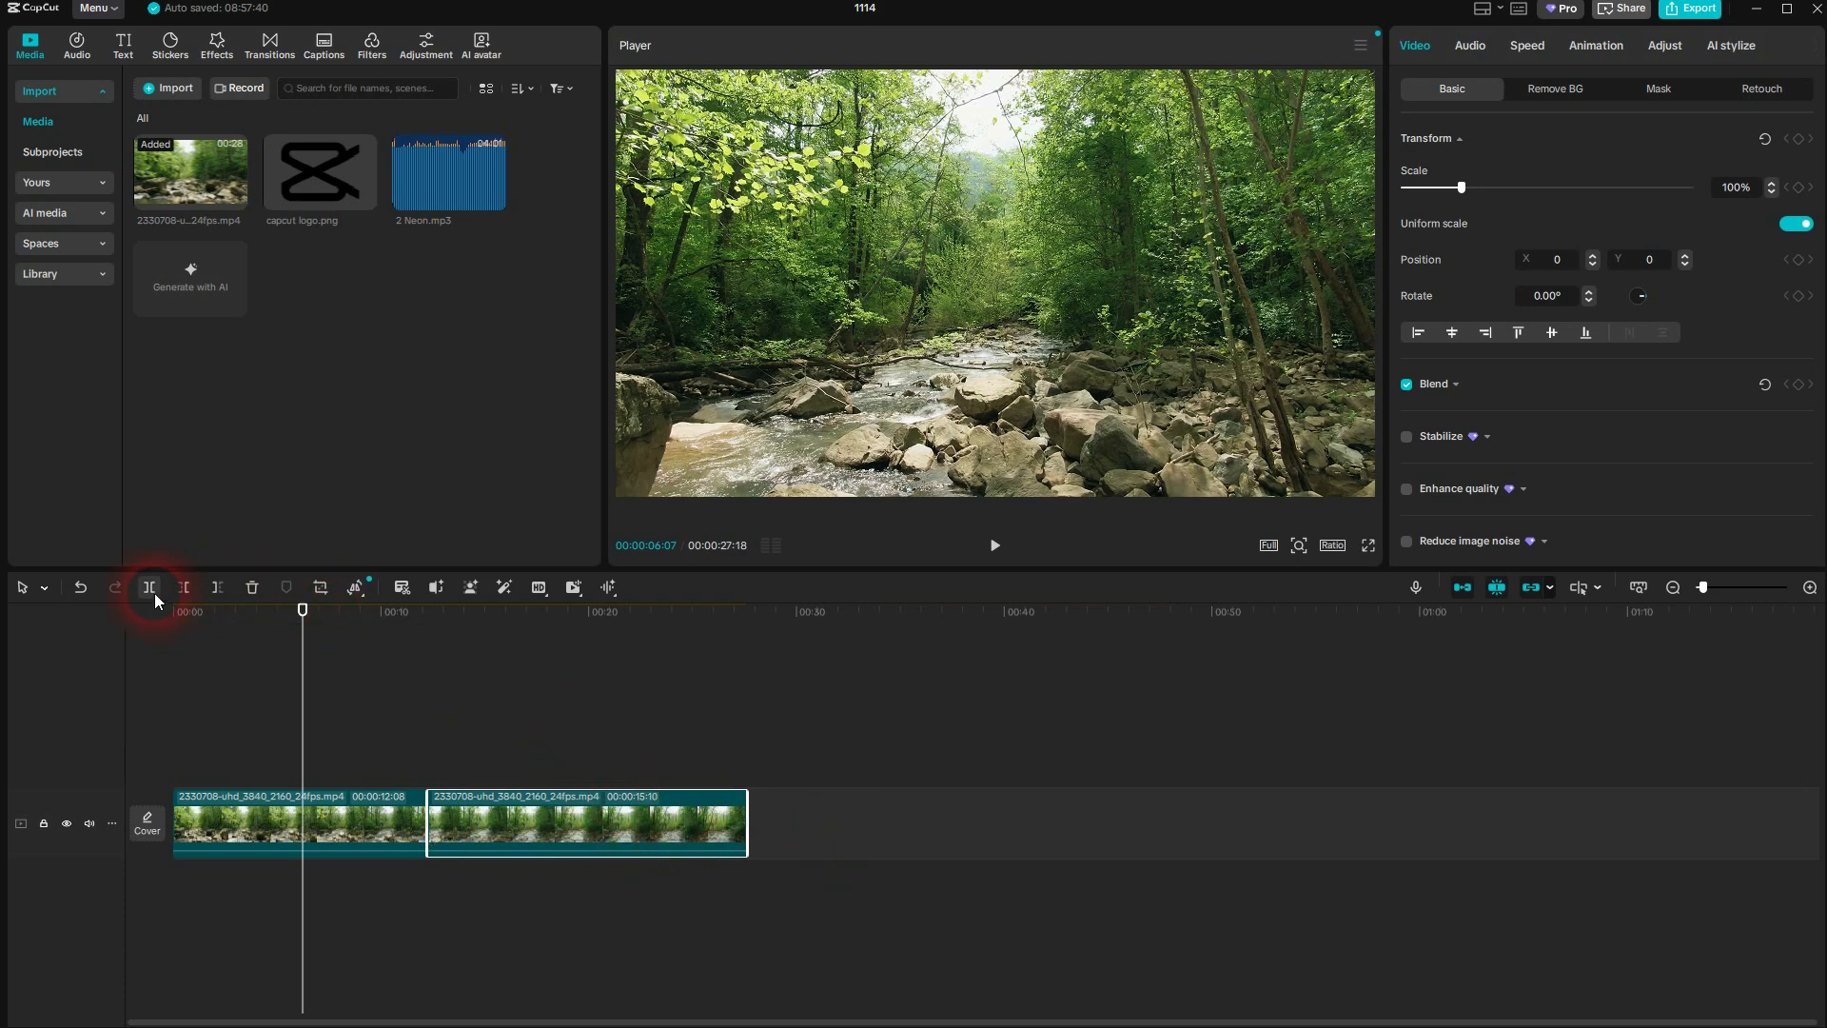
key("ctrl+b")
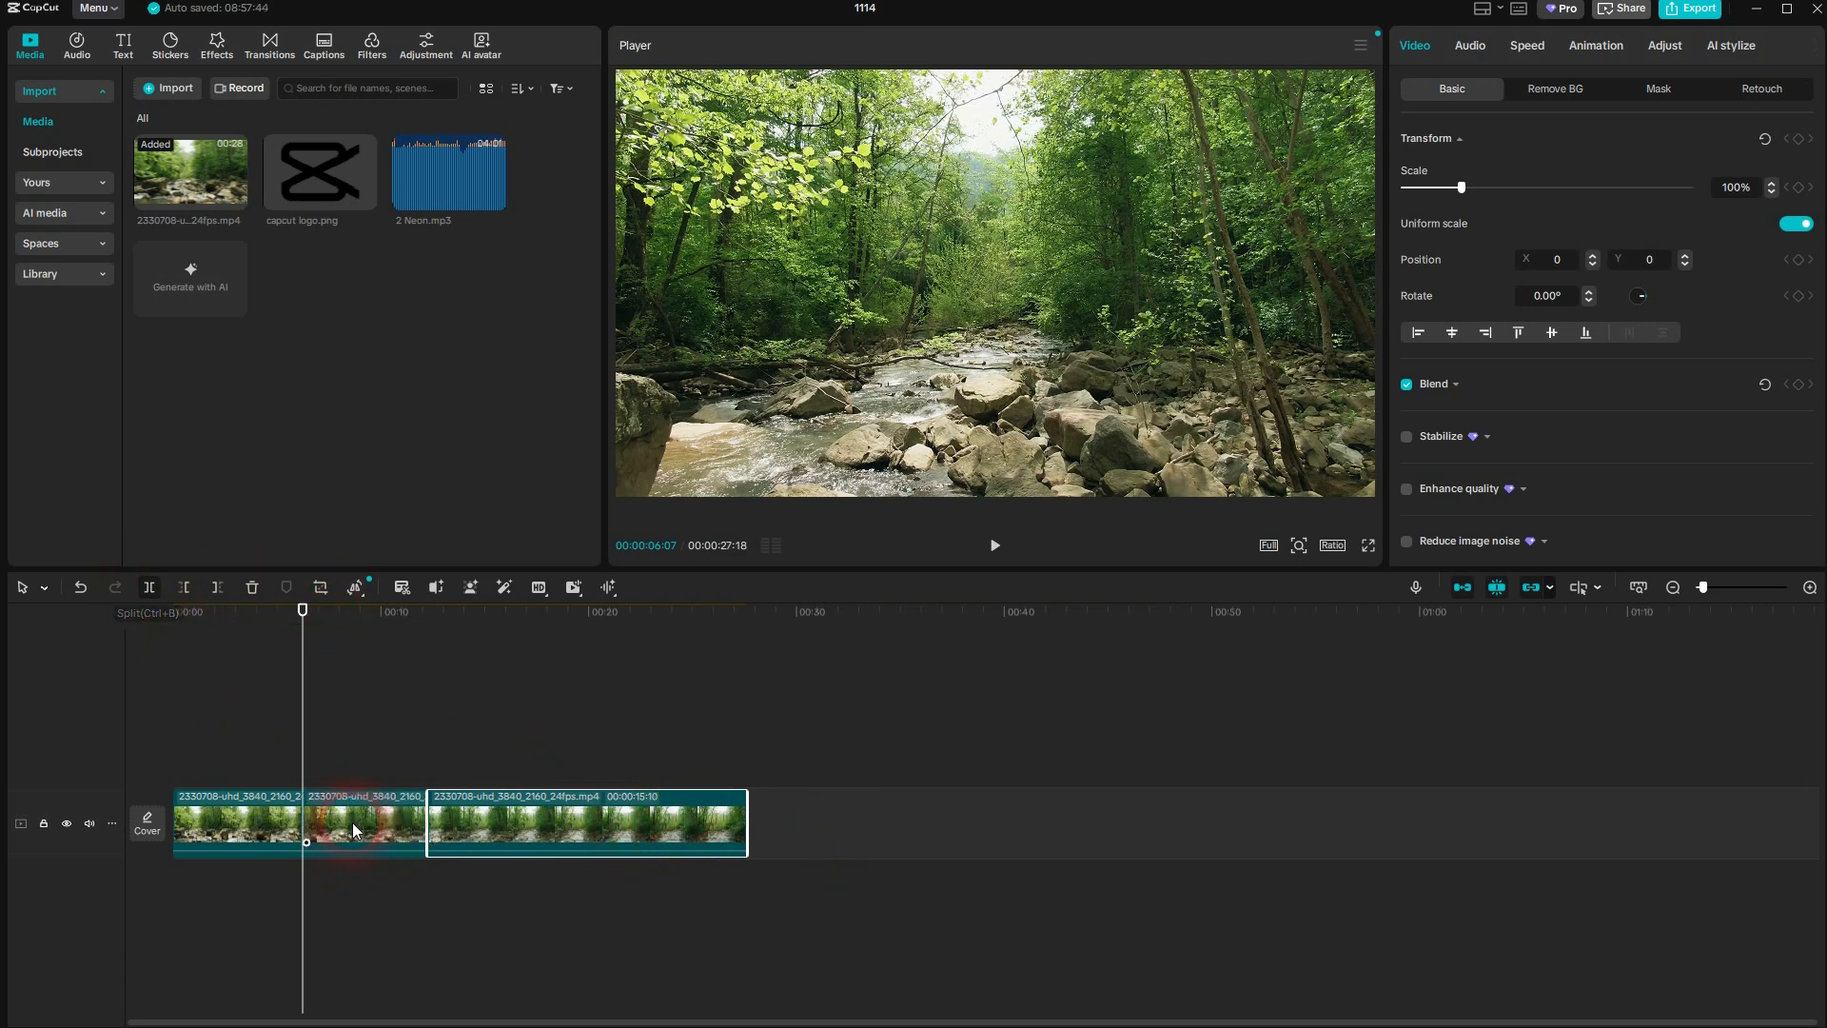
left_click(352, 813)
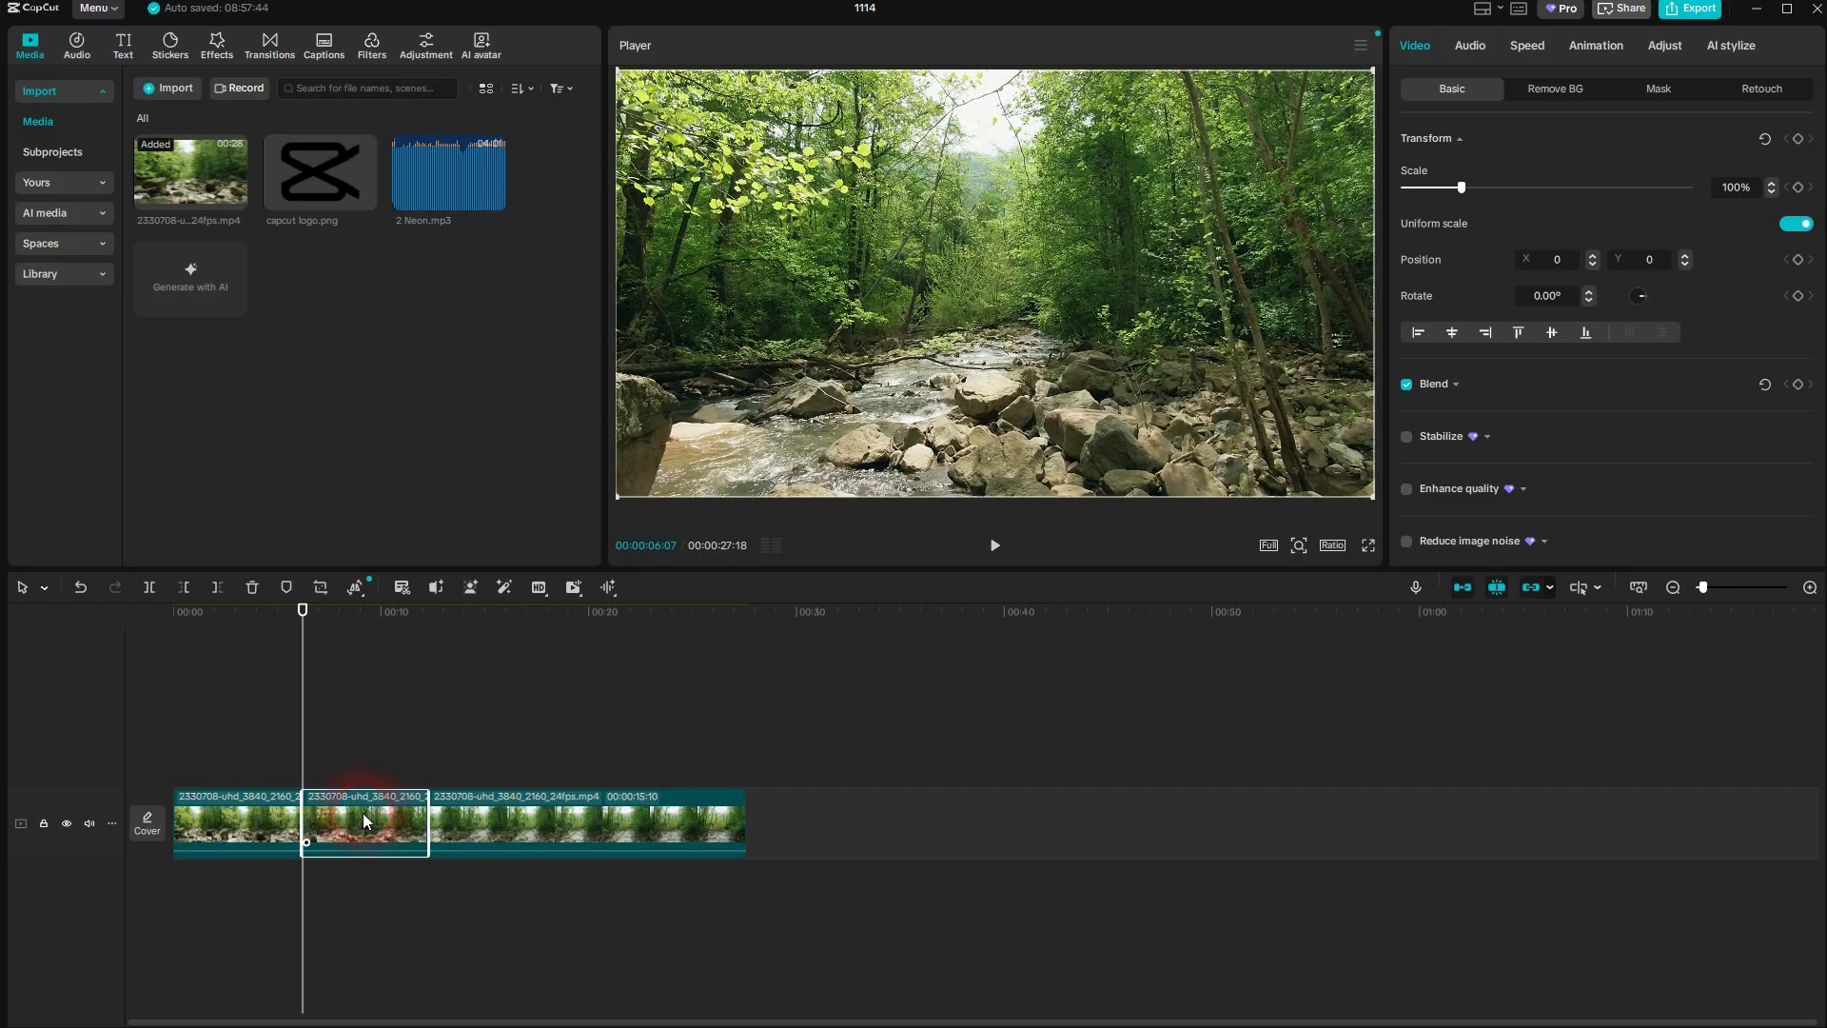
left_click_drag(363, 813, 384, 763)
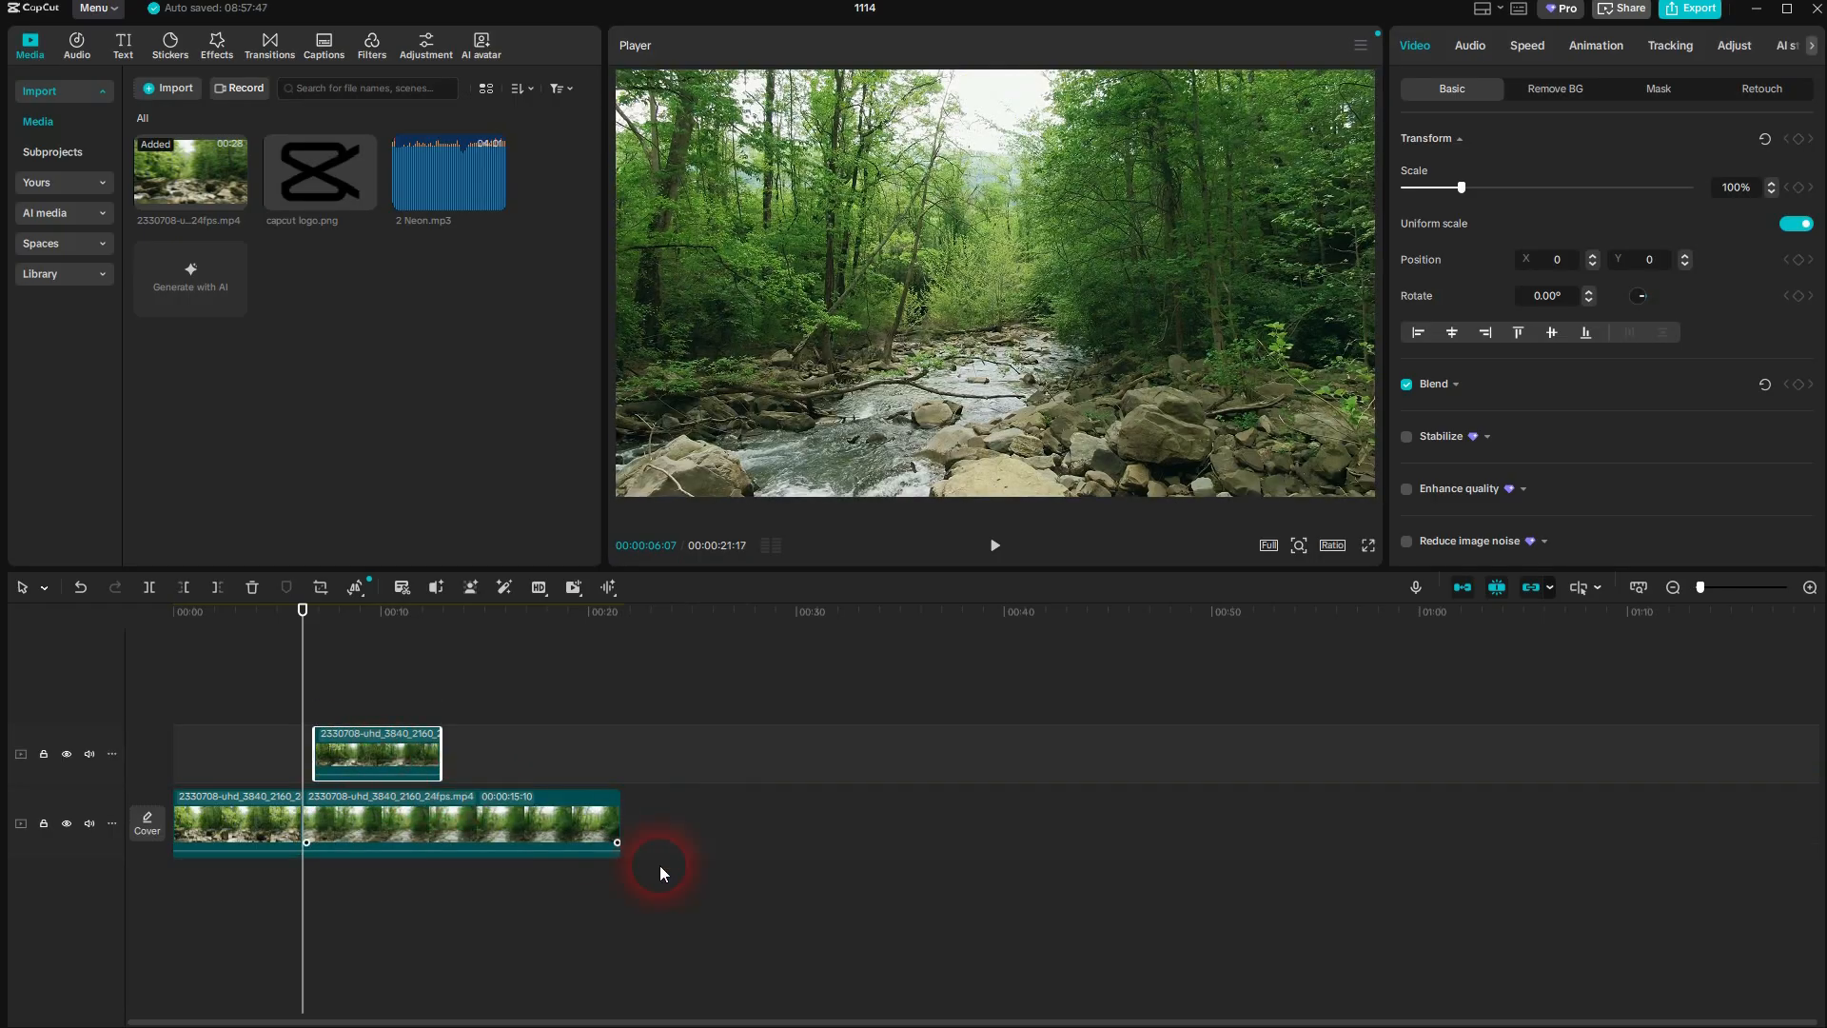
Undo the segment move and both splits to restore the single video clip
key("ctrl+z")
key("ctrl+z")
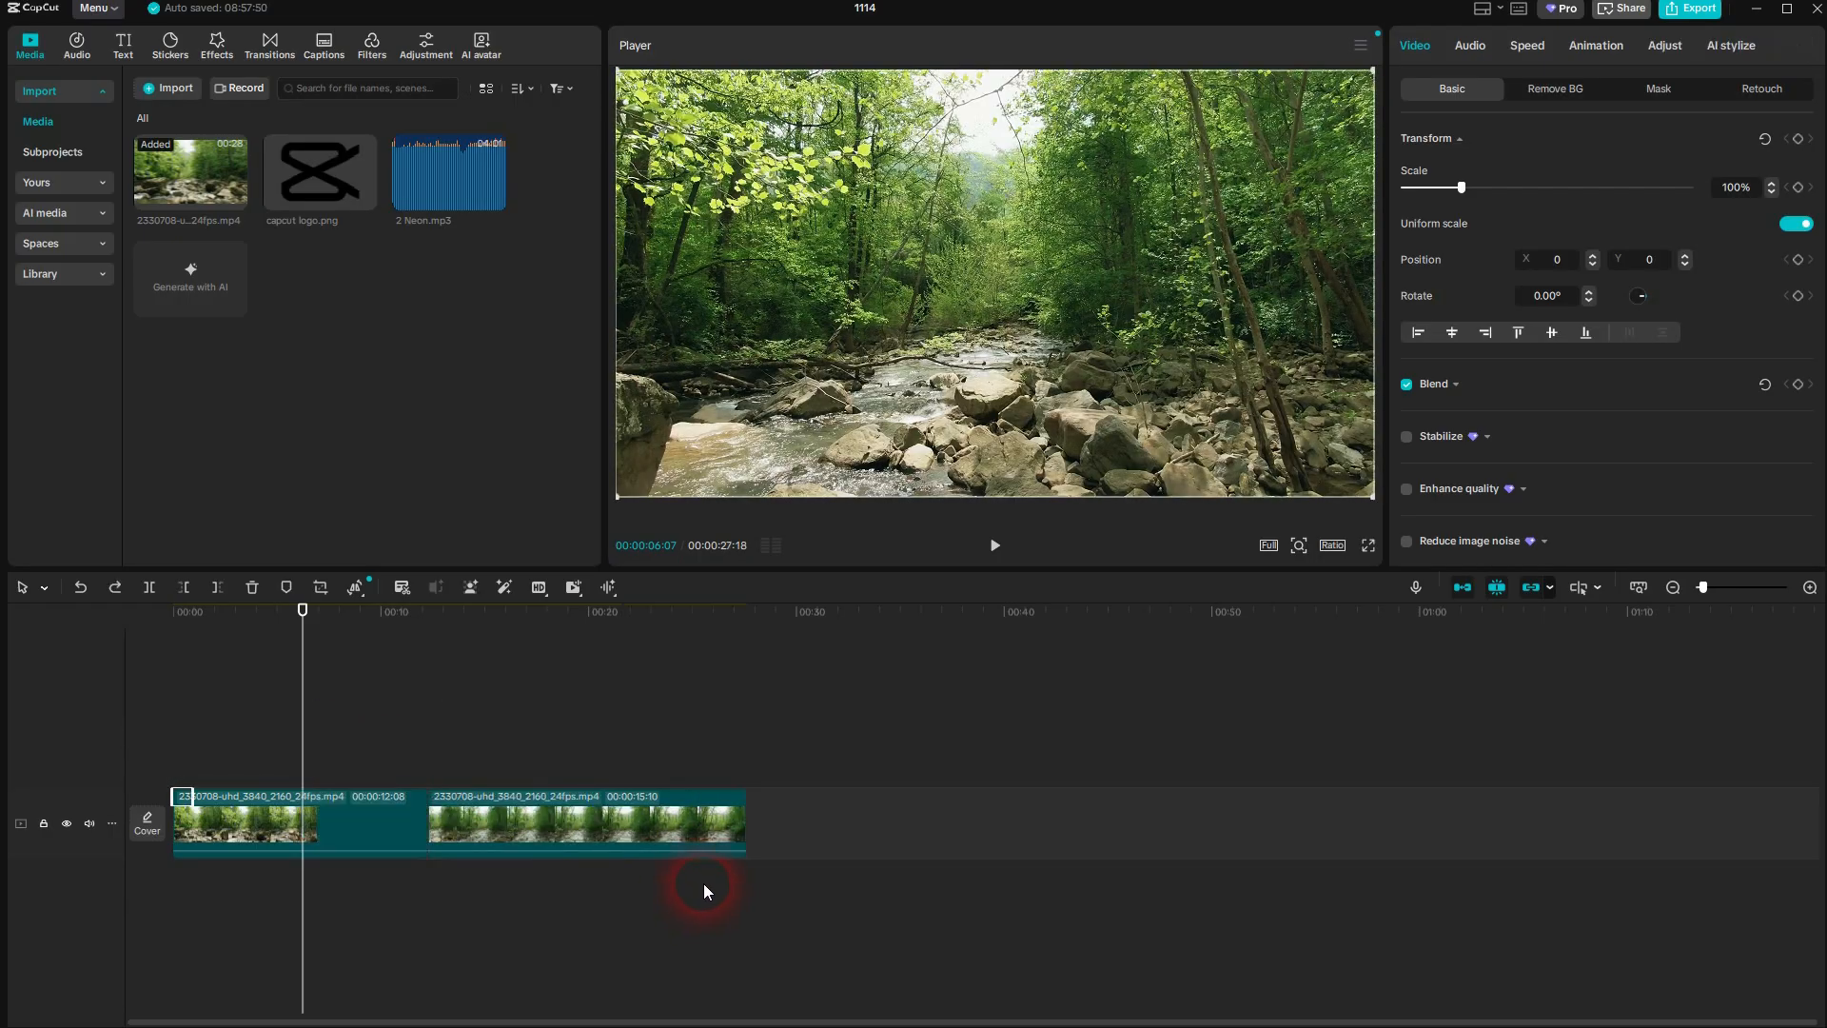
key("ctrl+z")
key("ctrl+z")
key("ctrl+z")
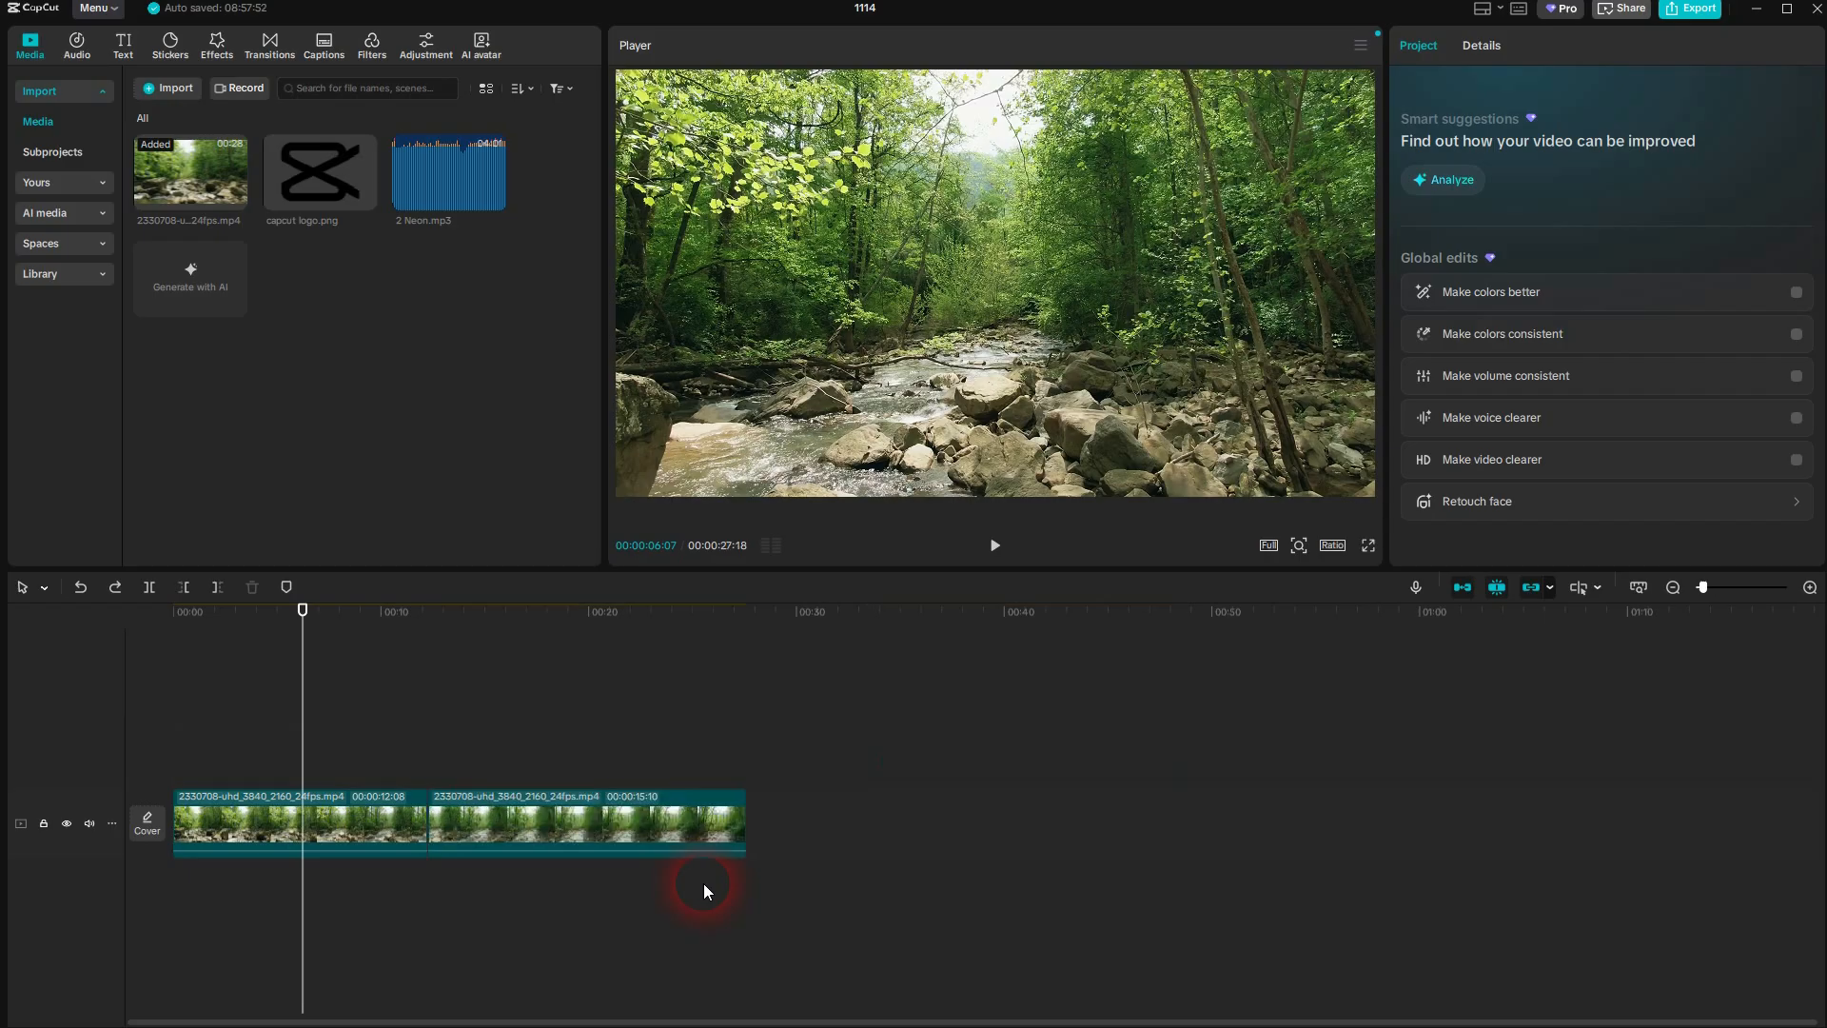
Cut the stream video clip at about 5 seconds using the Split tool
left_click_drag(307, 613, 542, 704)
left_click(36, 589)
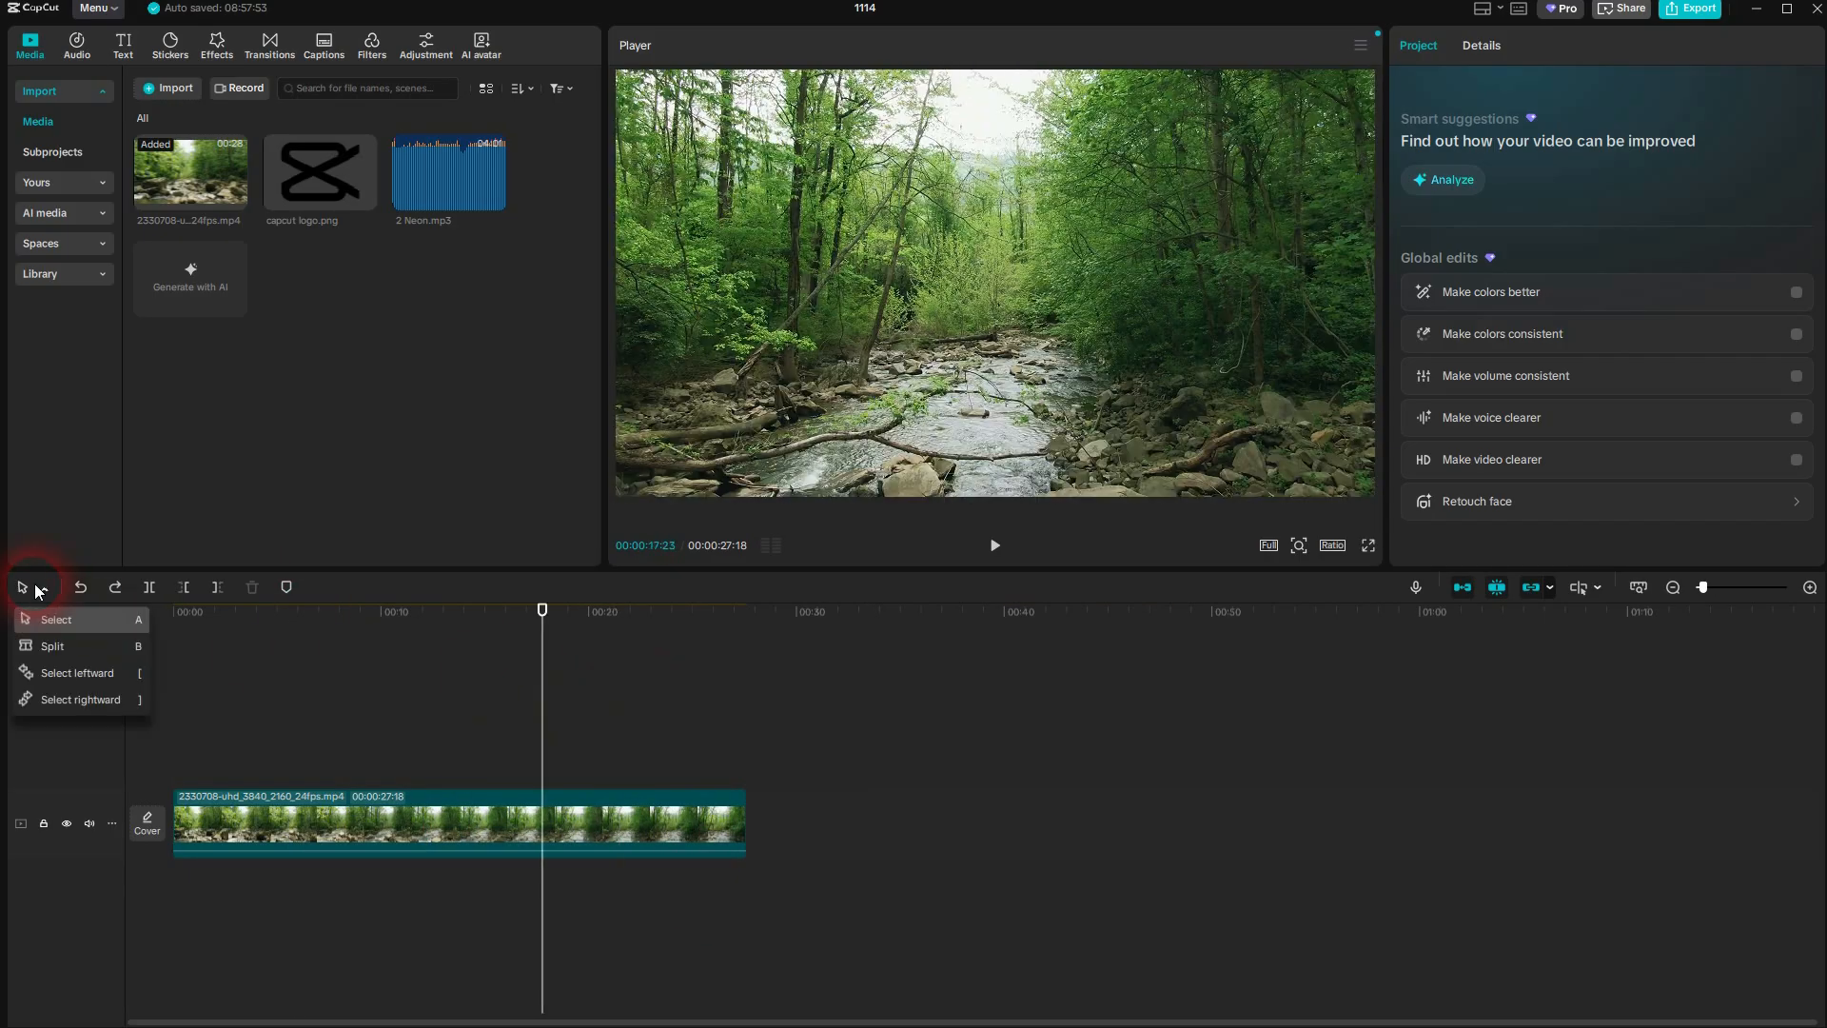
left_click(81, 647)
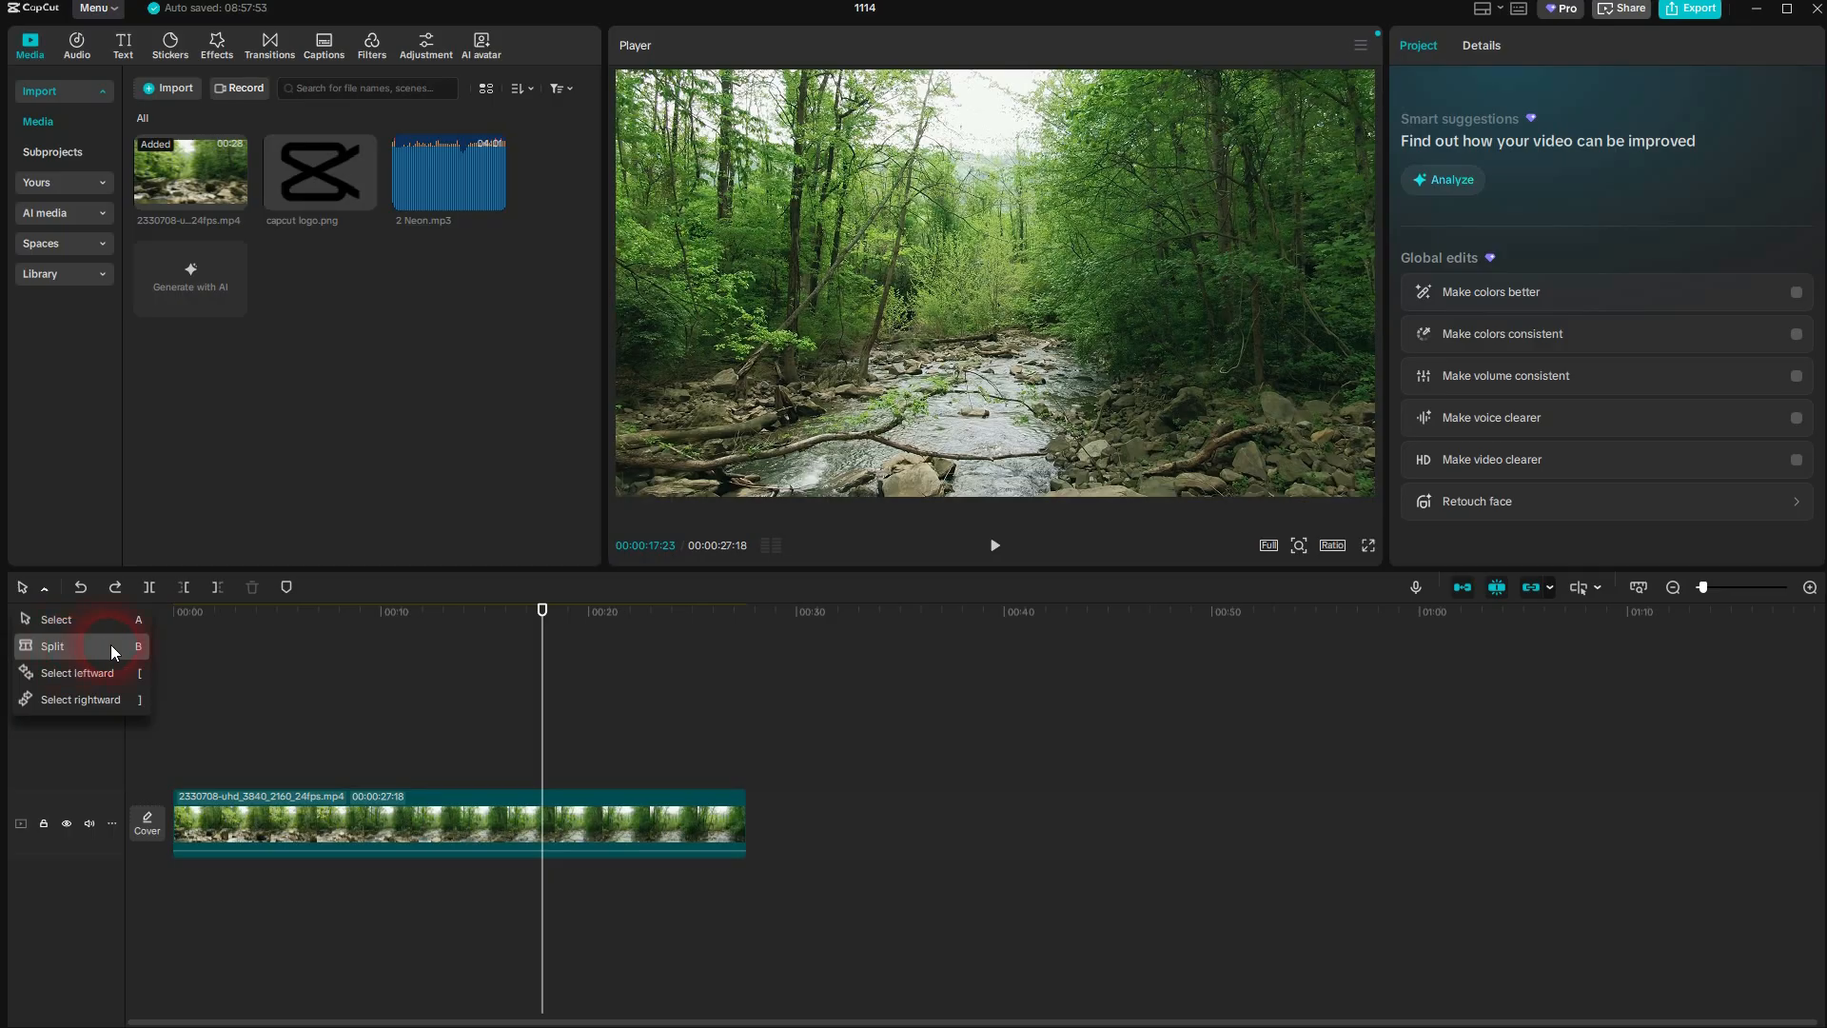
left_click(110, 643)
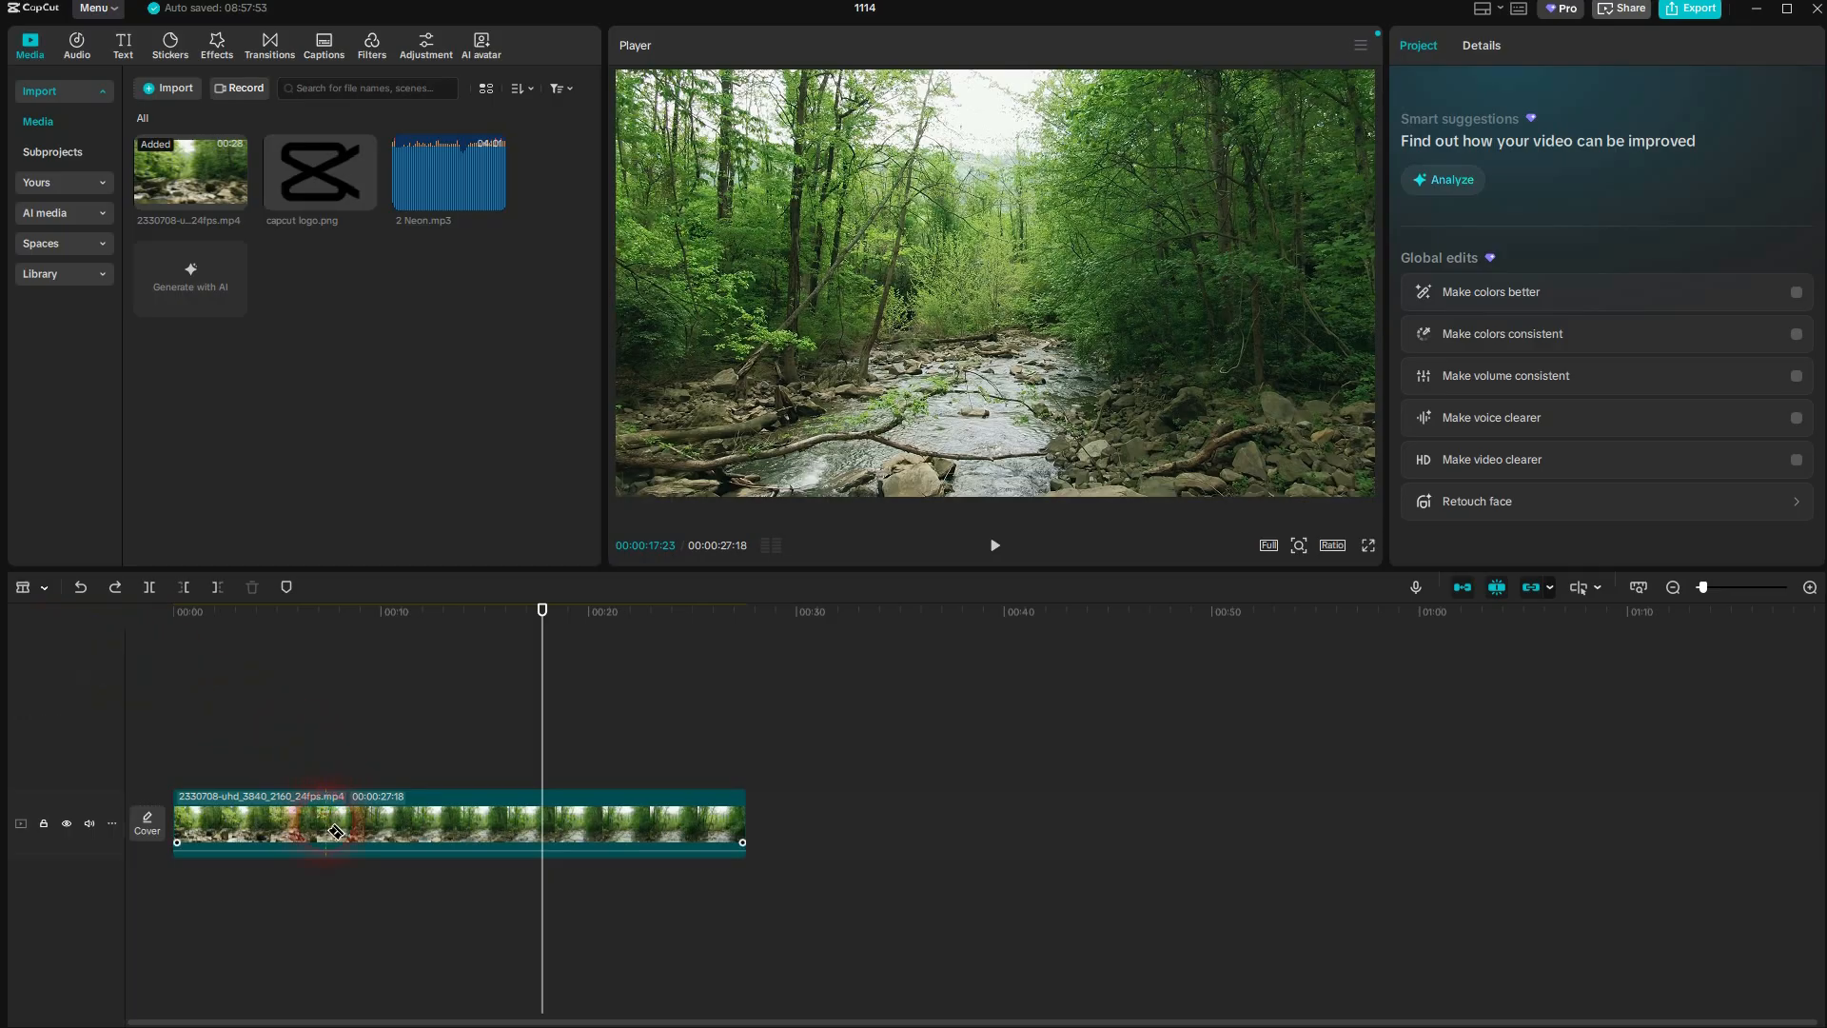
left_click(285, 828)
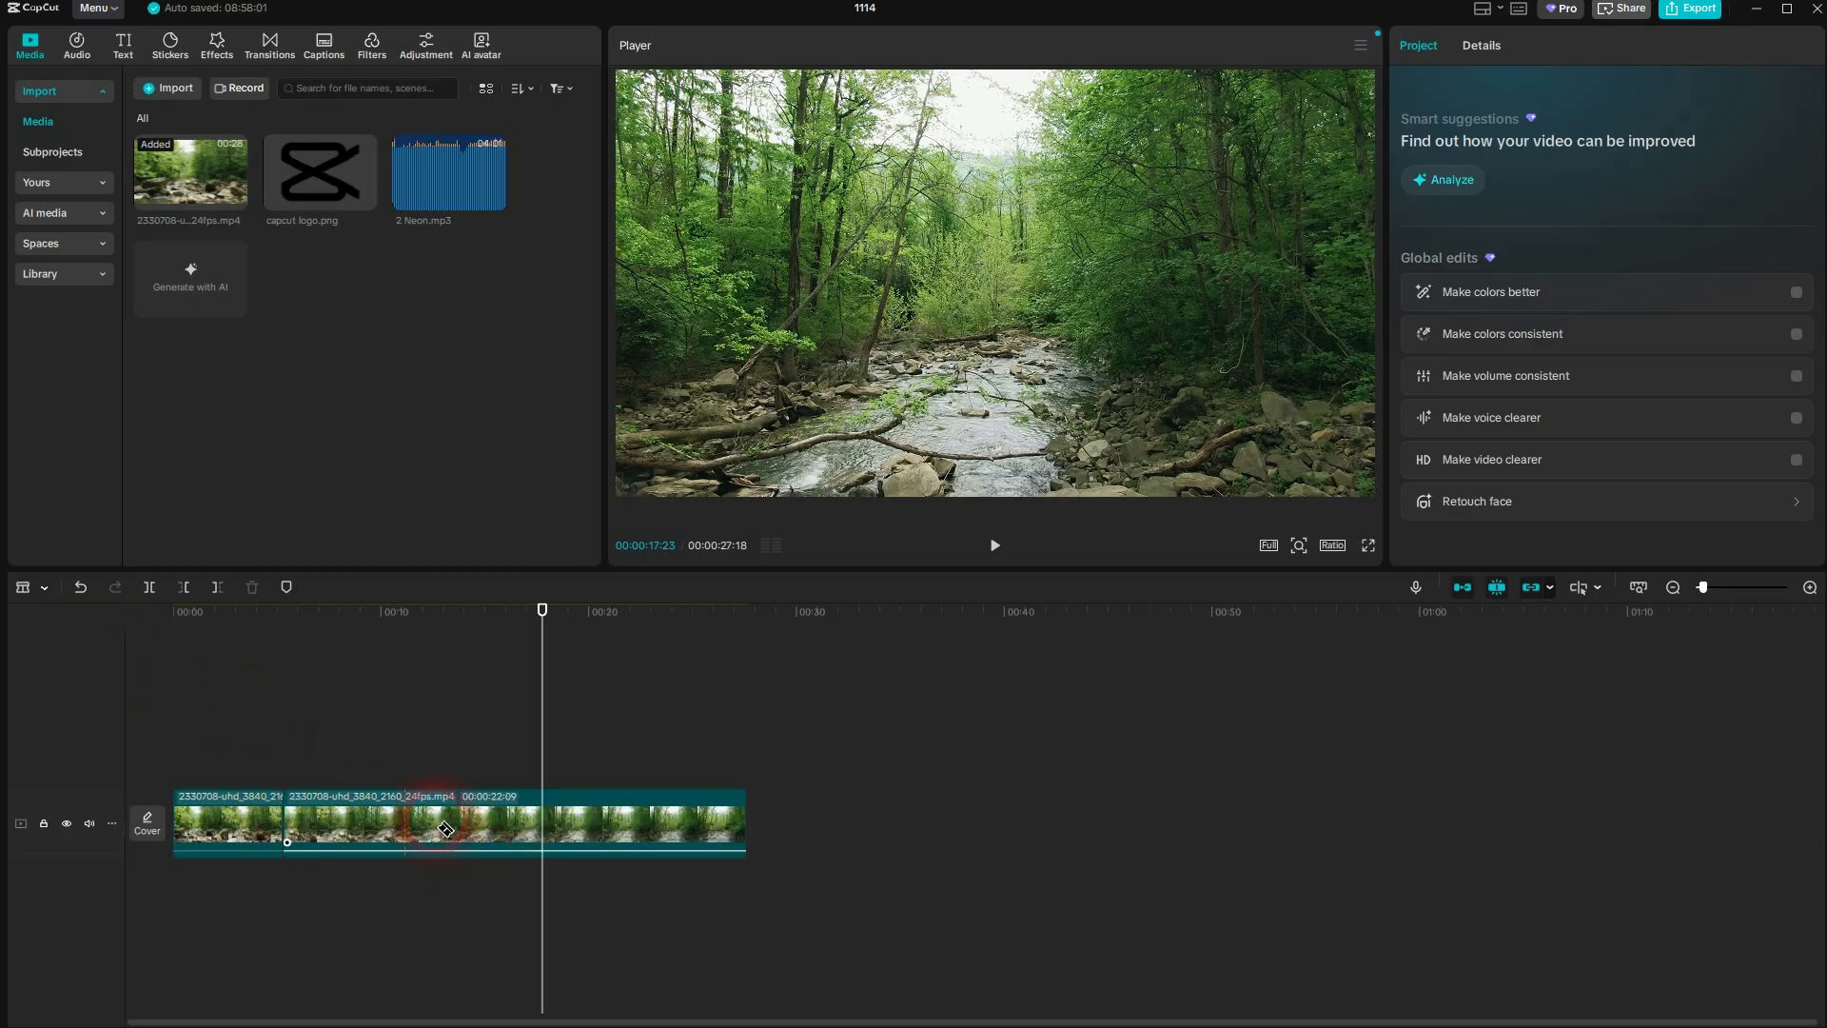
Switch back to the Select tool and select the longer second video segment
left_click(31, 585)
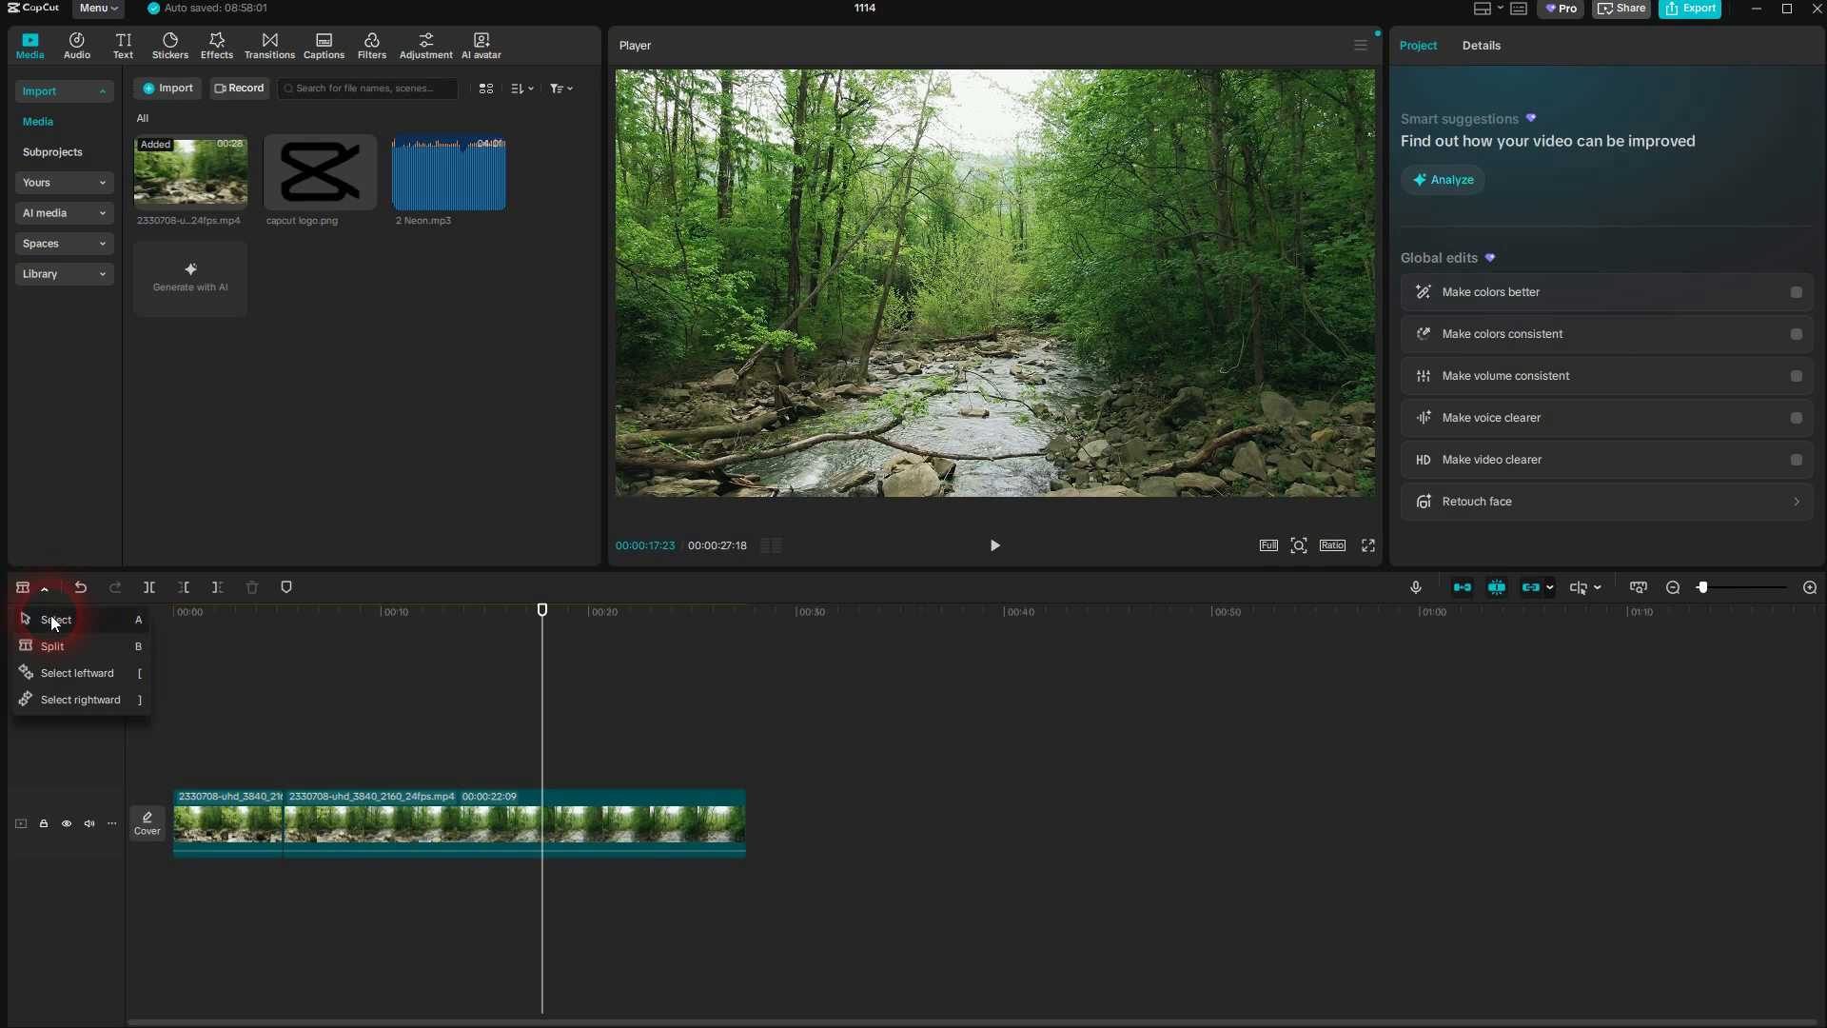
left_click(49, 619)
left_click_drag(490, 809, 424, 837)
left_click(343, 825)
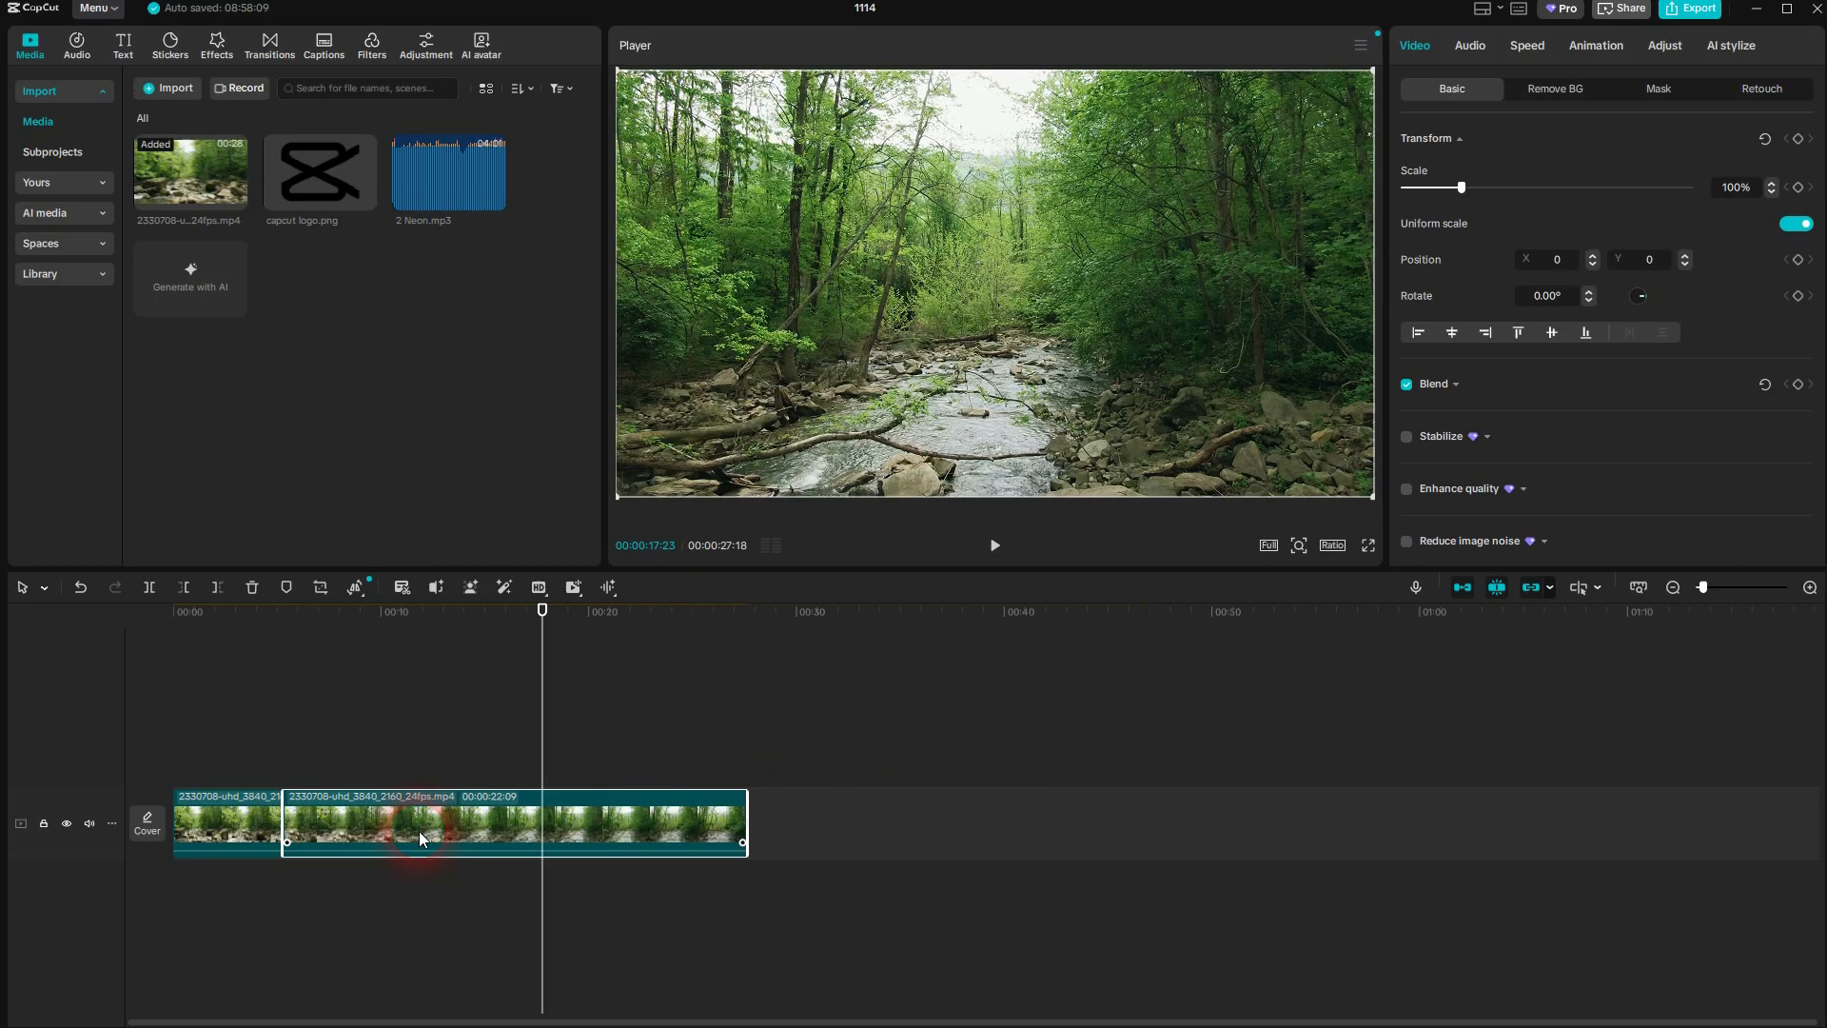
Cut the selected second segment at 00:00:22:28 using the Split tool
left_click(50, 596)
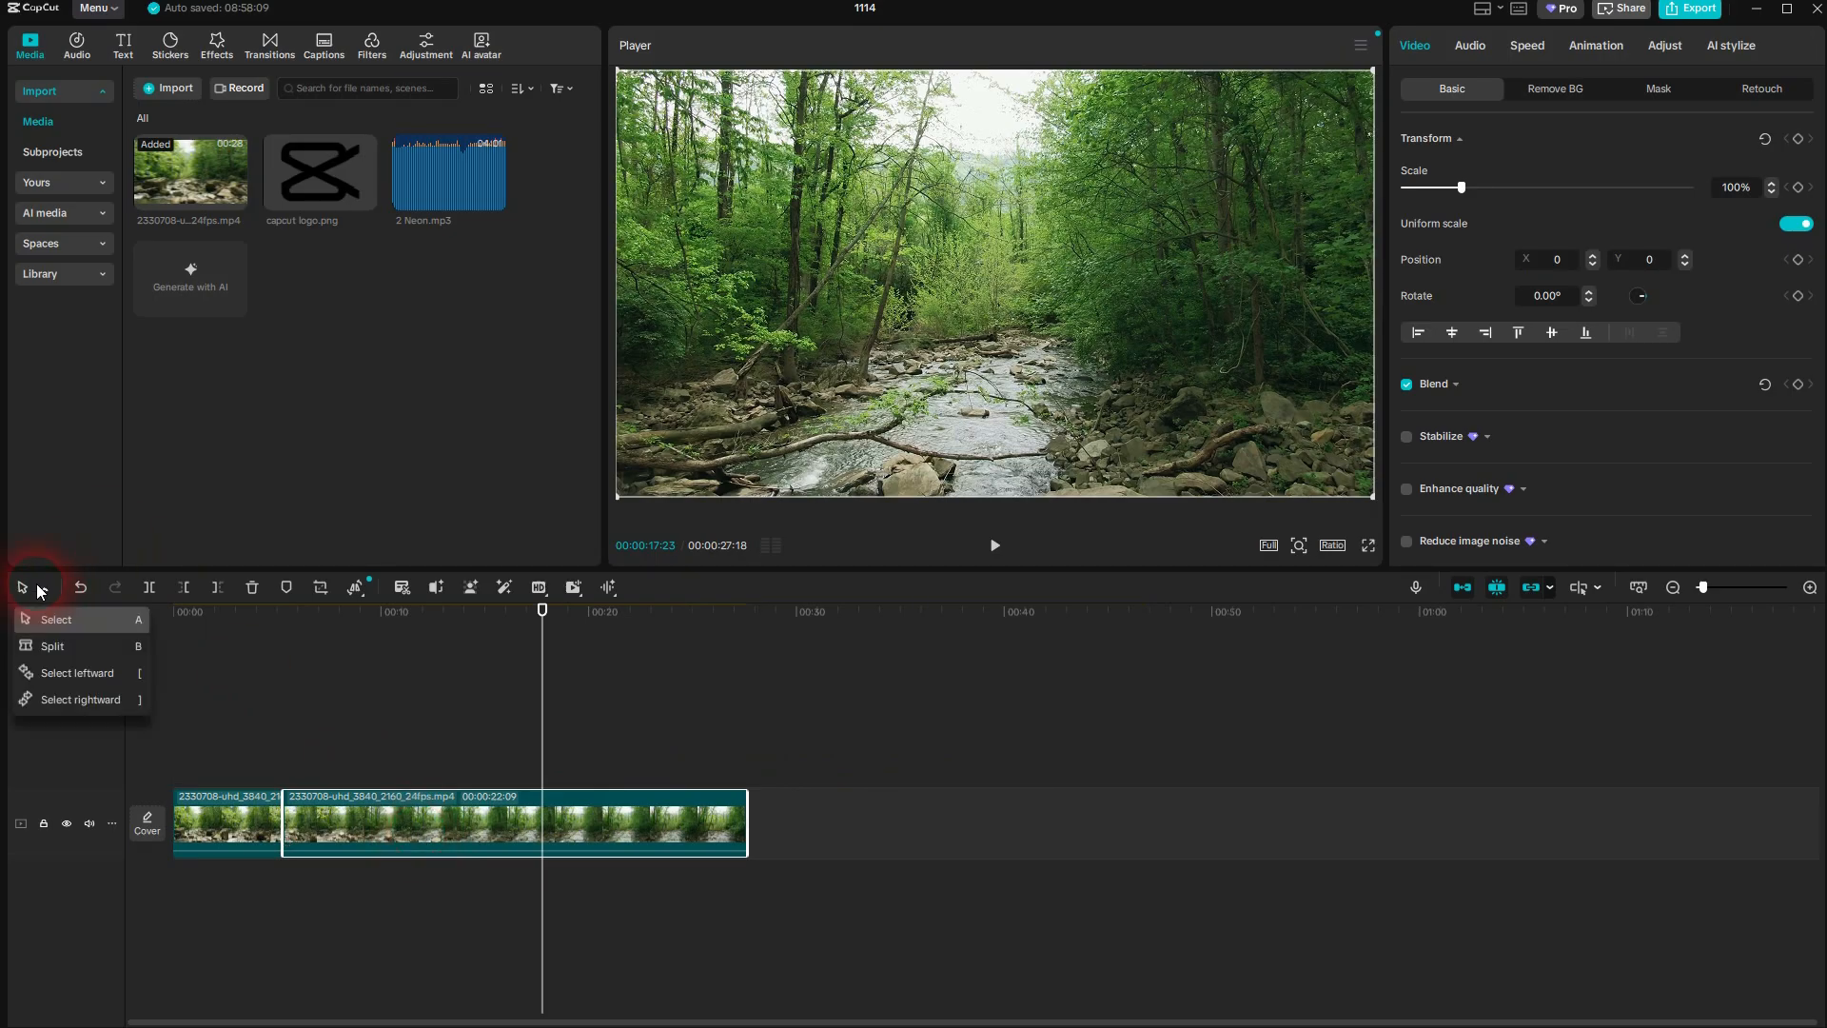
left_click(65, 643)
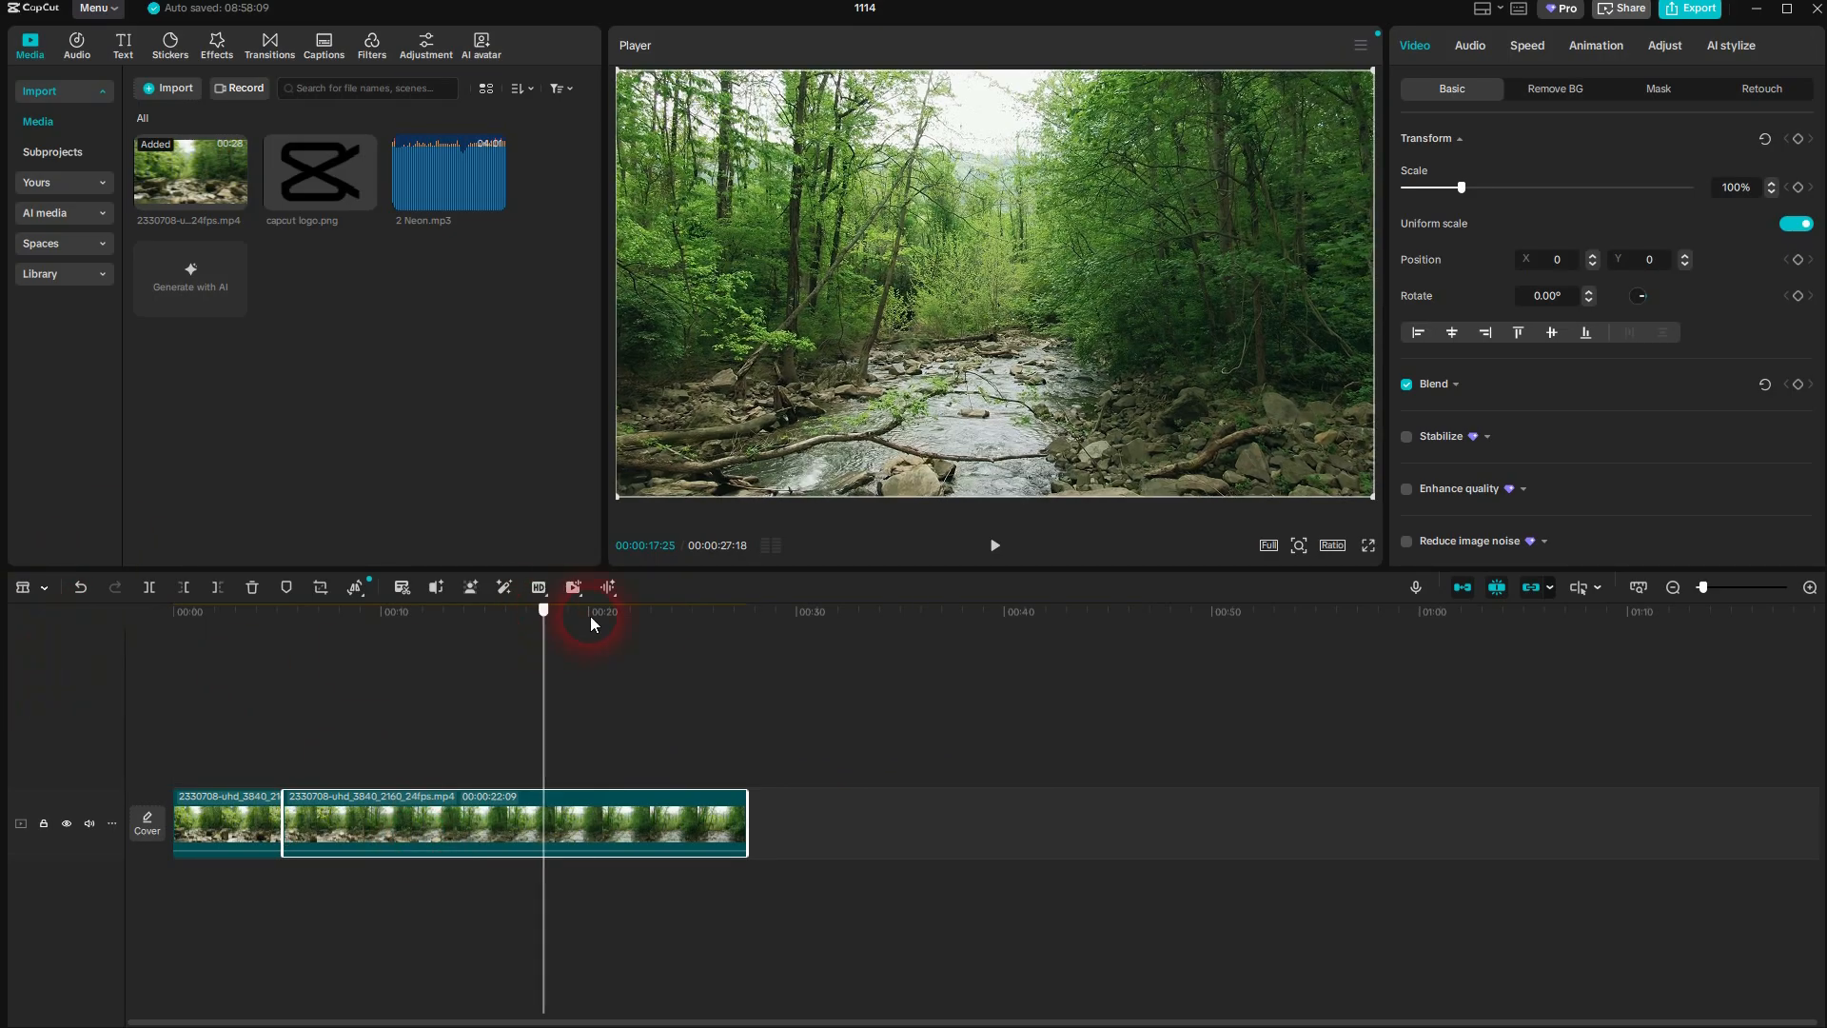
left_click(648, 612)
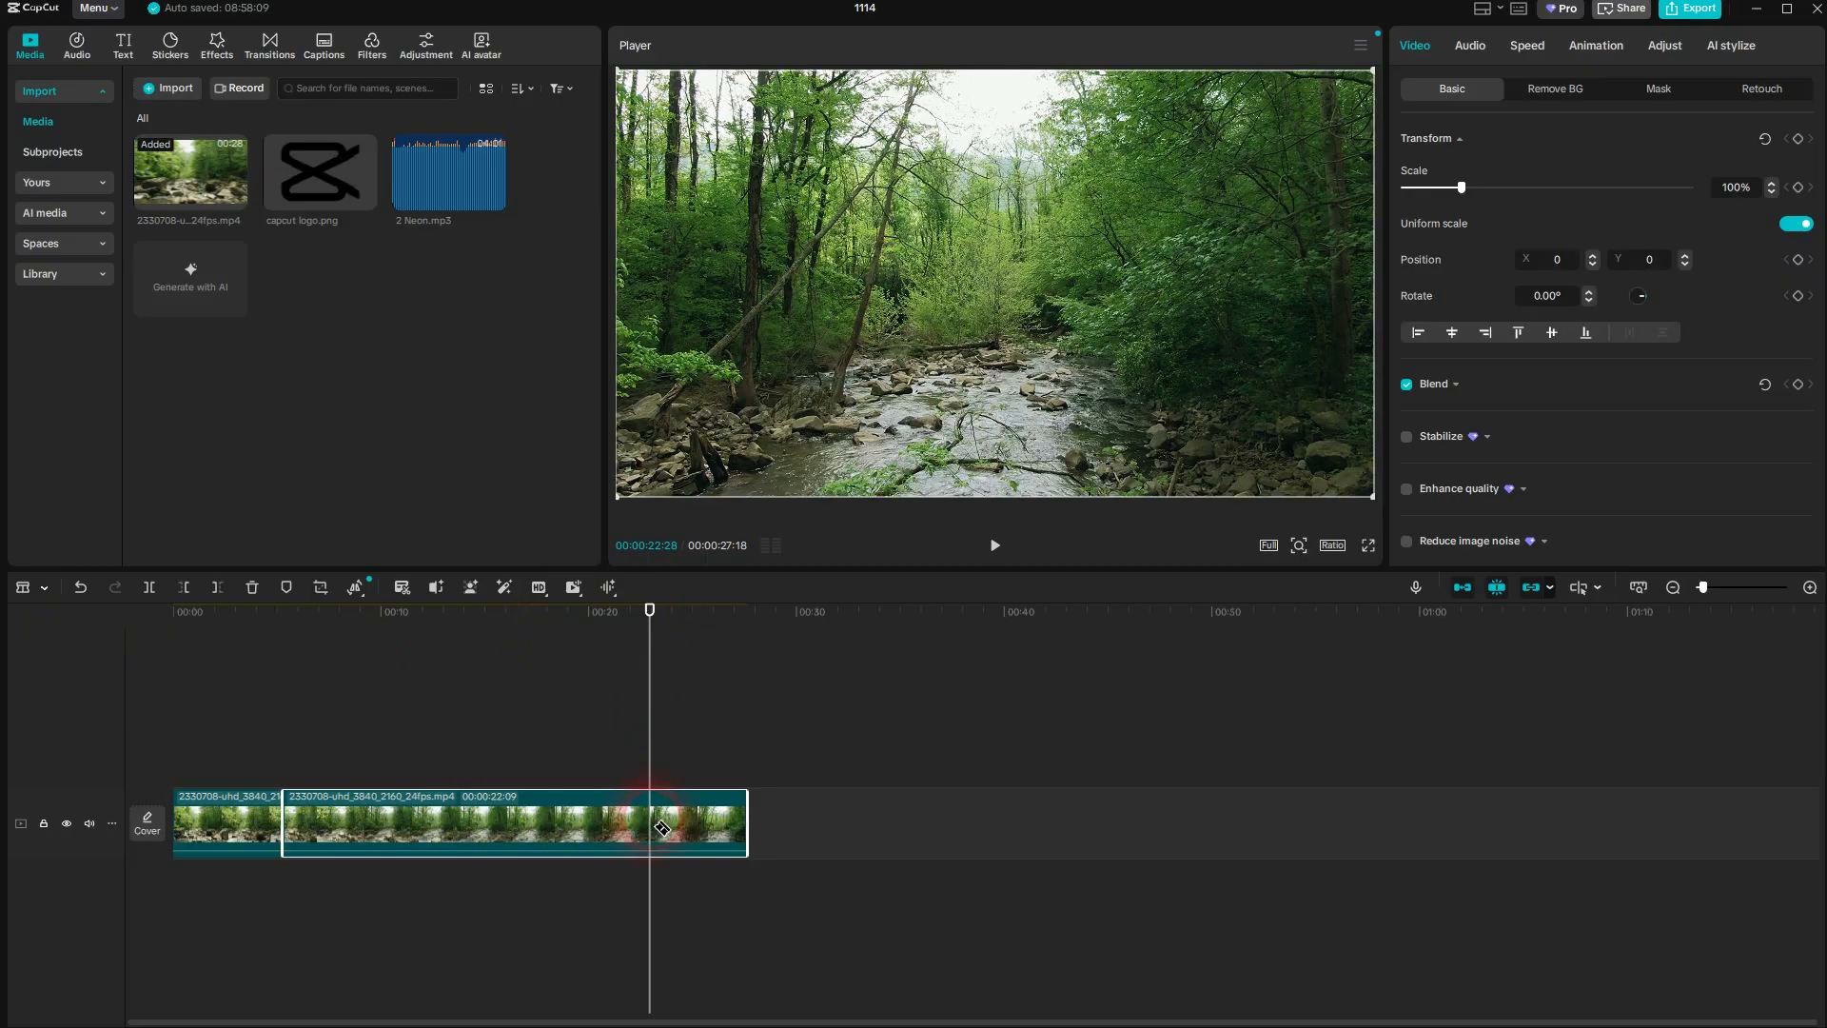
left_click(652, 820)
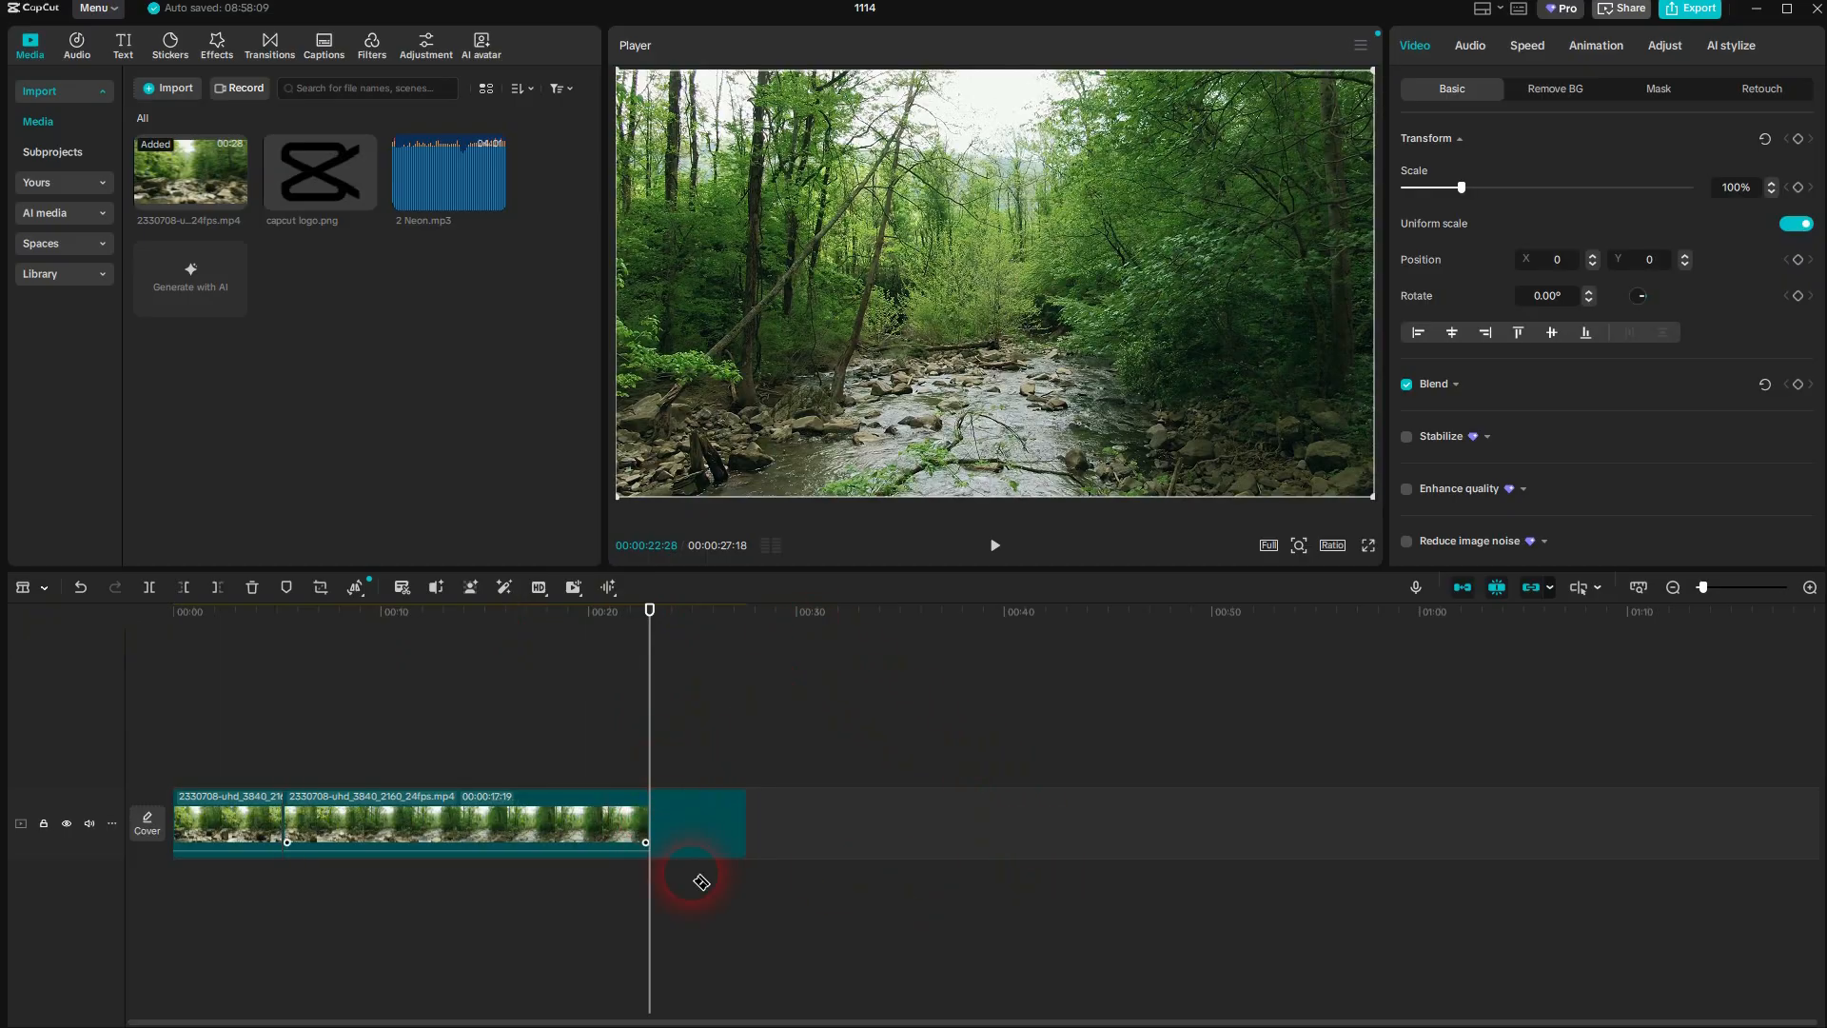
left_click(651, 820)
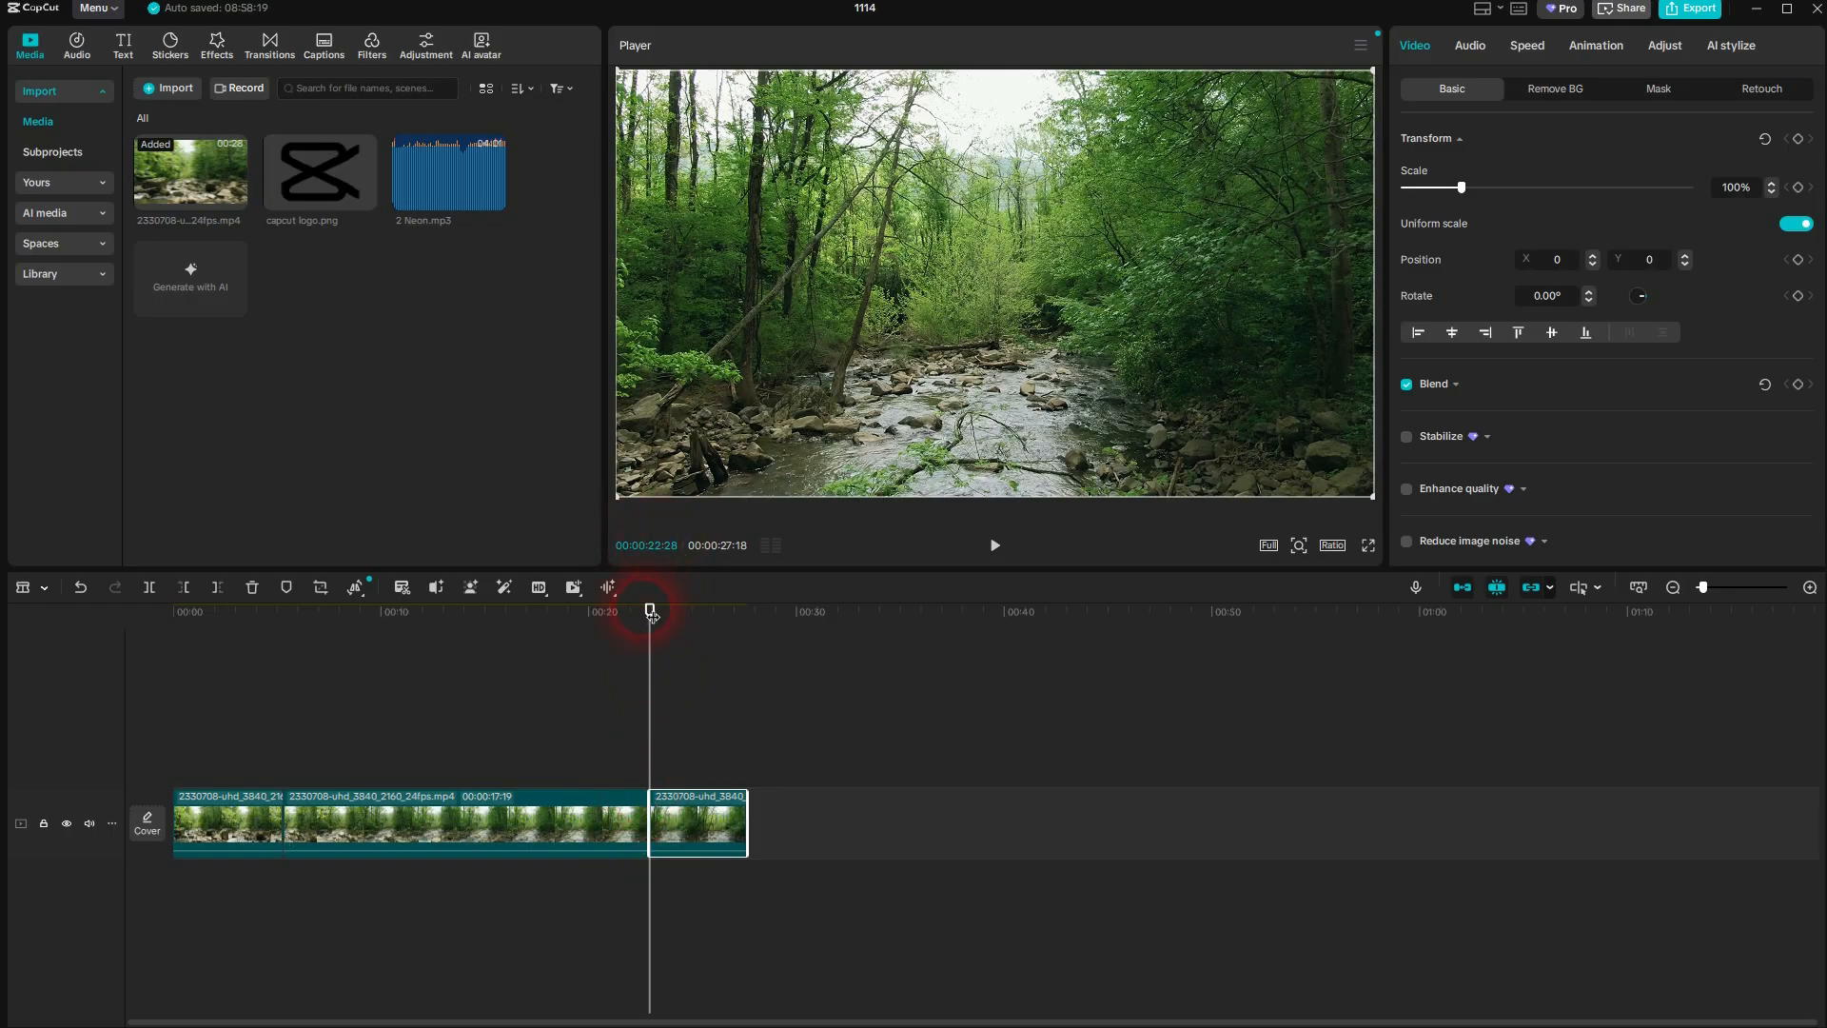
Split the middle video segment at 00:00:13:26, then return to the Select tool
left_click_drag(650, 611, 461, 614)
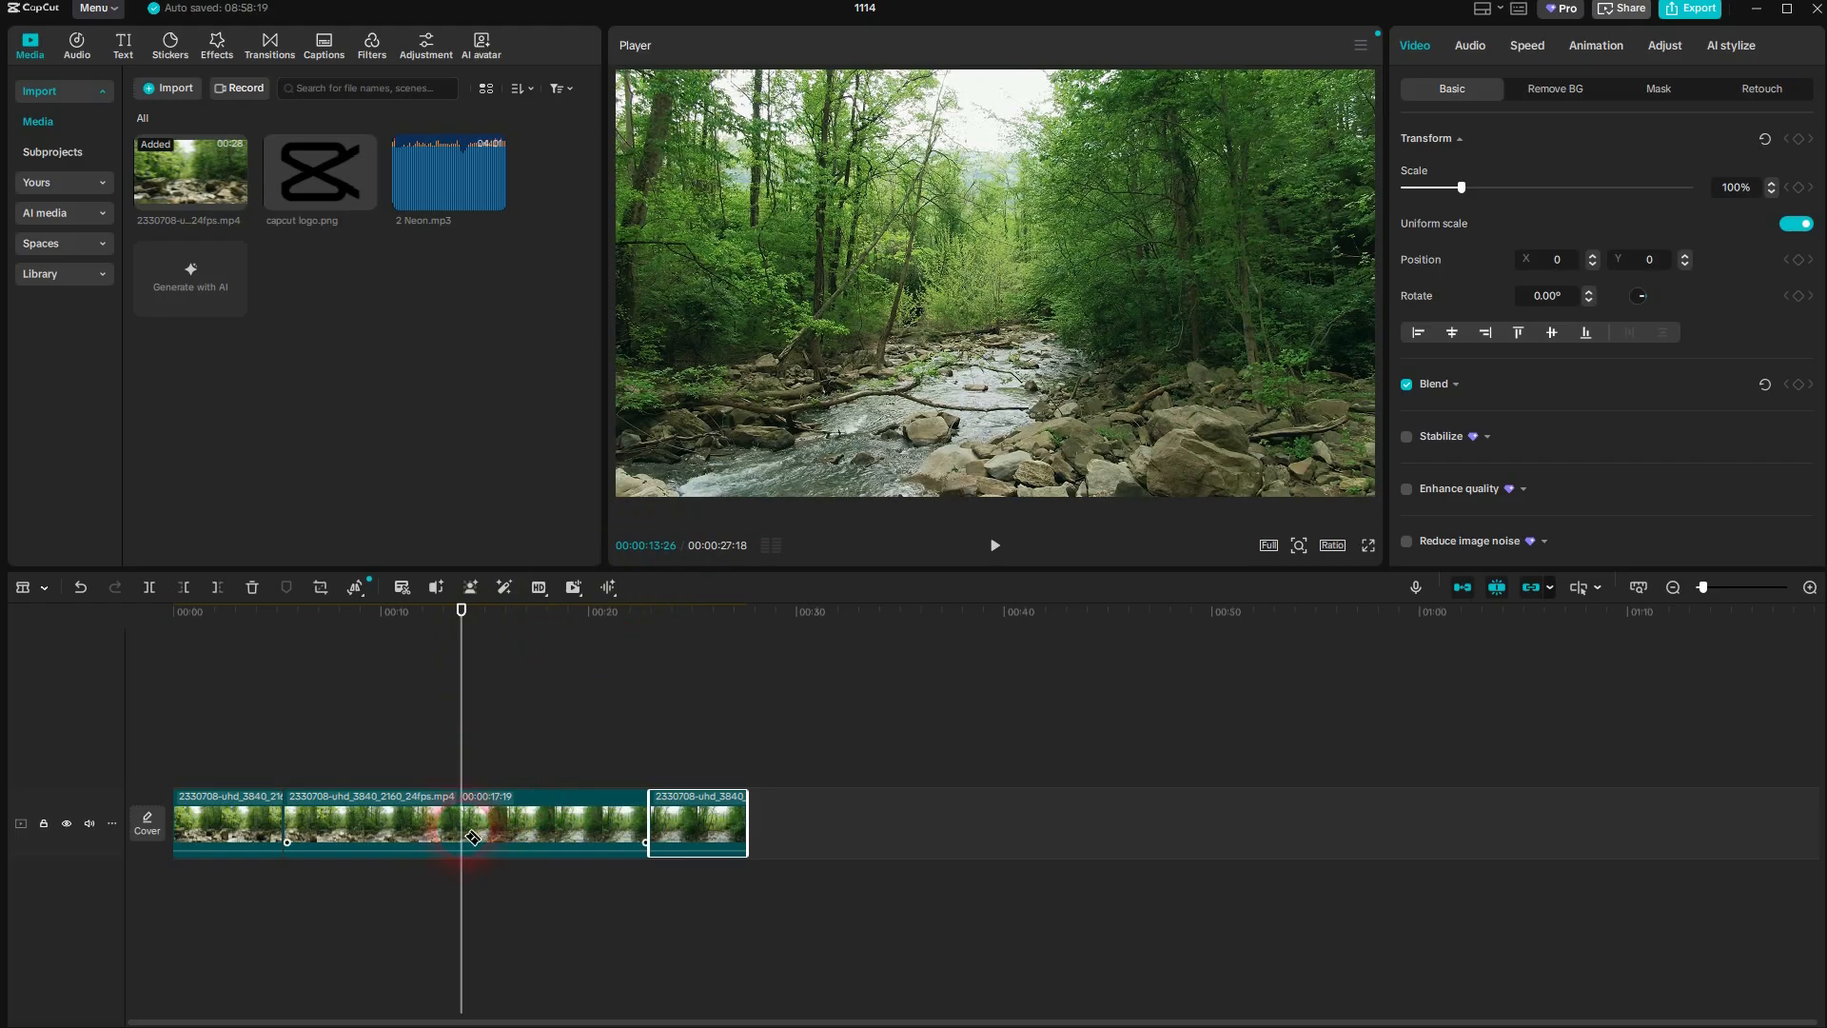
key("ctrl+b")
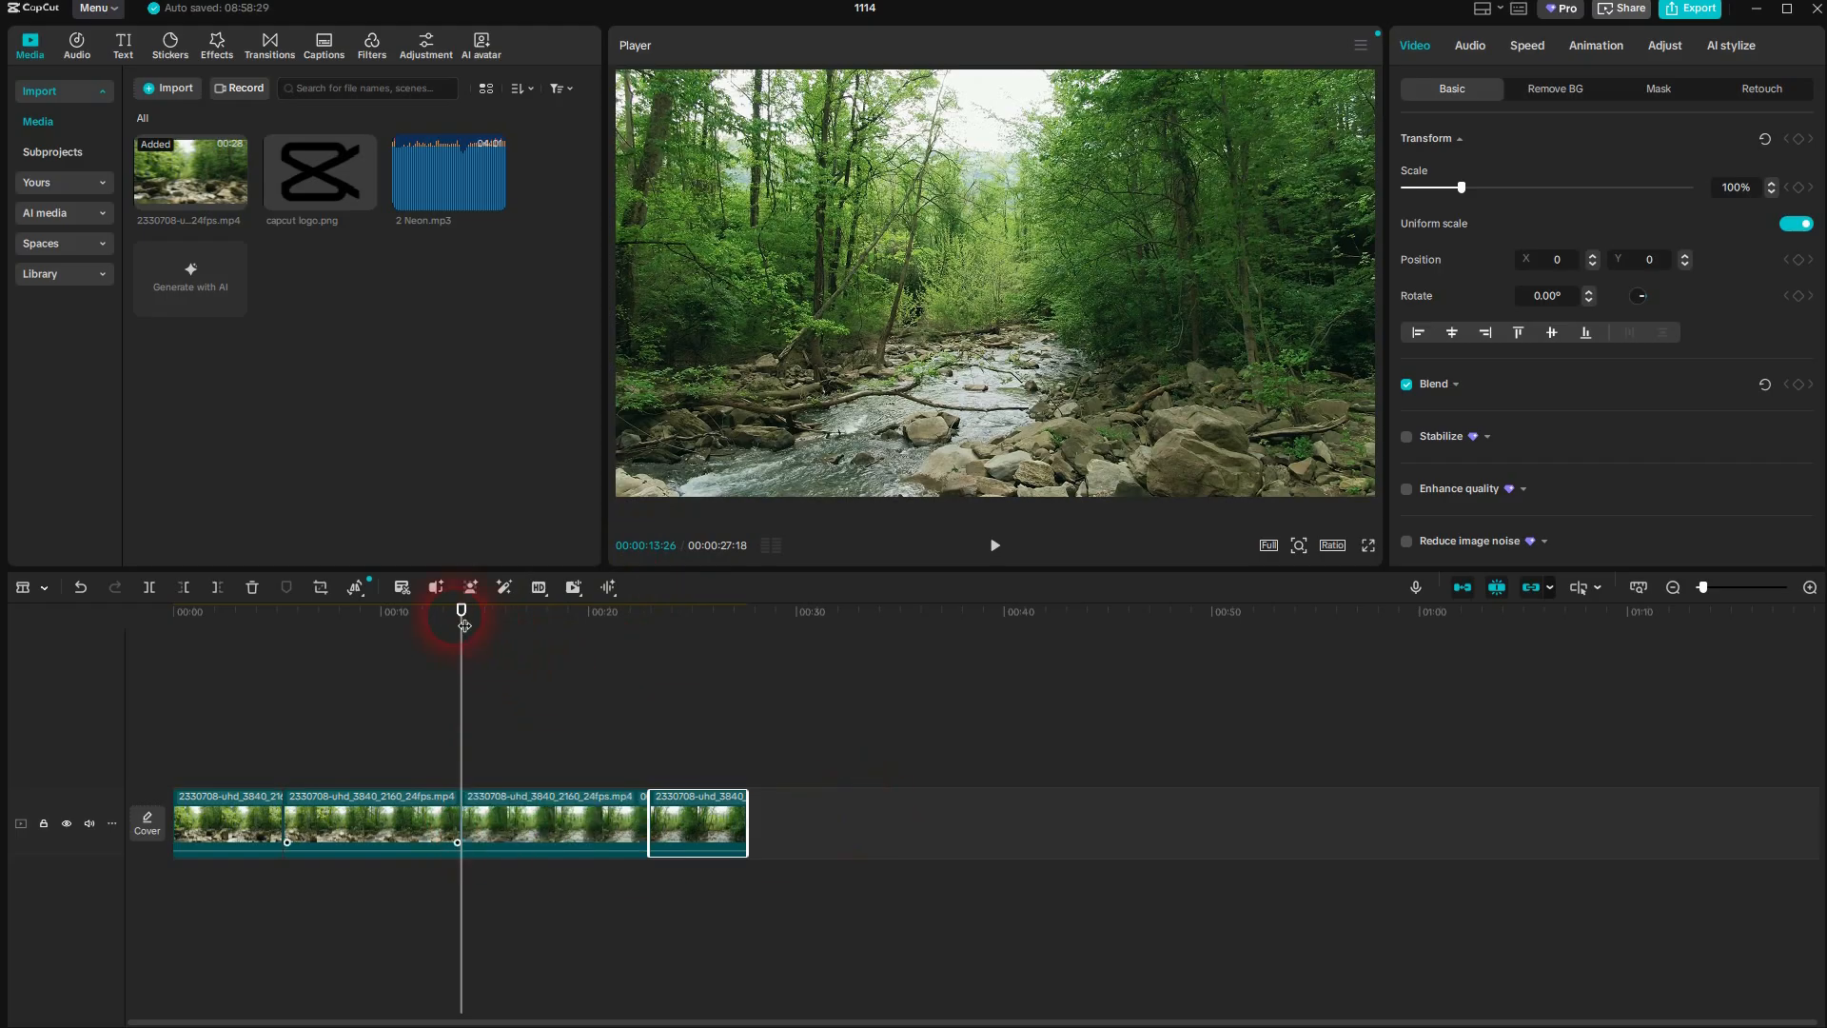
left_click_drag(458, 611, 424, 612)
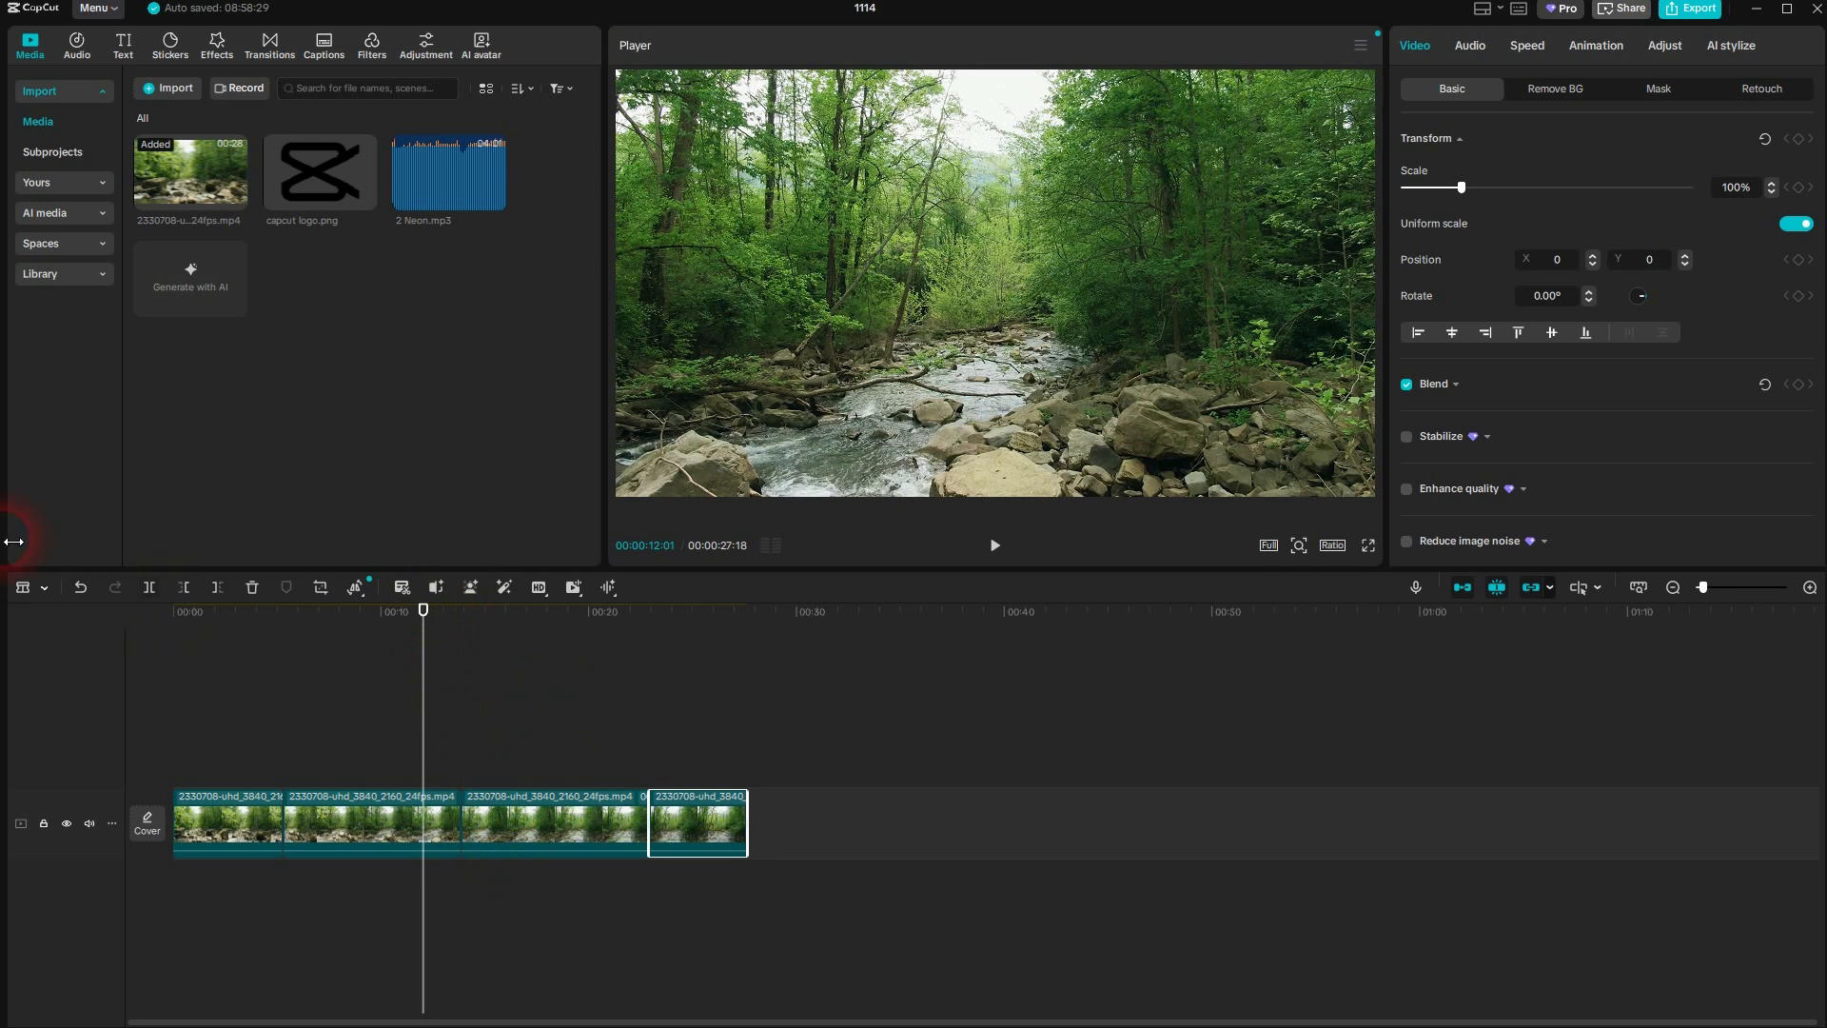
left_click(44, 592)
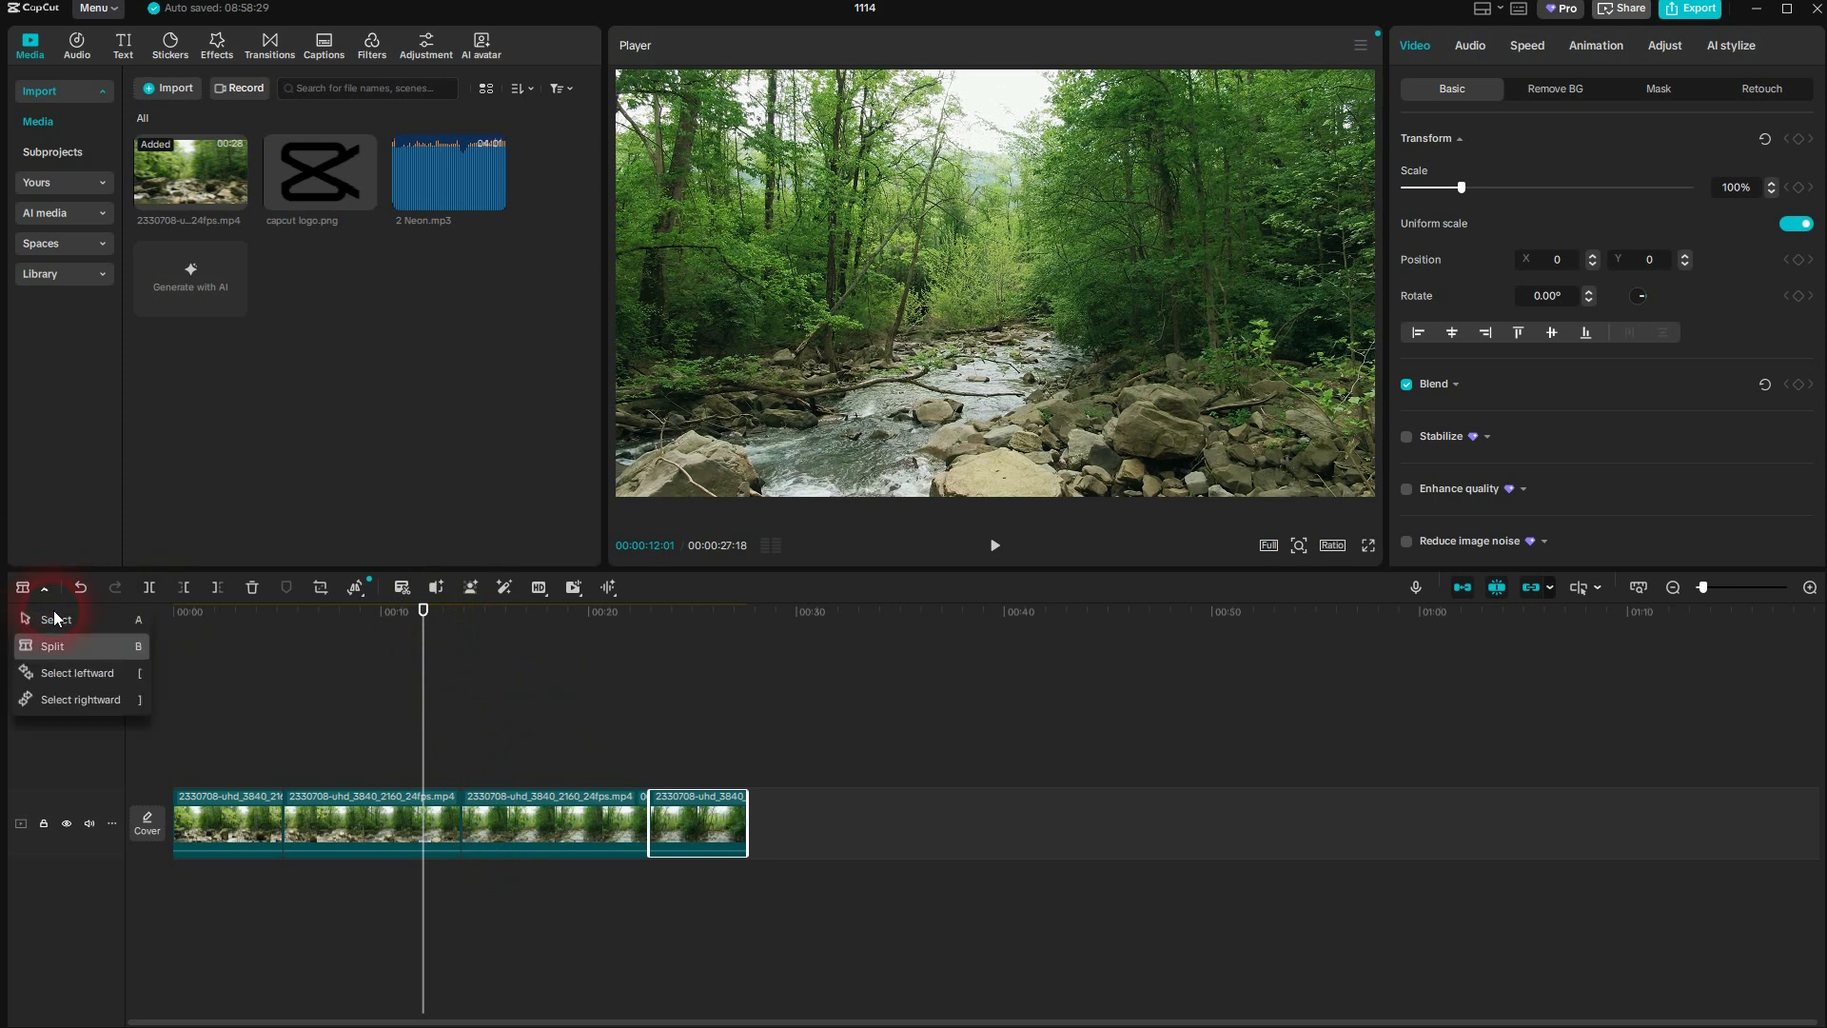
left_click(57, 621)
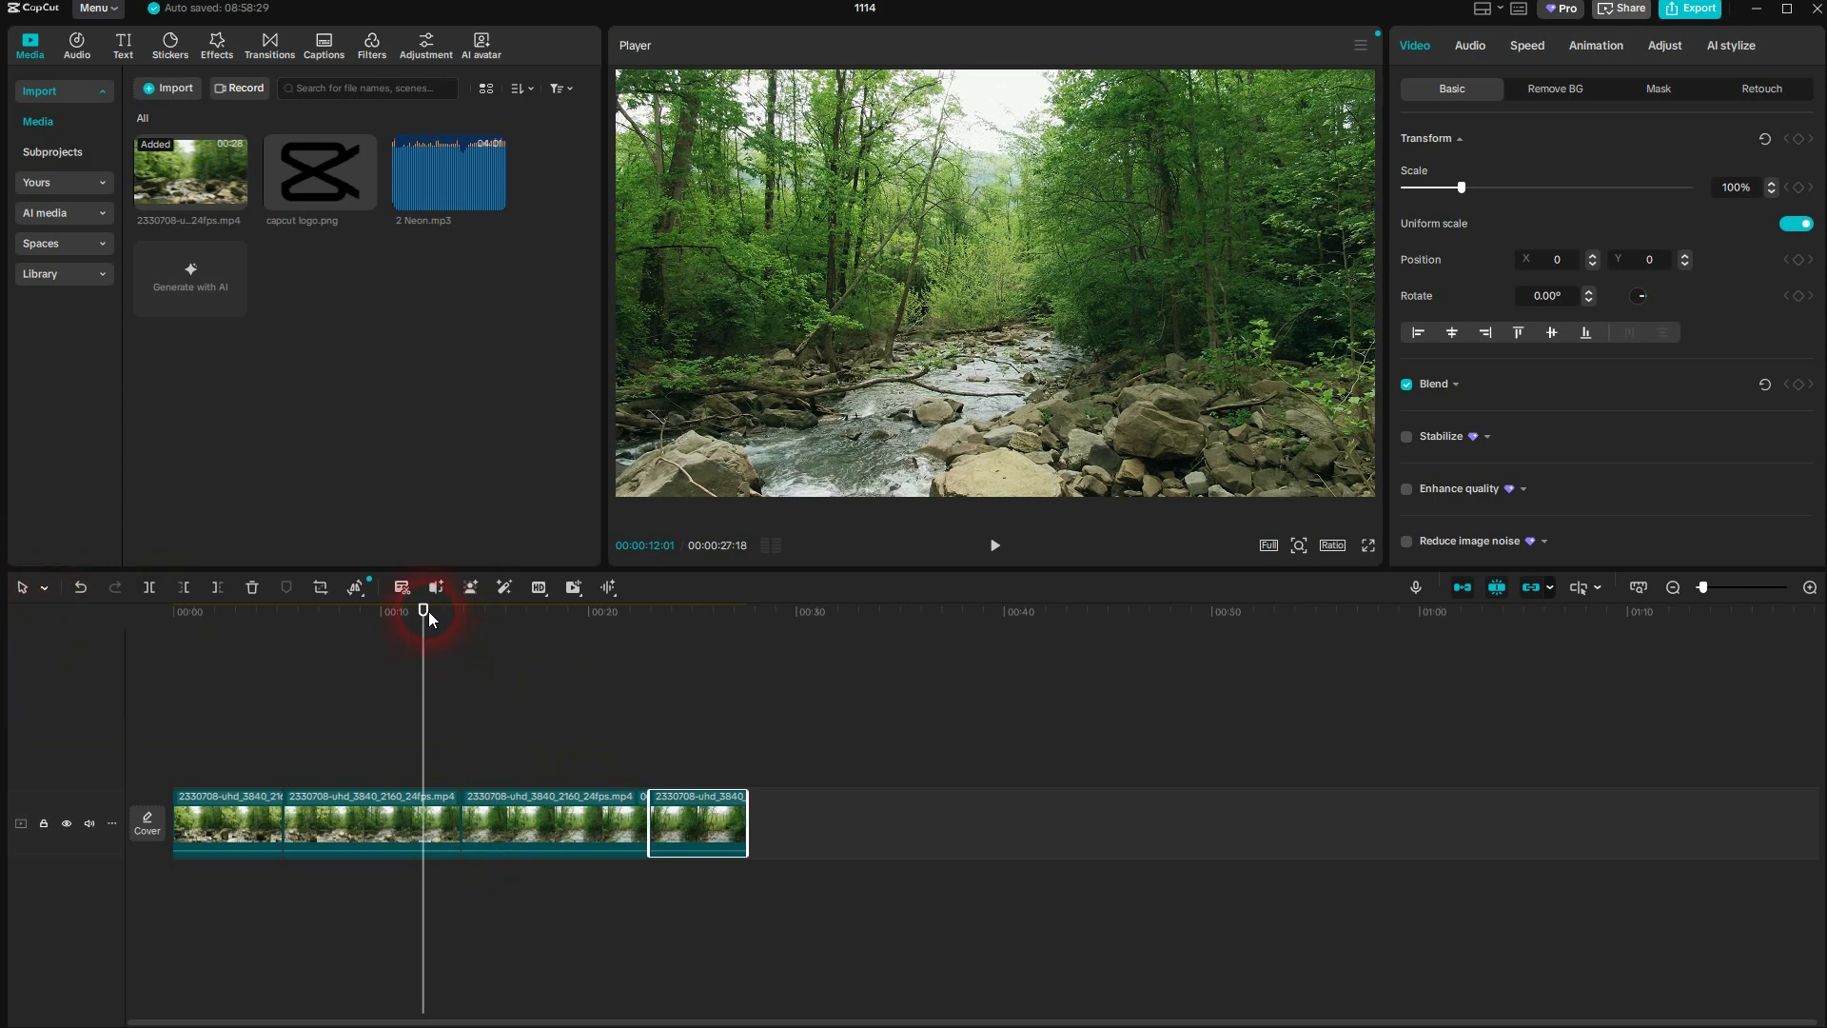
Place capcut logo.png on a track above the video from the start, stretch it to the video's full length, and preview it
left_click_drag(433, 618, 130, 685)
mouse_move(366, 201)
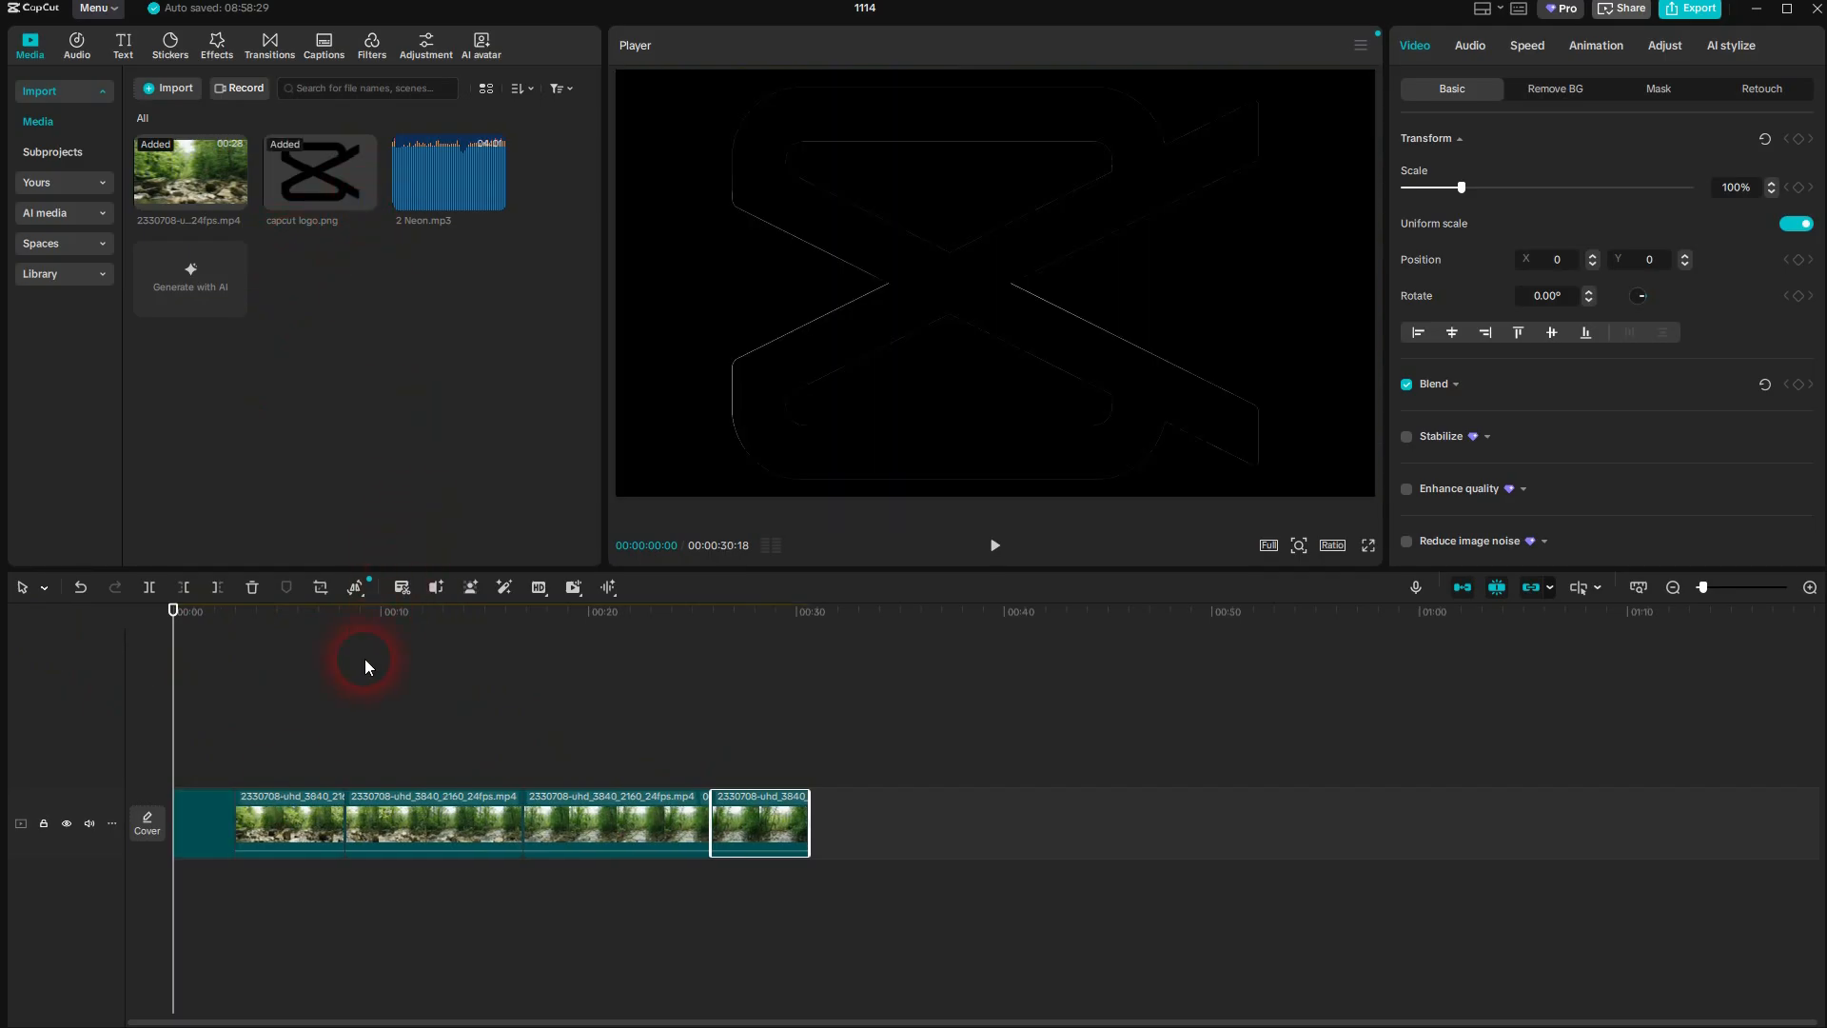
left_click_drag(199, 820, 744, 747)
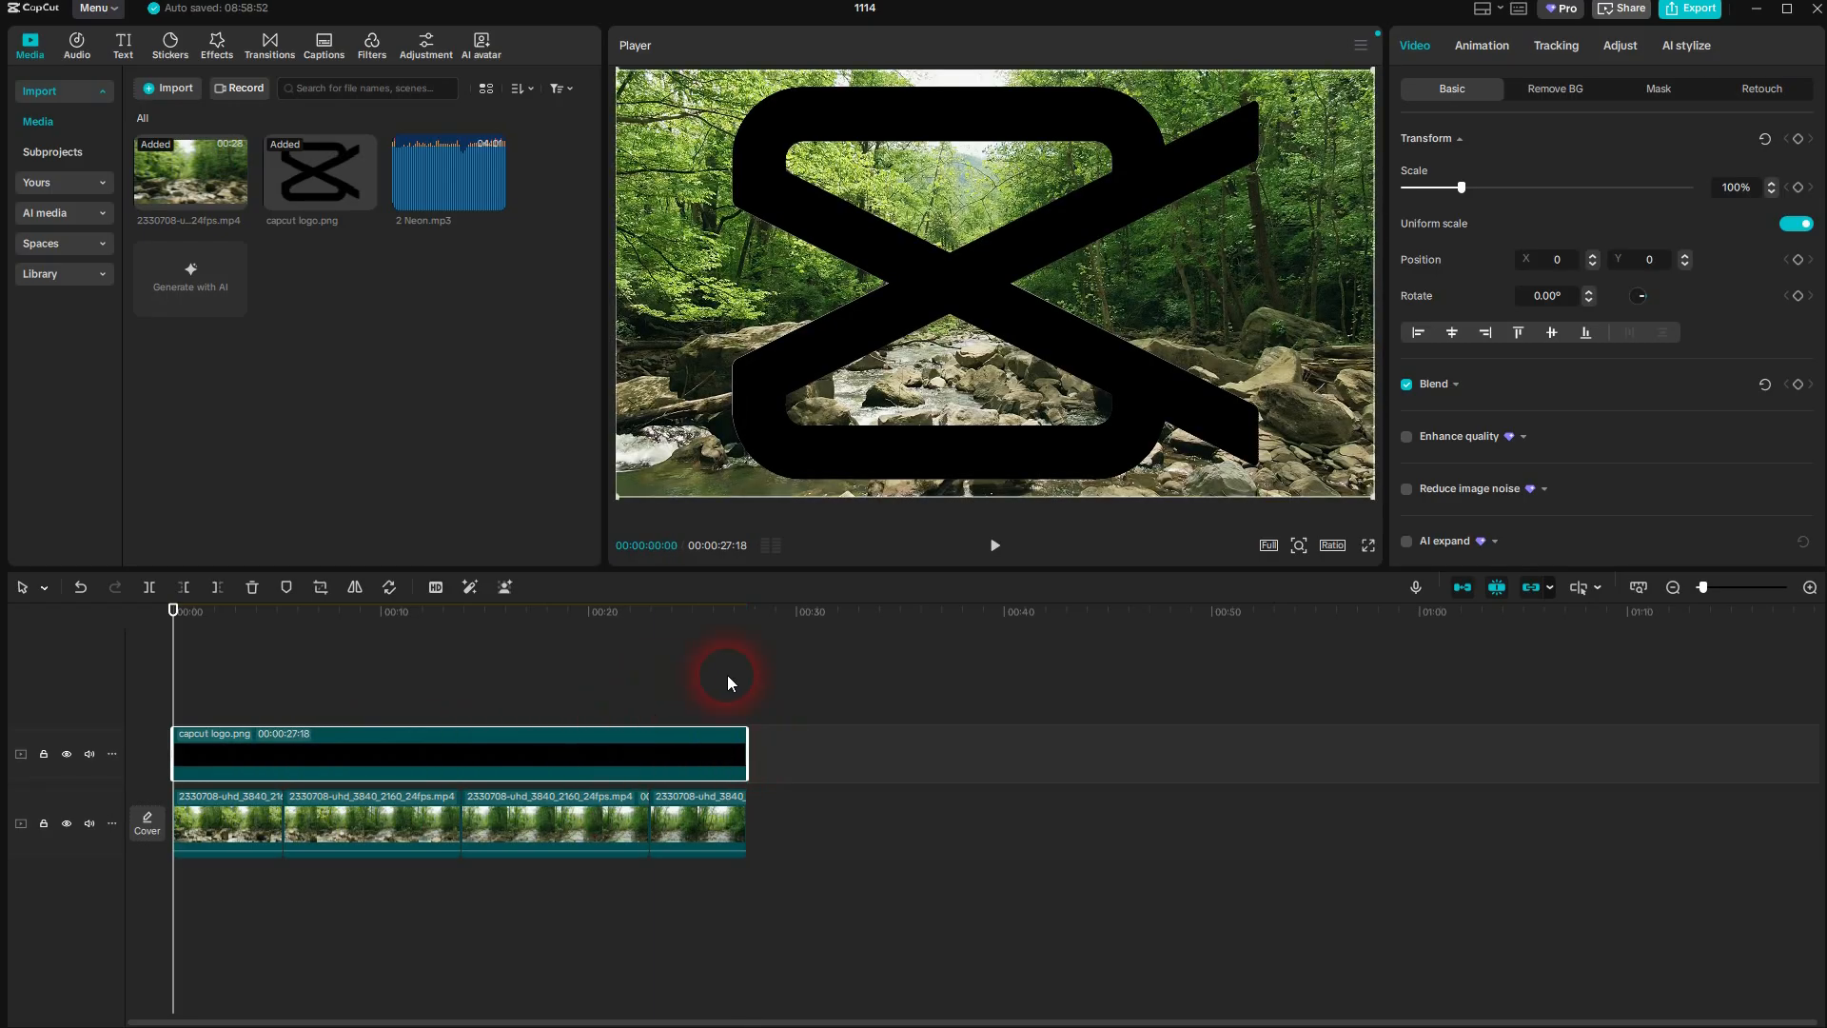
left_click(995, 546)
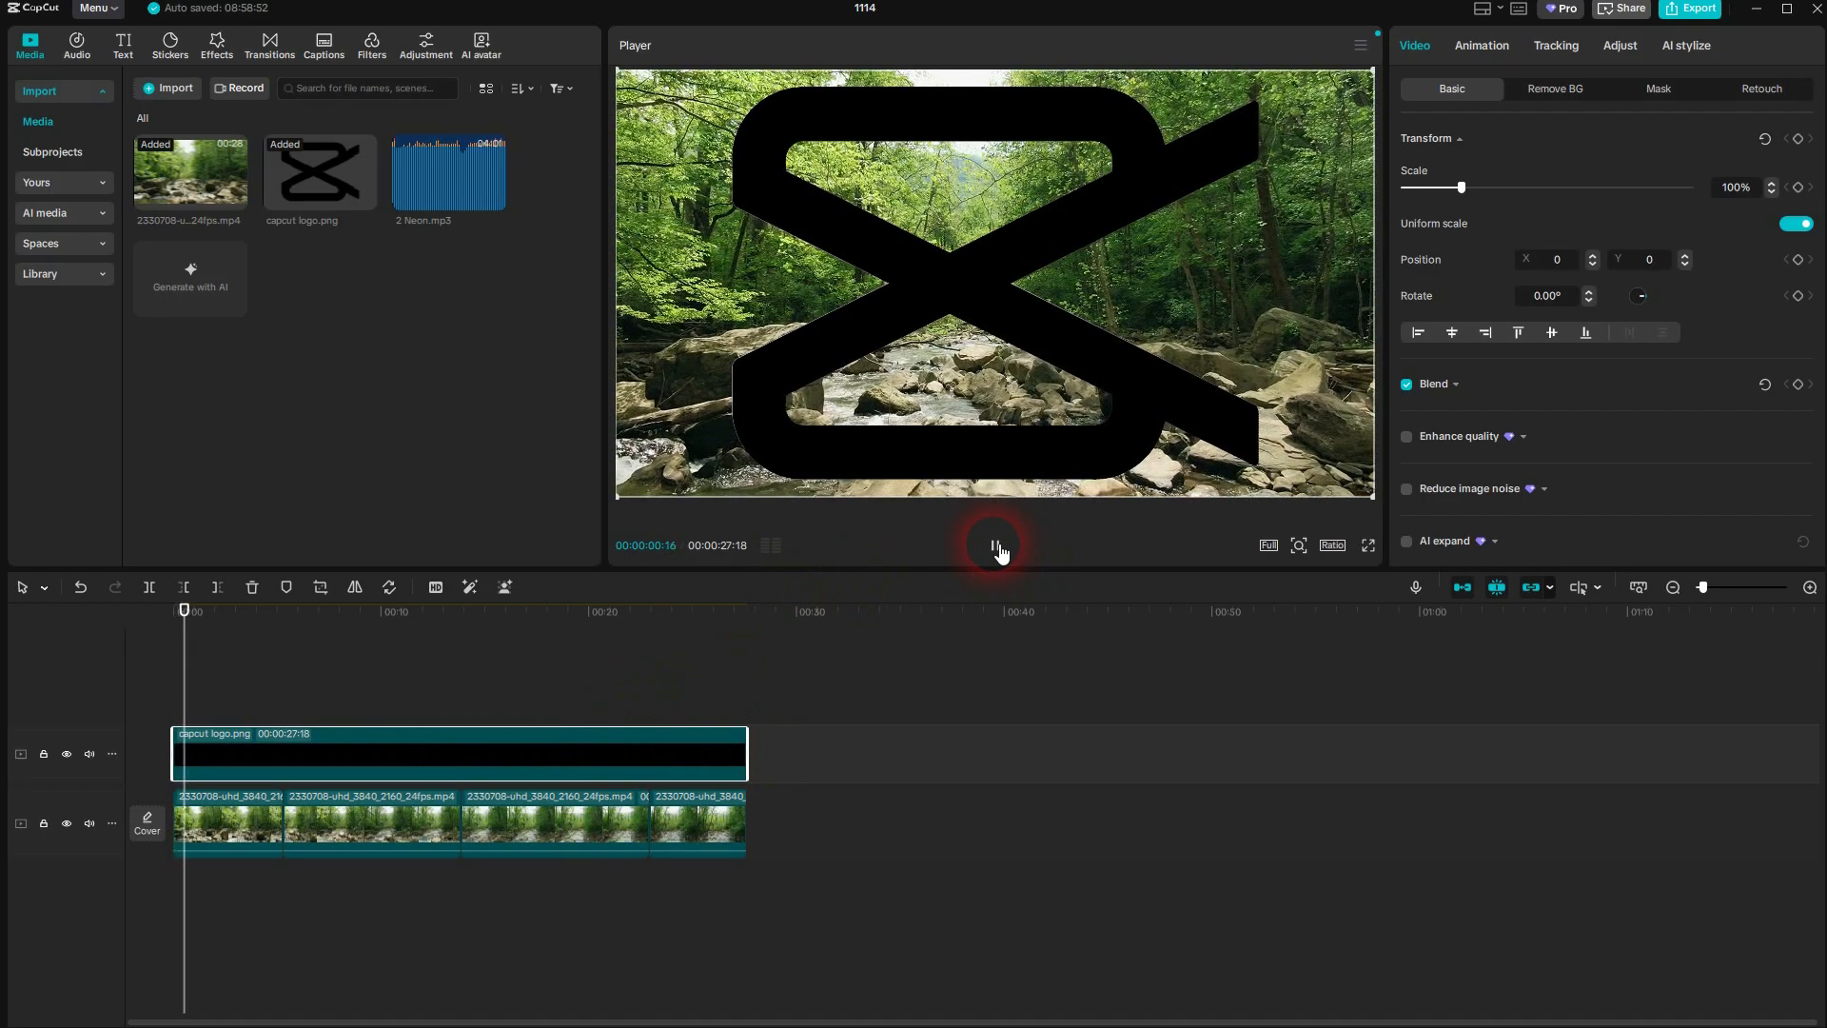
key("space")
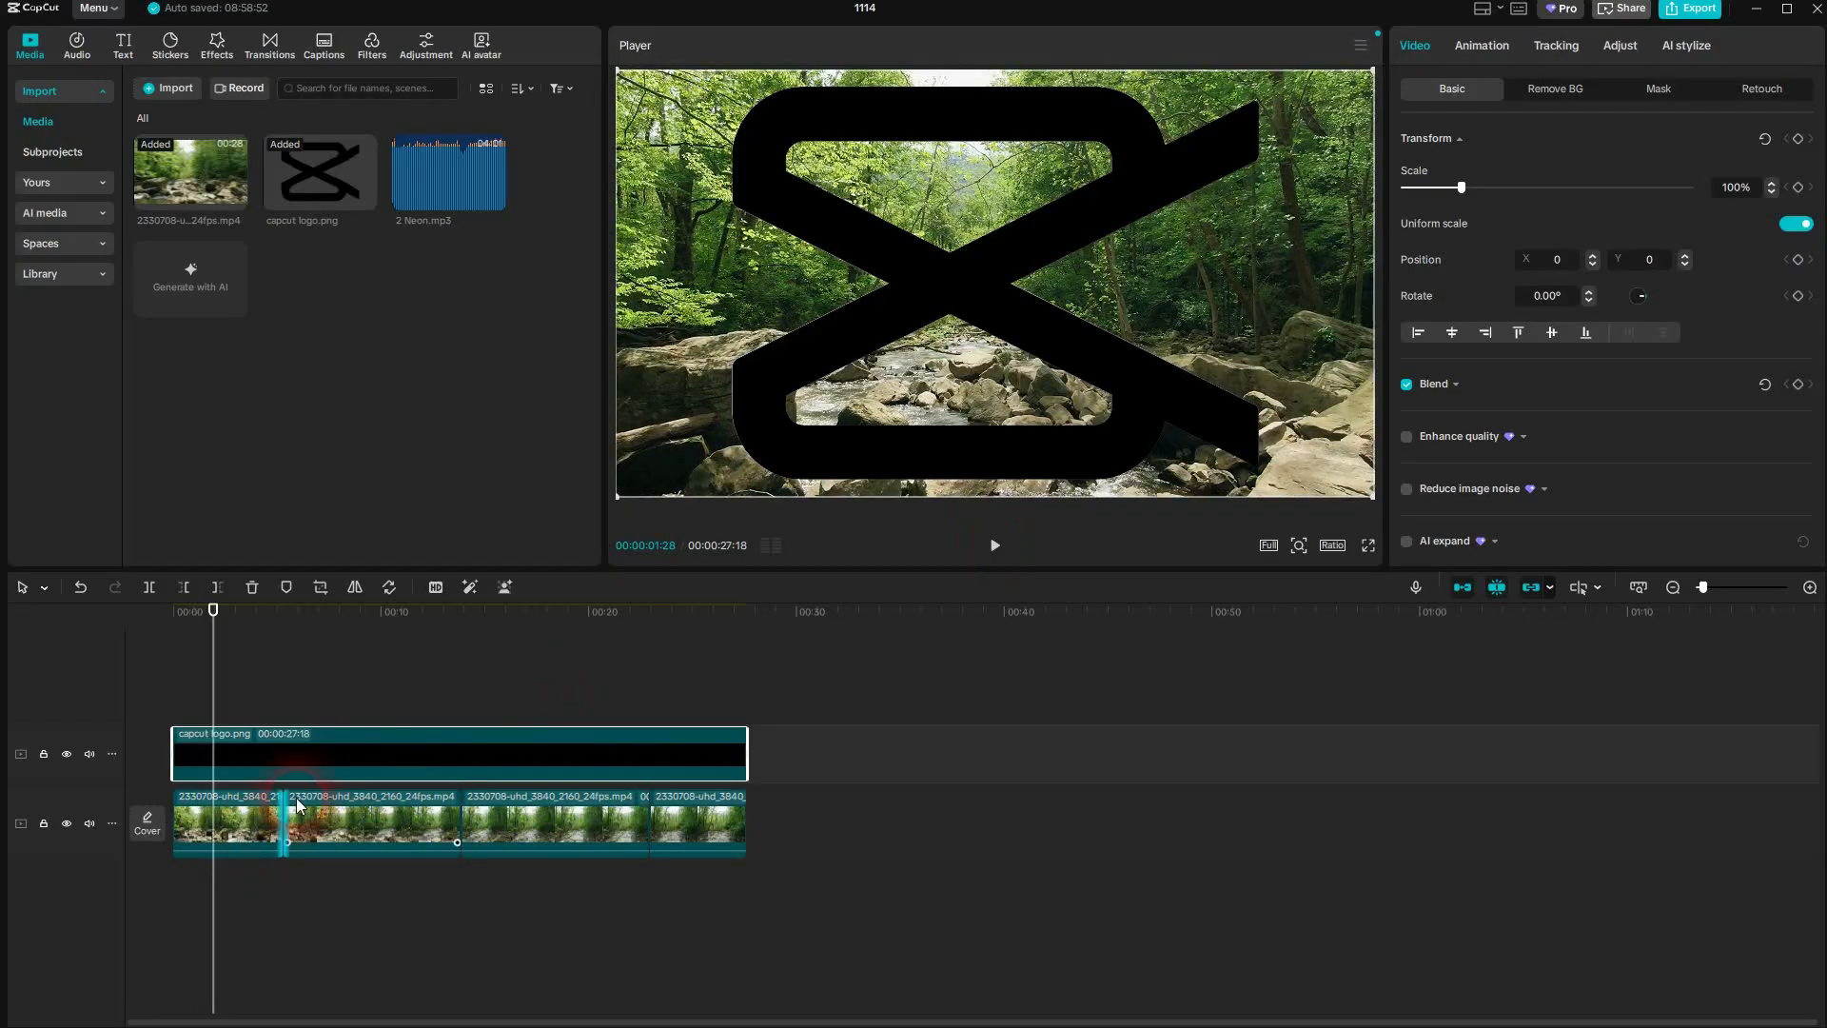
Split the capcut logo.png clip at 00:00:05:09 with the Split tool, undoing any misplaced cut
left_click_drag(229, 615, 294, 628)
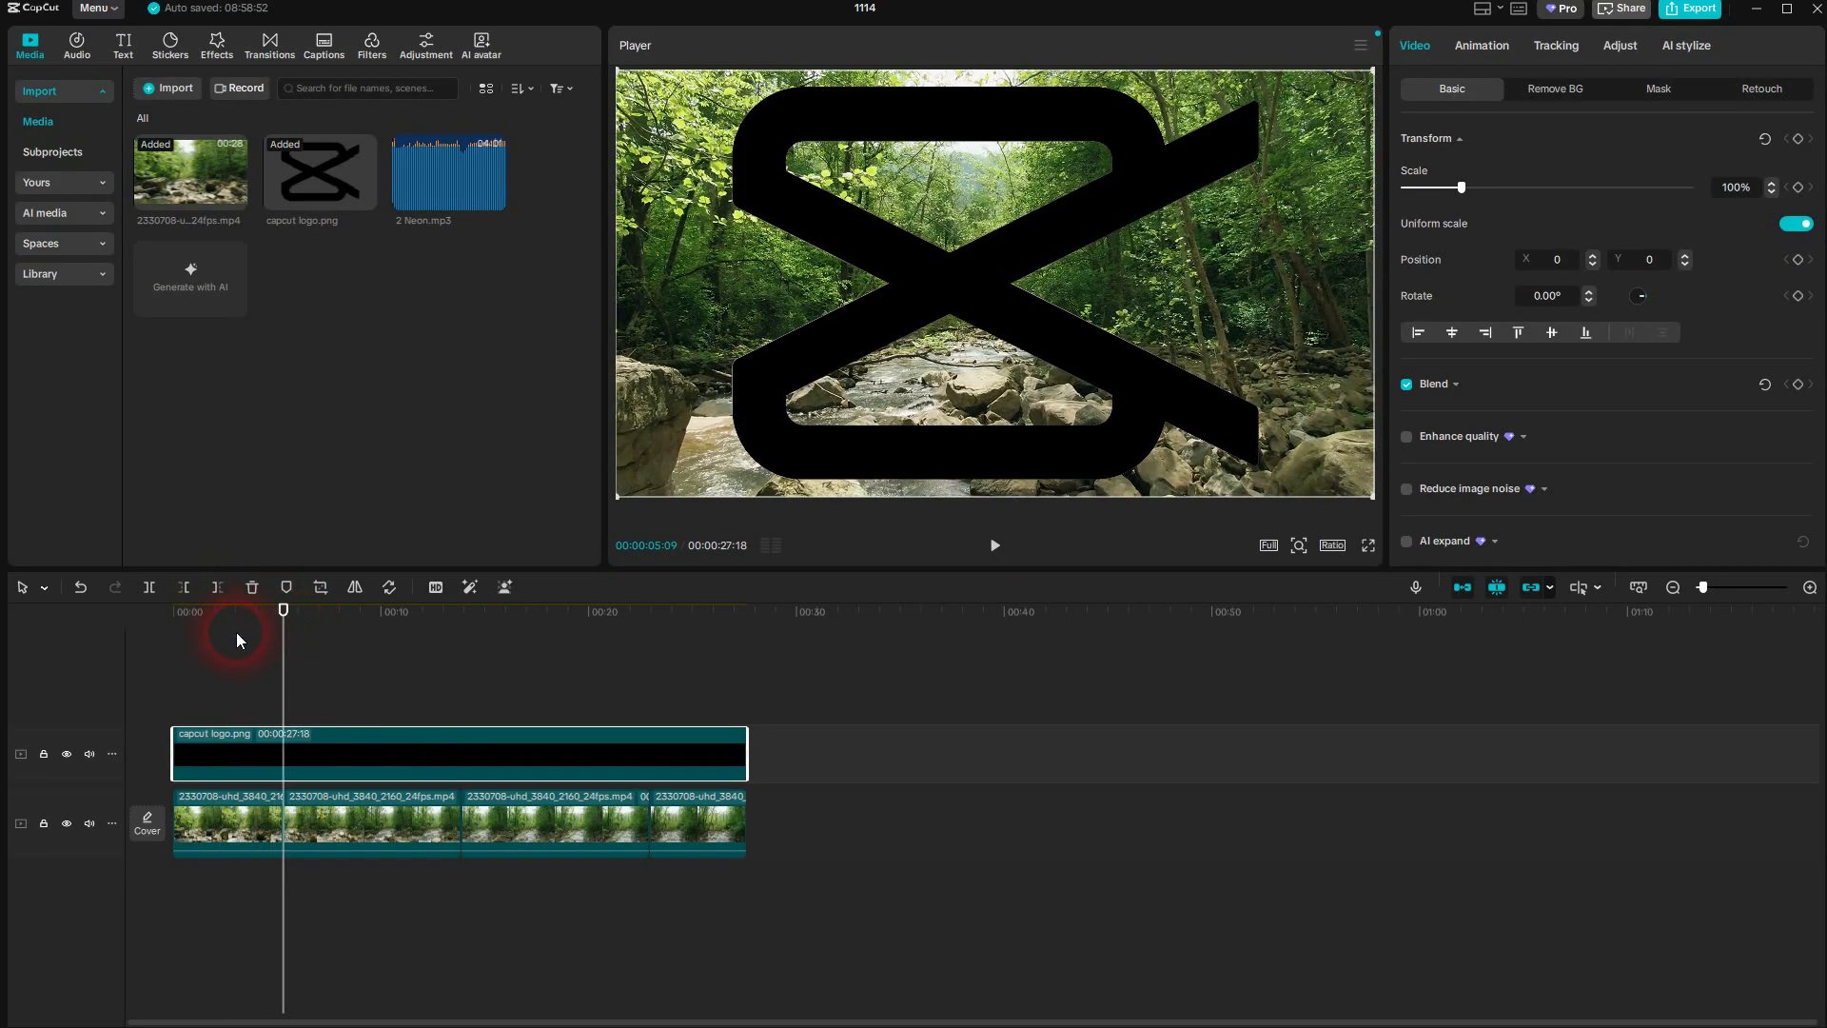
left_click(31, 594)
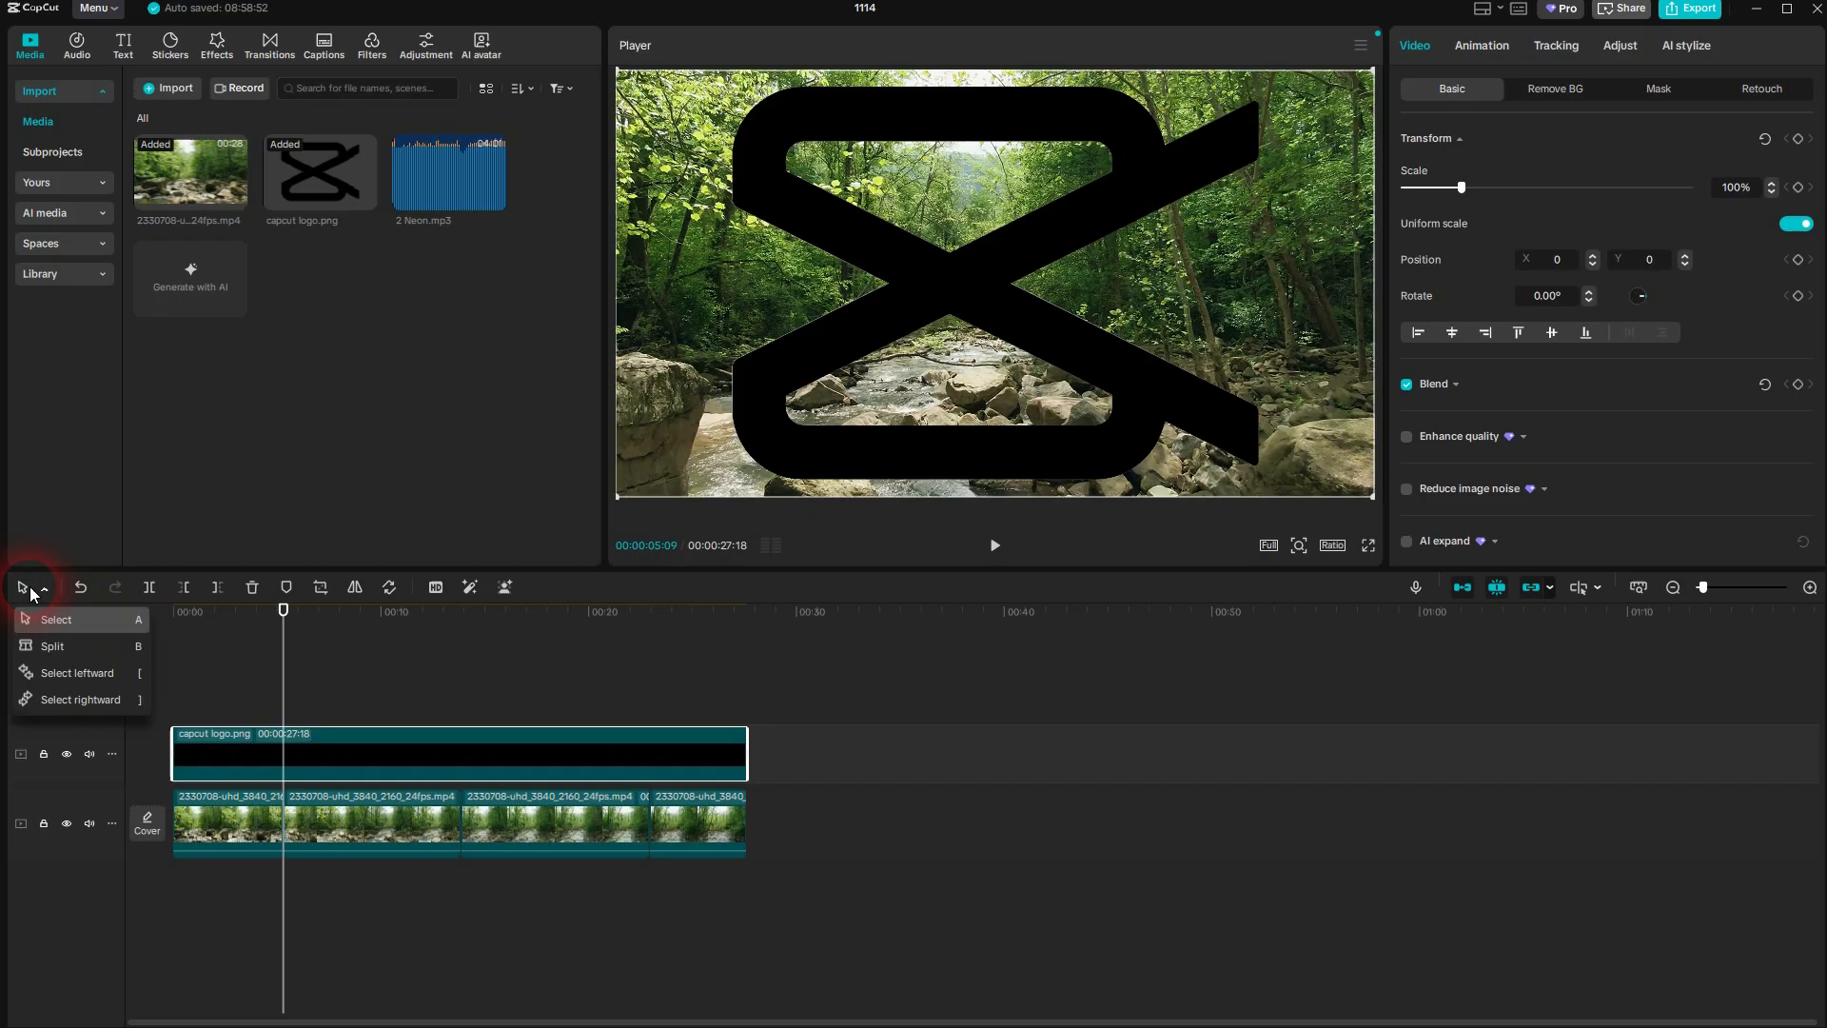
left_click(44, 646)
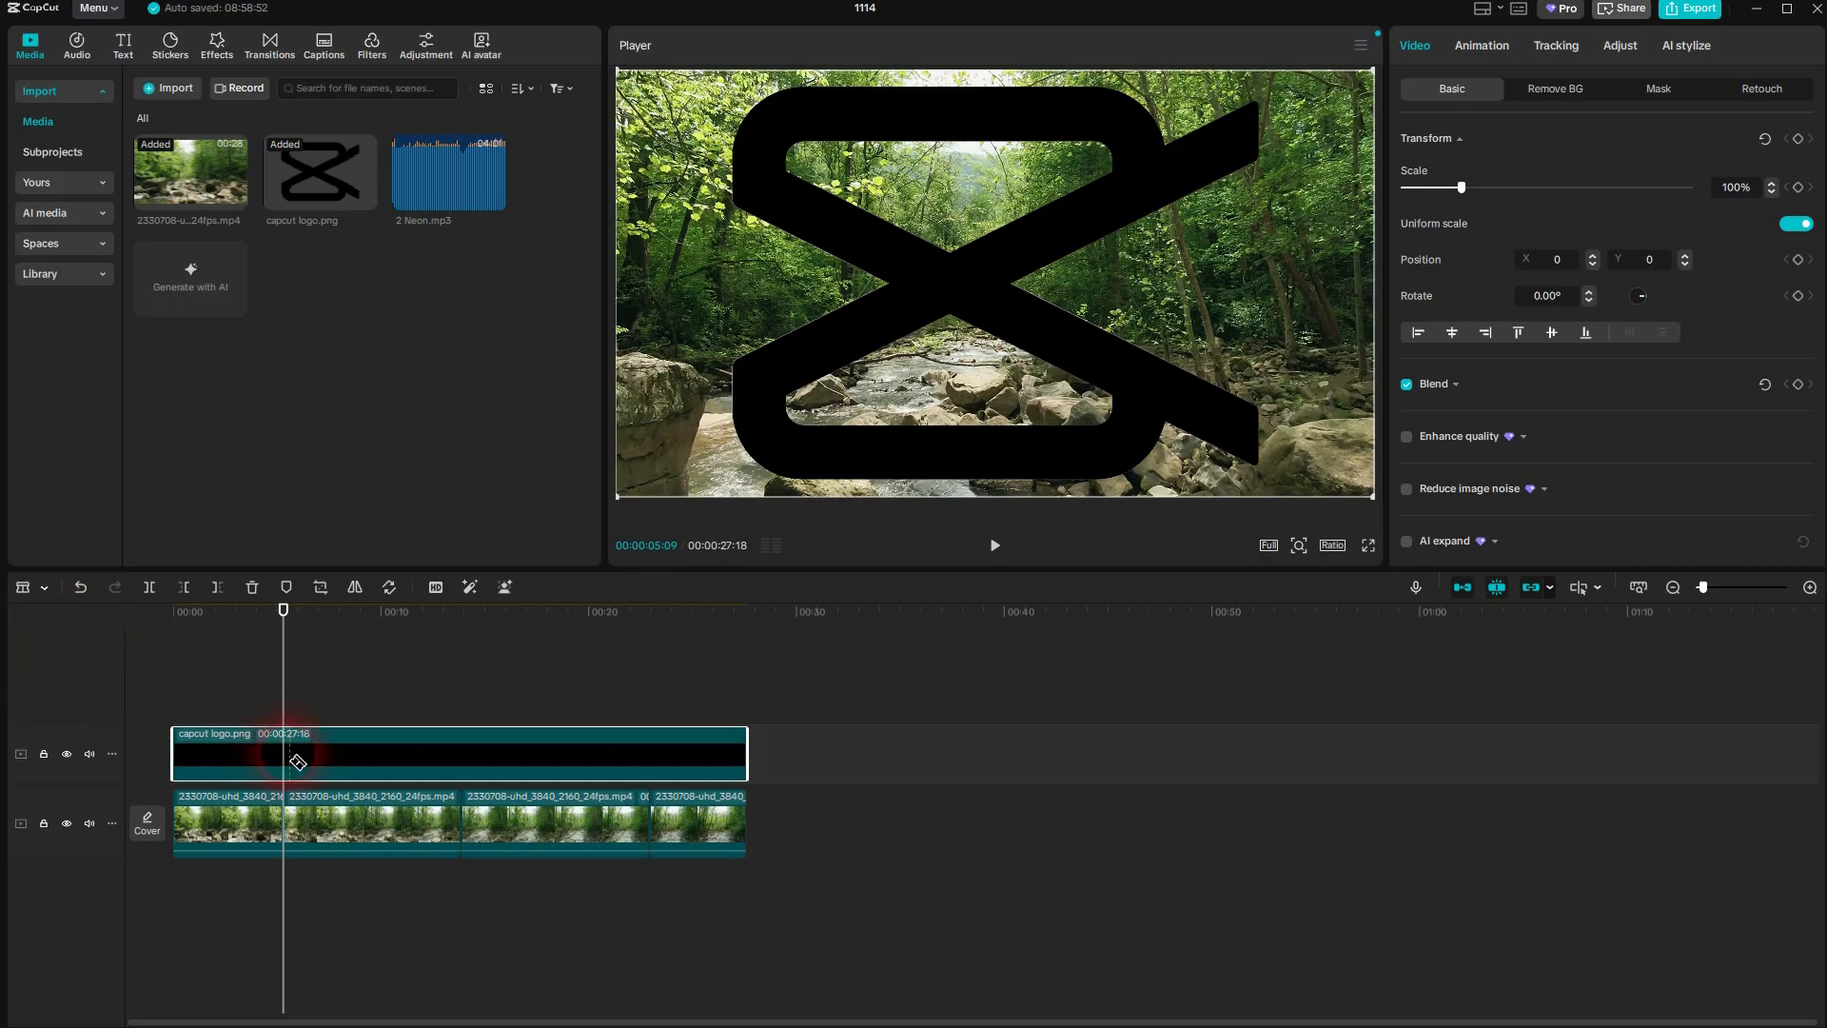
left_click(285, 755)
key("ctrl+z")
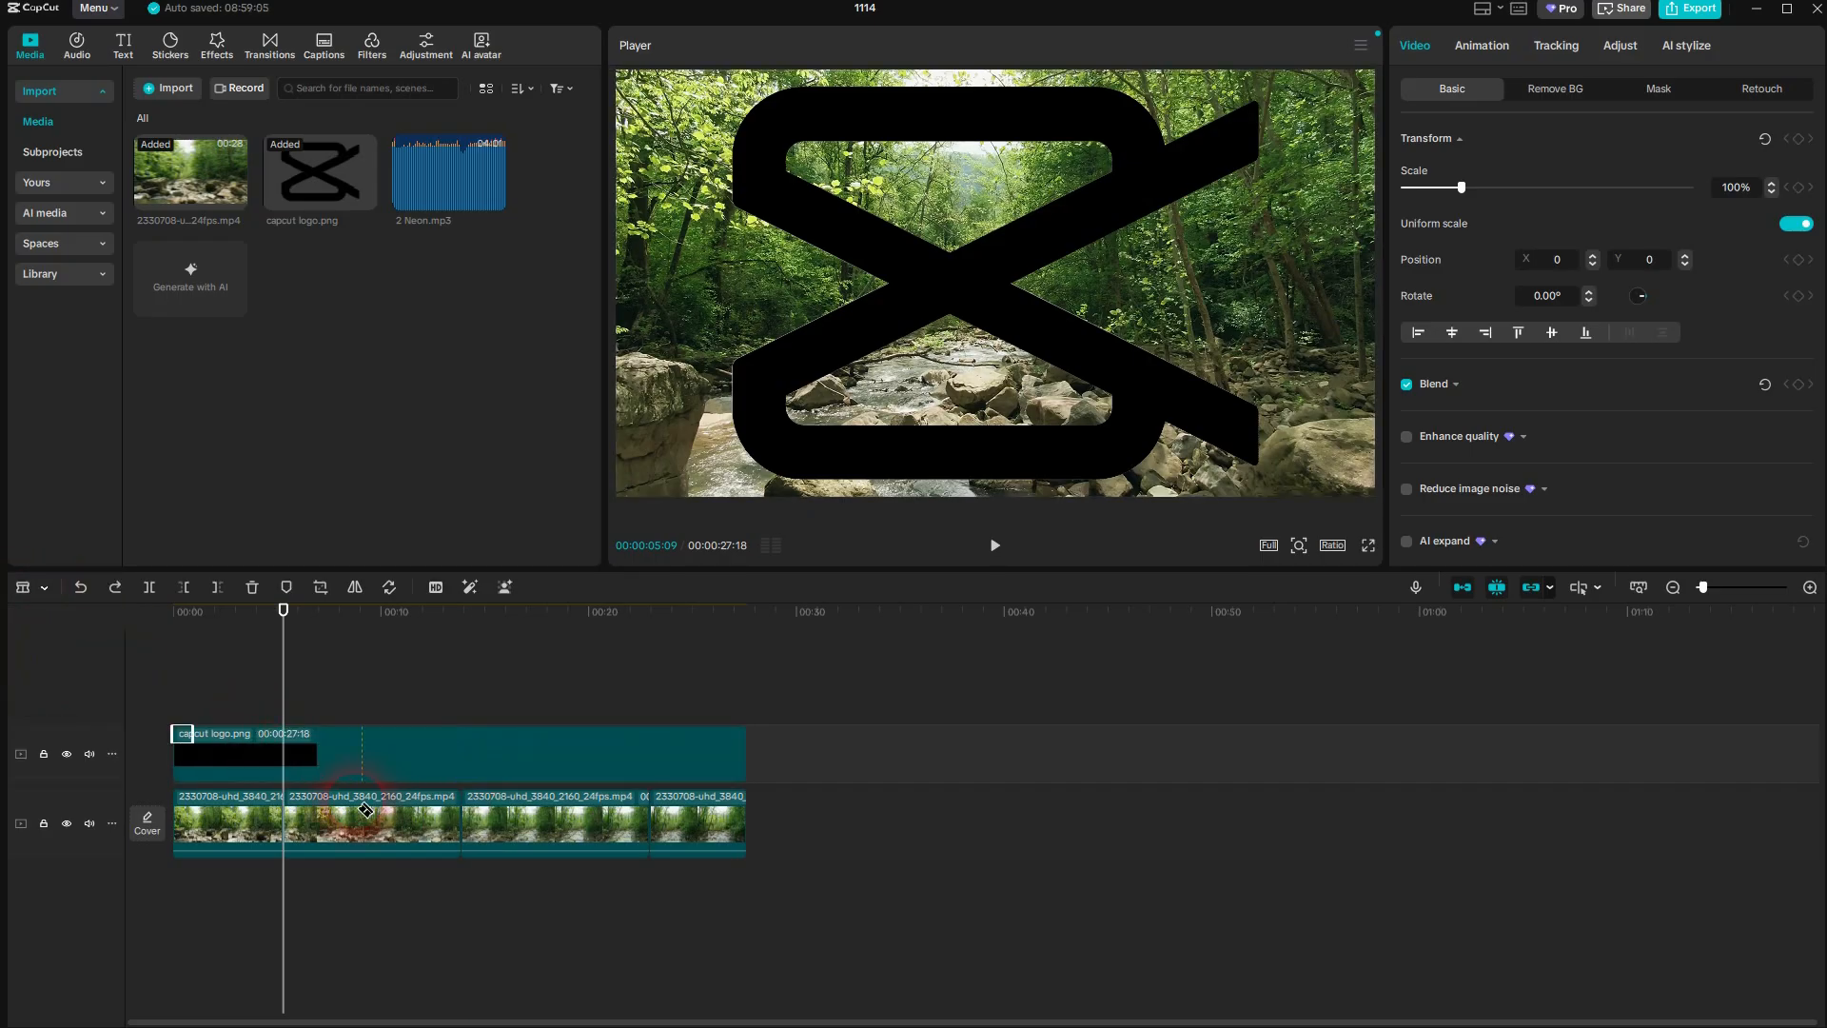
left_click(285, 751)
left_click(295, 753)
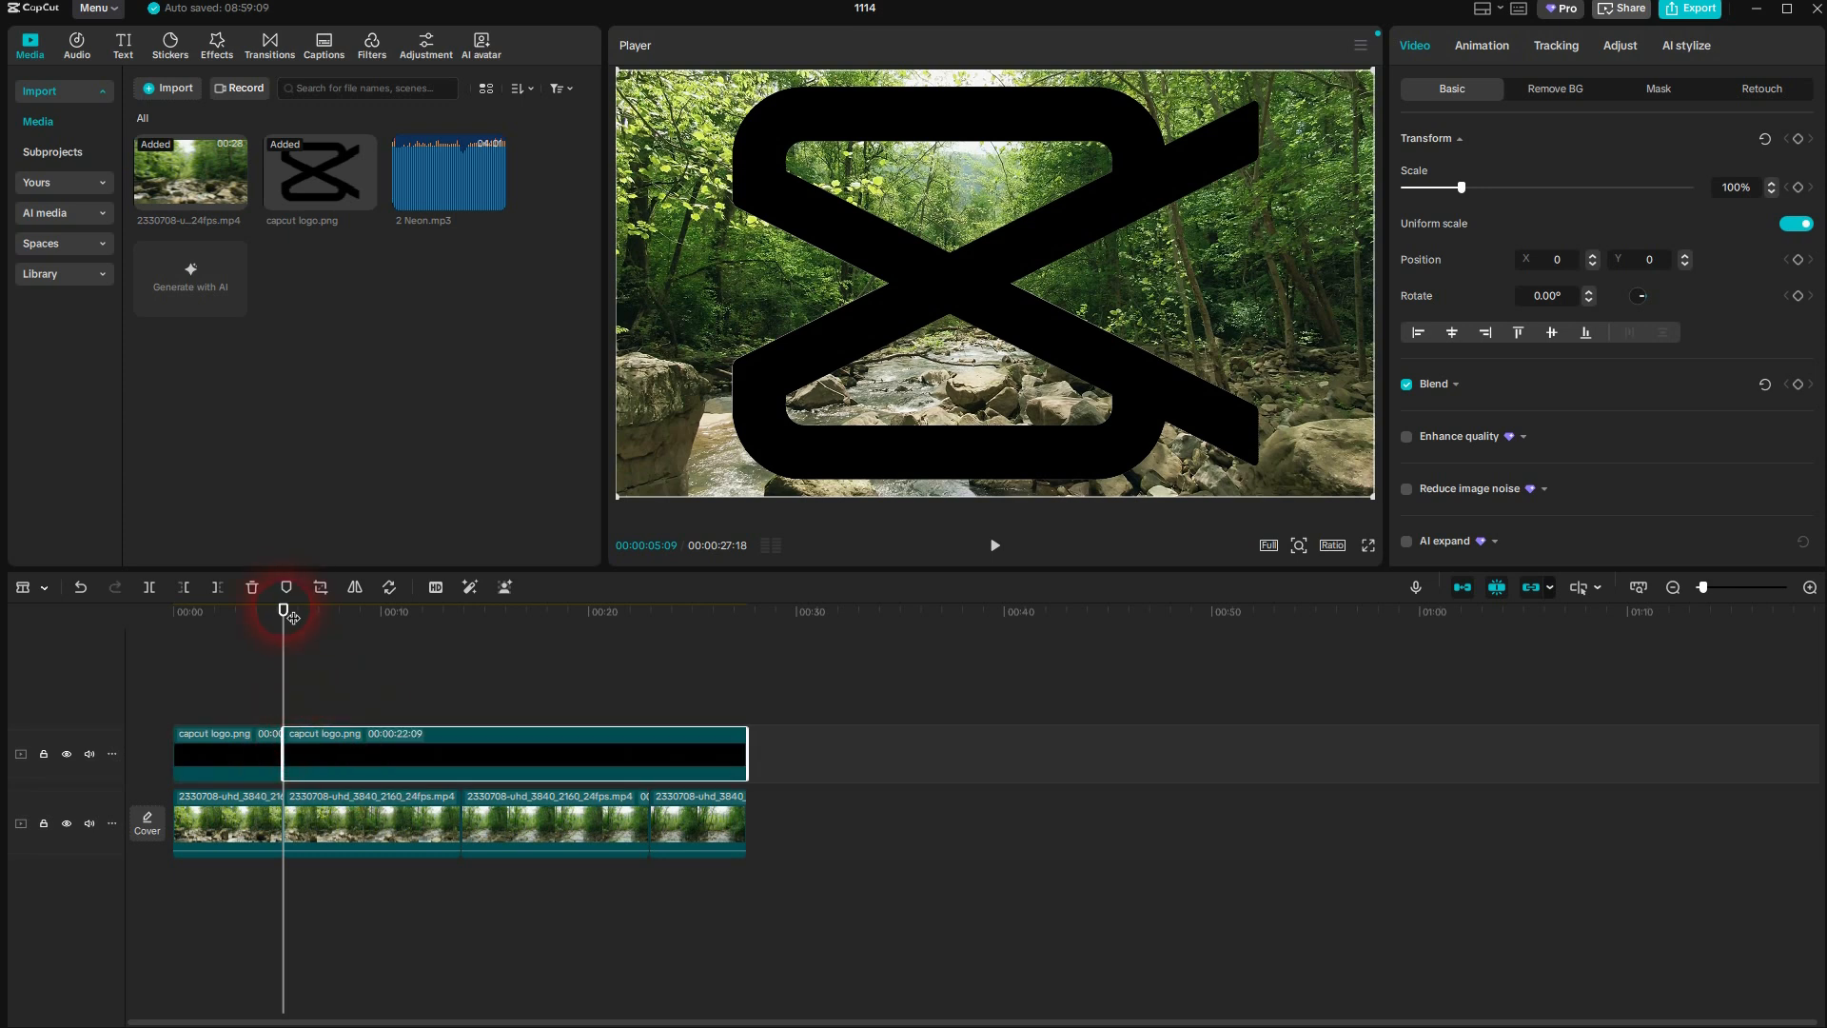
Split the longer capcut logo.png segment at 00:00:13:26, in line with the next cut in the video
left_click_drag(286, 609, 461, 632)
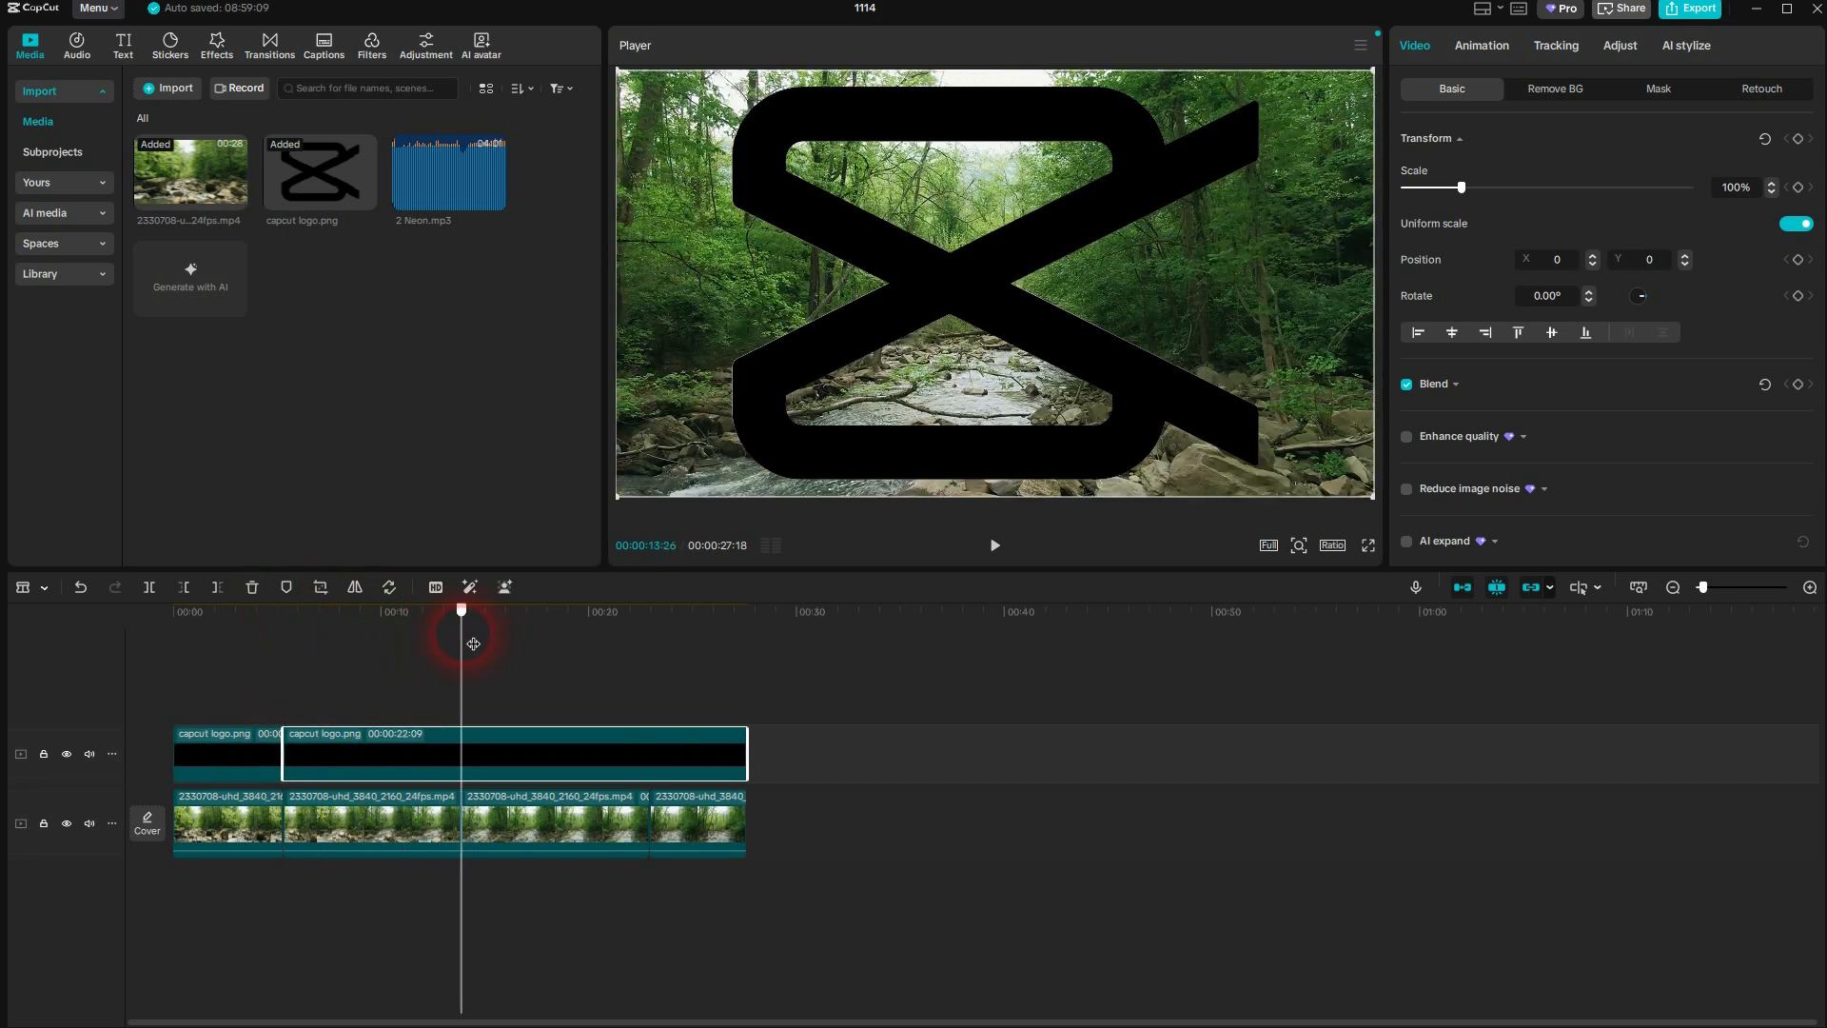
left_click(151, 586)
left_click(497, 767)
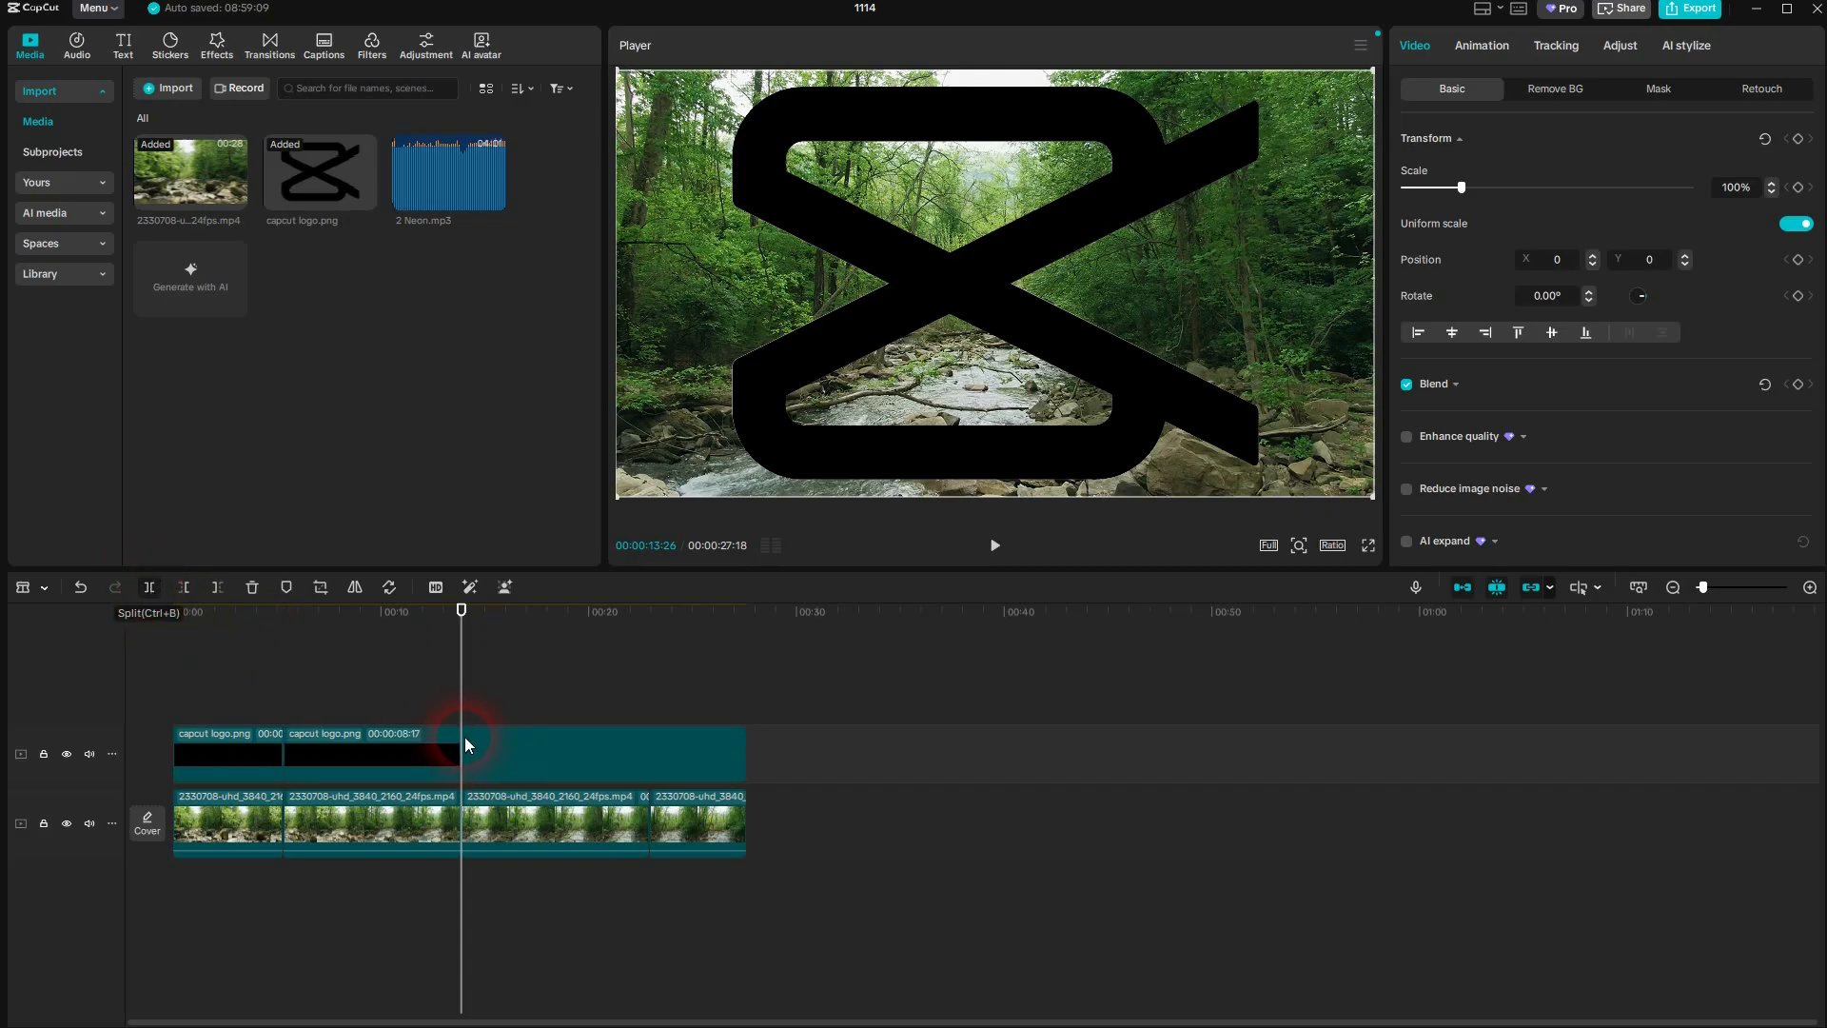
Return to the Select tool and delete the middle capcut logo.png segment
left_click(30, 597)
left_click(67, 615)
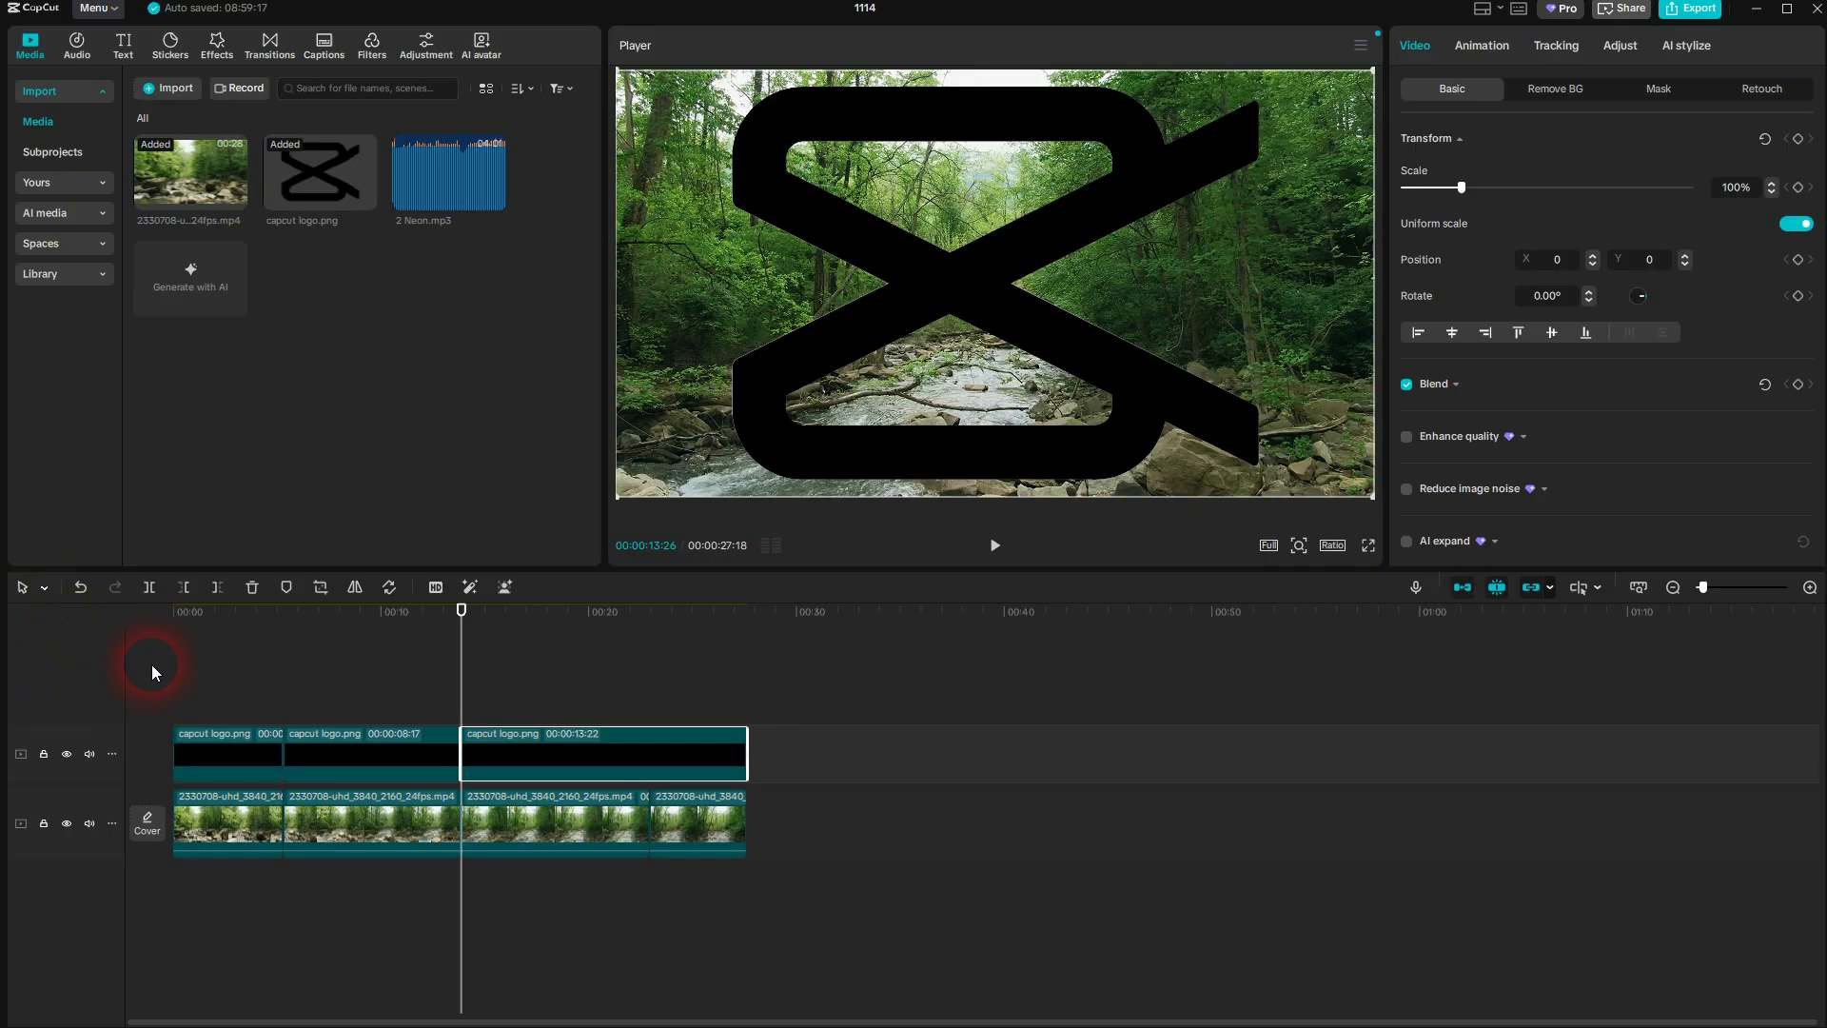
left_click(335, 746)
key("Delete")
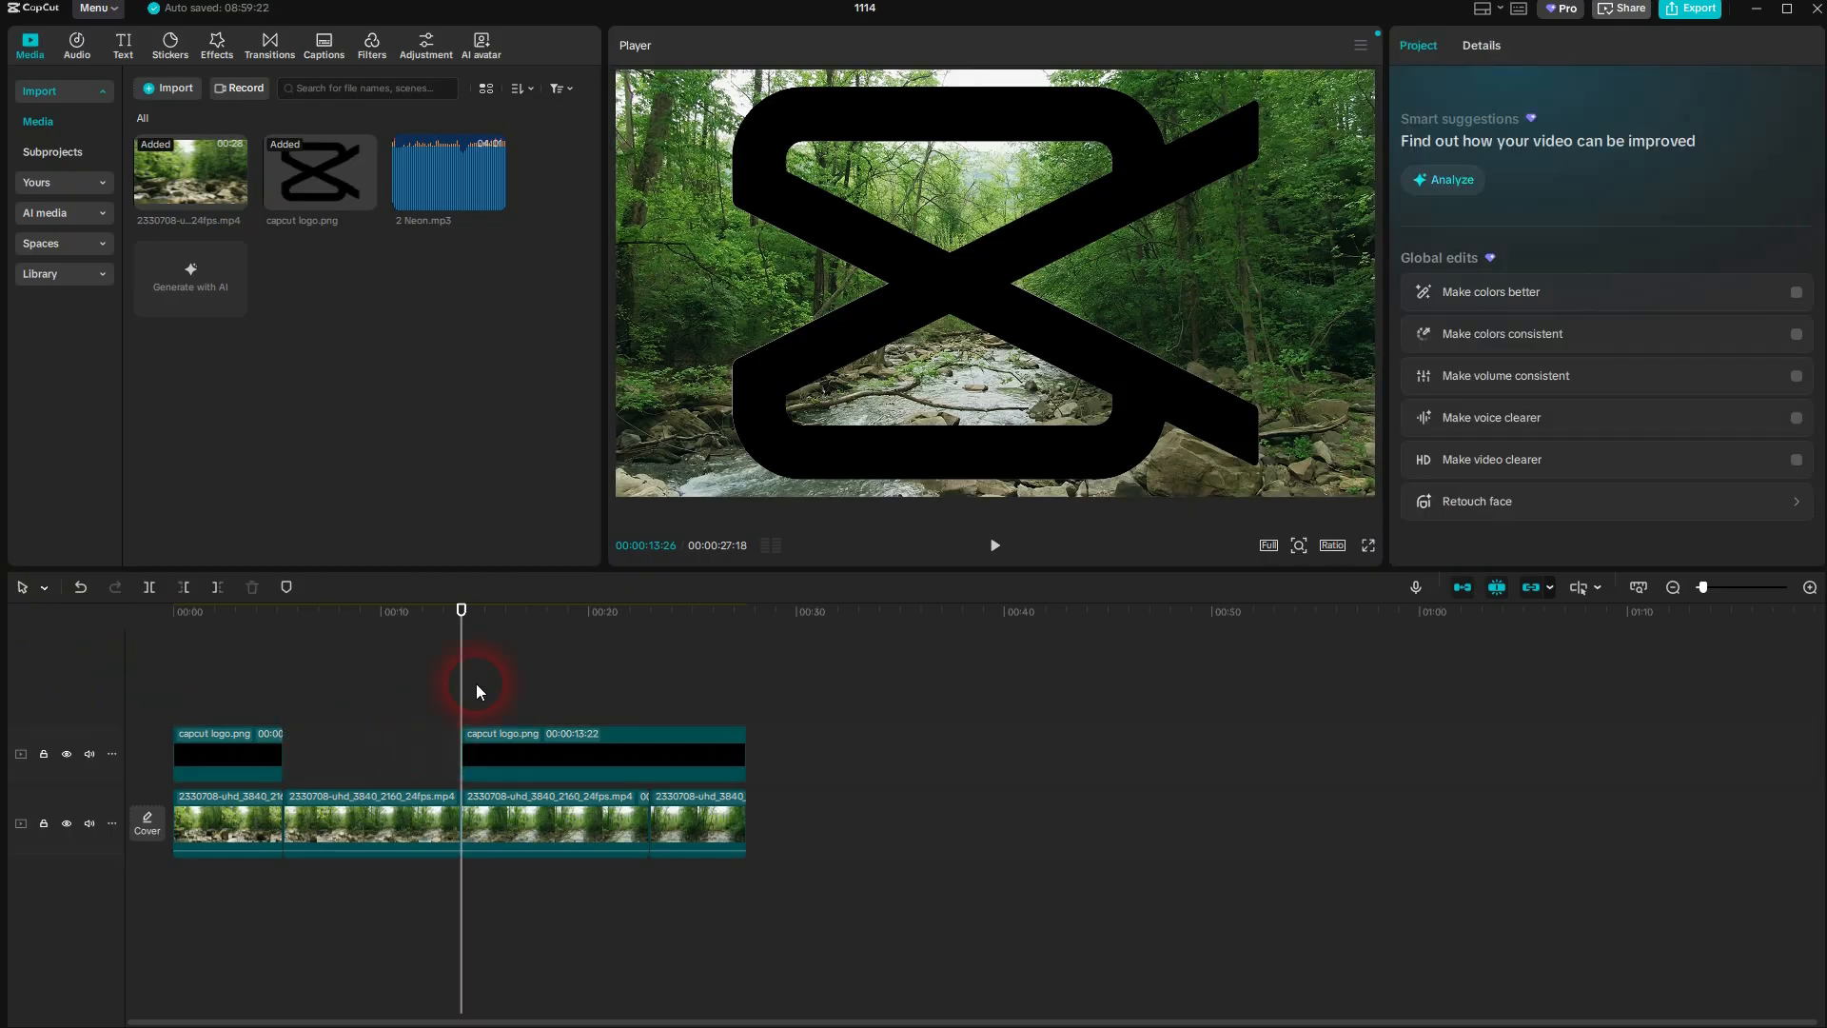
Split the last capcut logo.png segment at 00:00:22:28 and delete the piece after the cut
left_click_drag(463, 610, 651, 643)
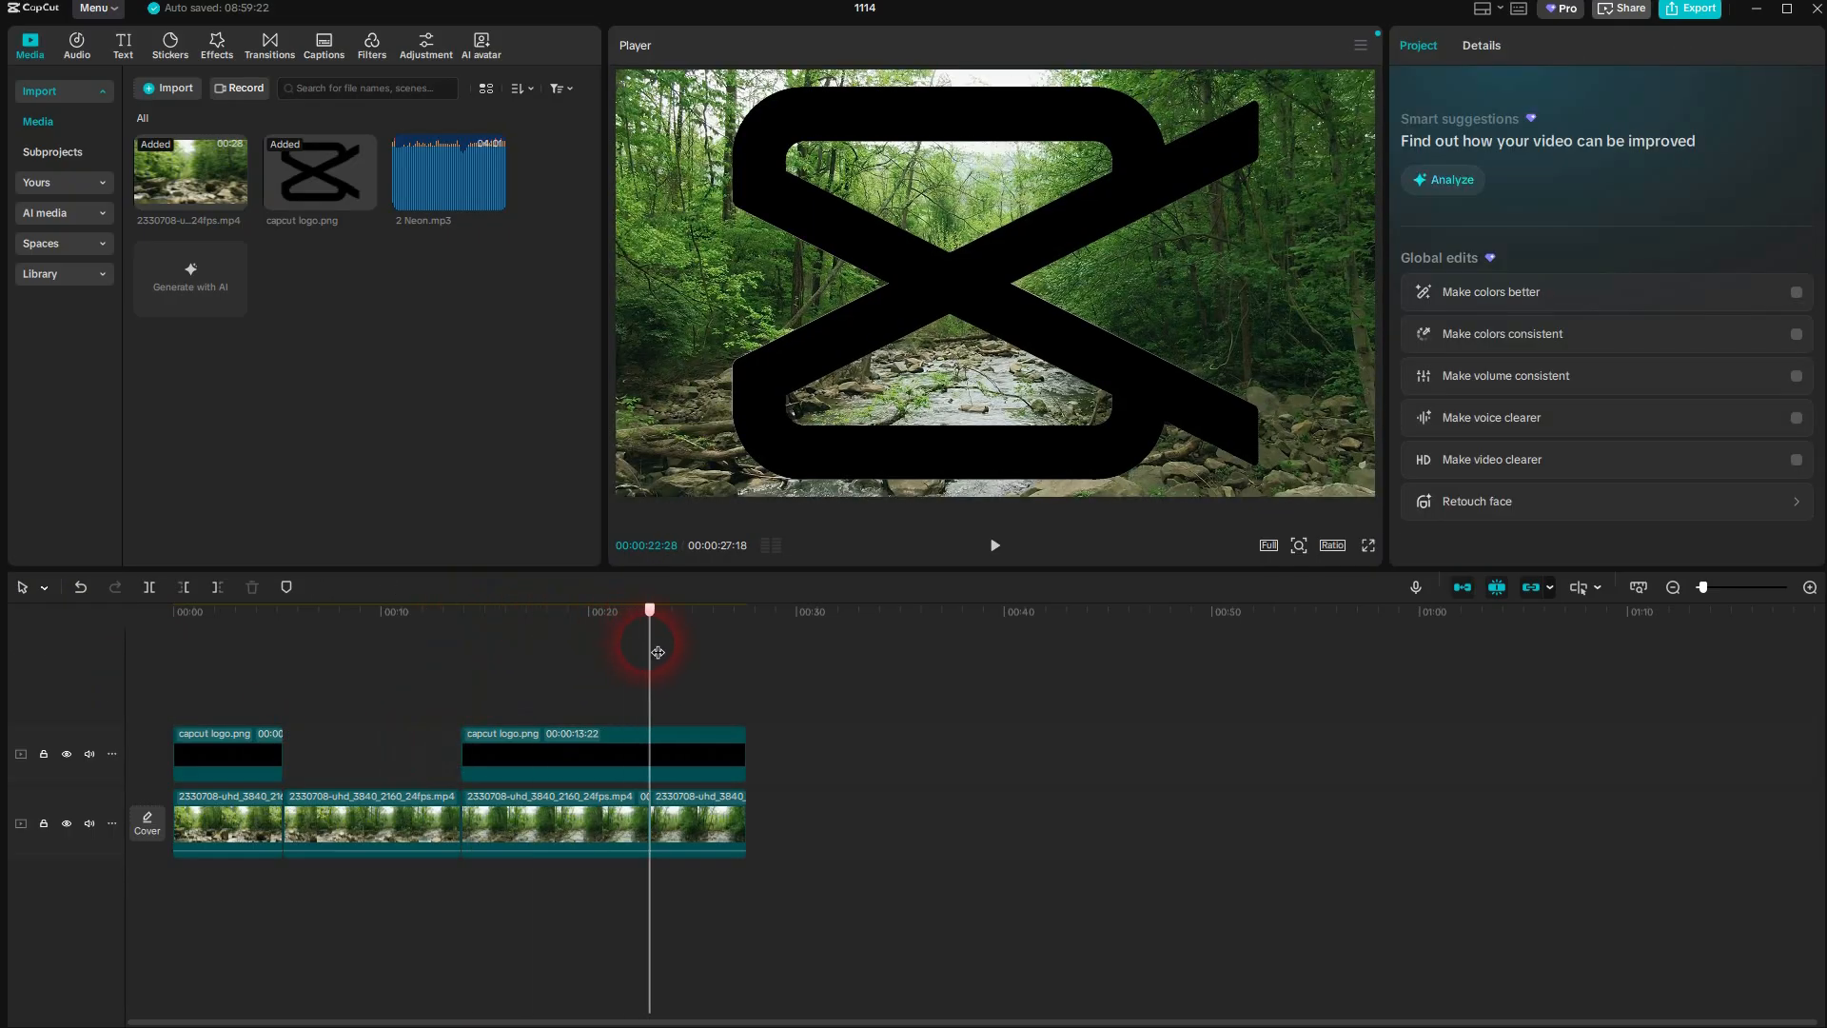
left_click(144, 589)
left_click(678, 817)
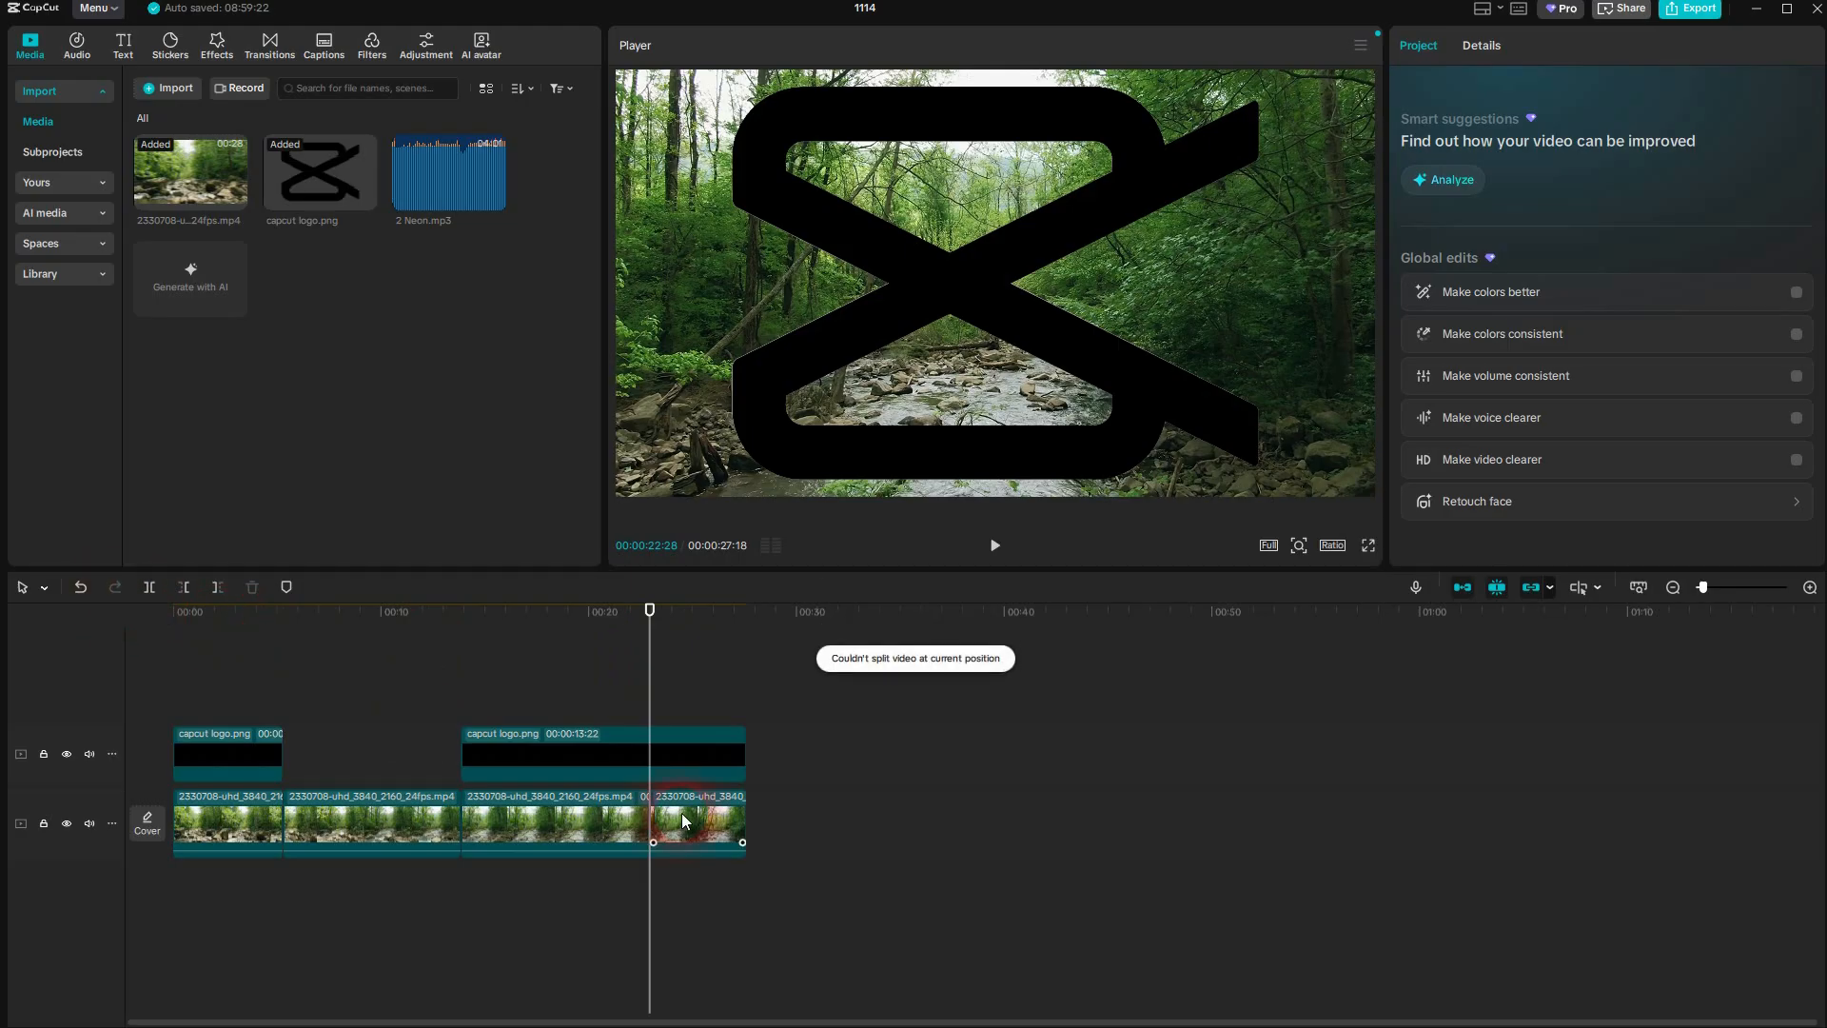
left_click(876, 685)
left_click(898, 685)
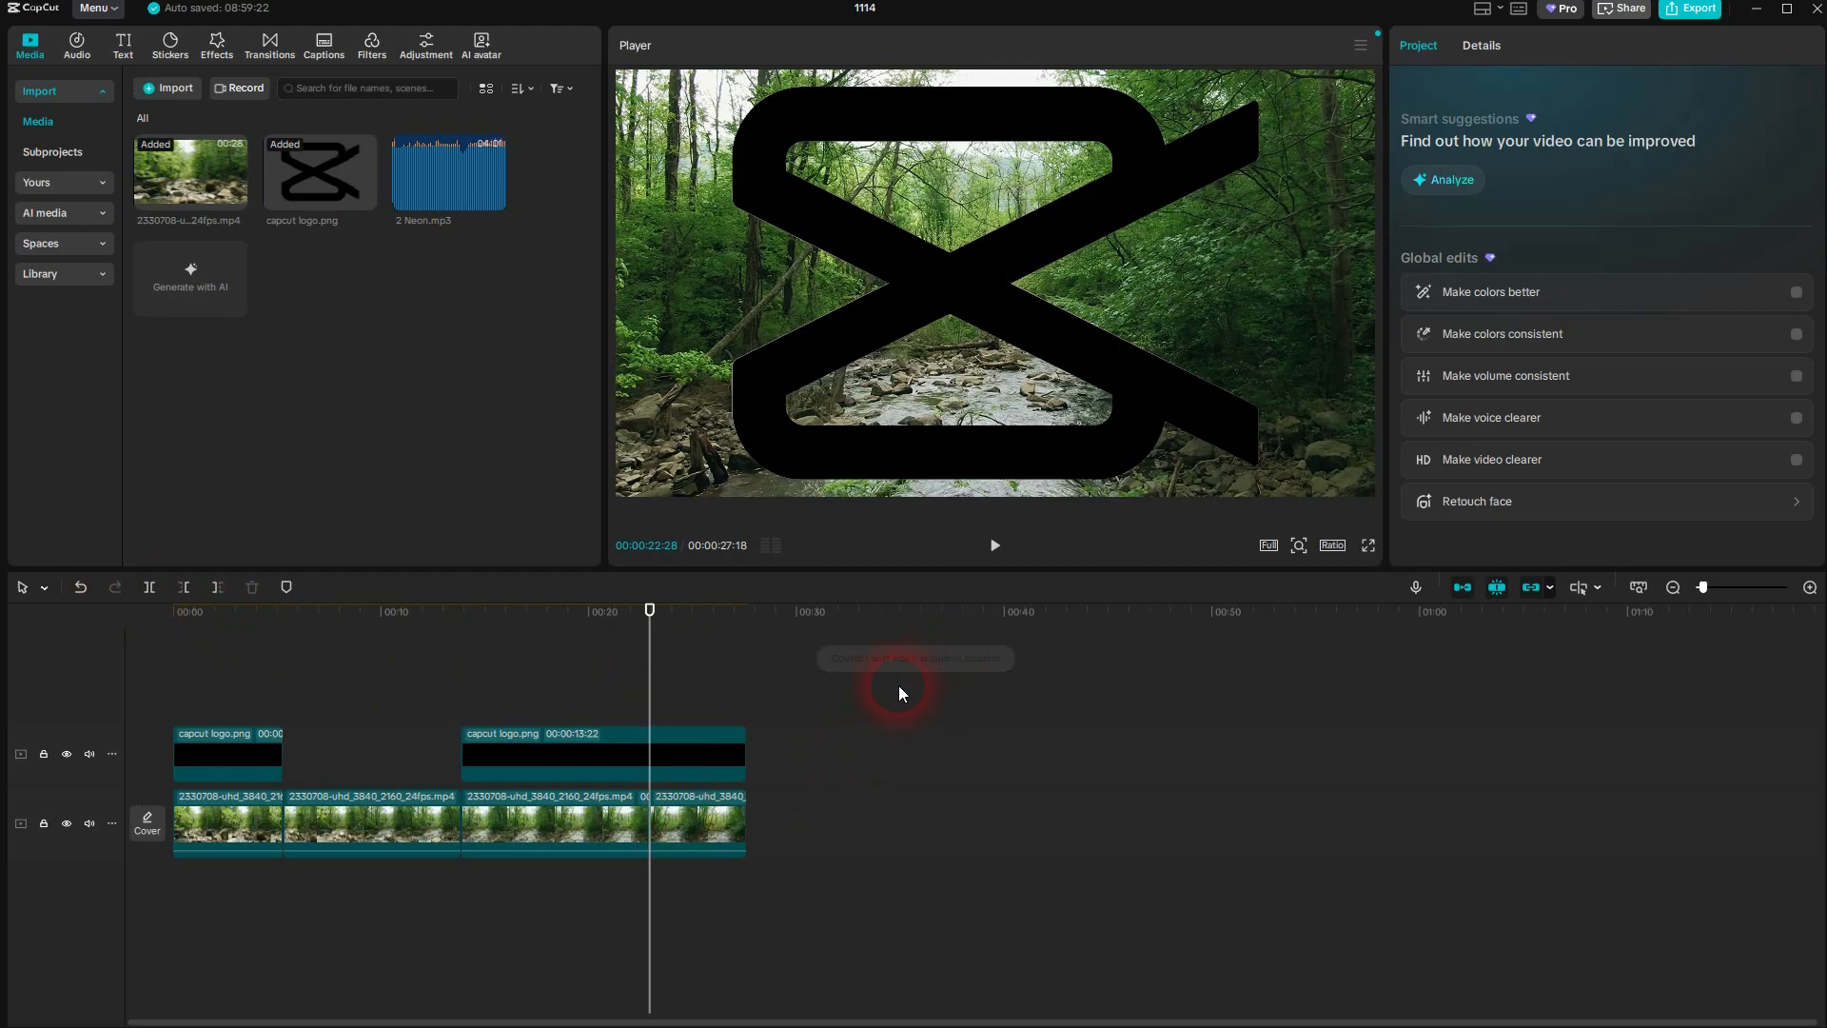
left_click(688, 750)
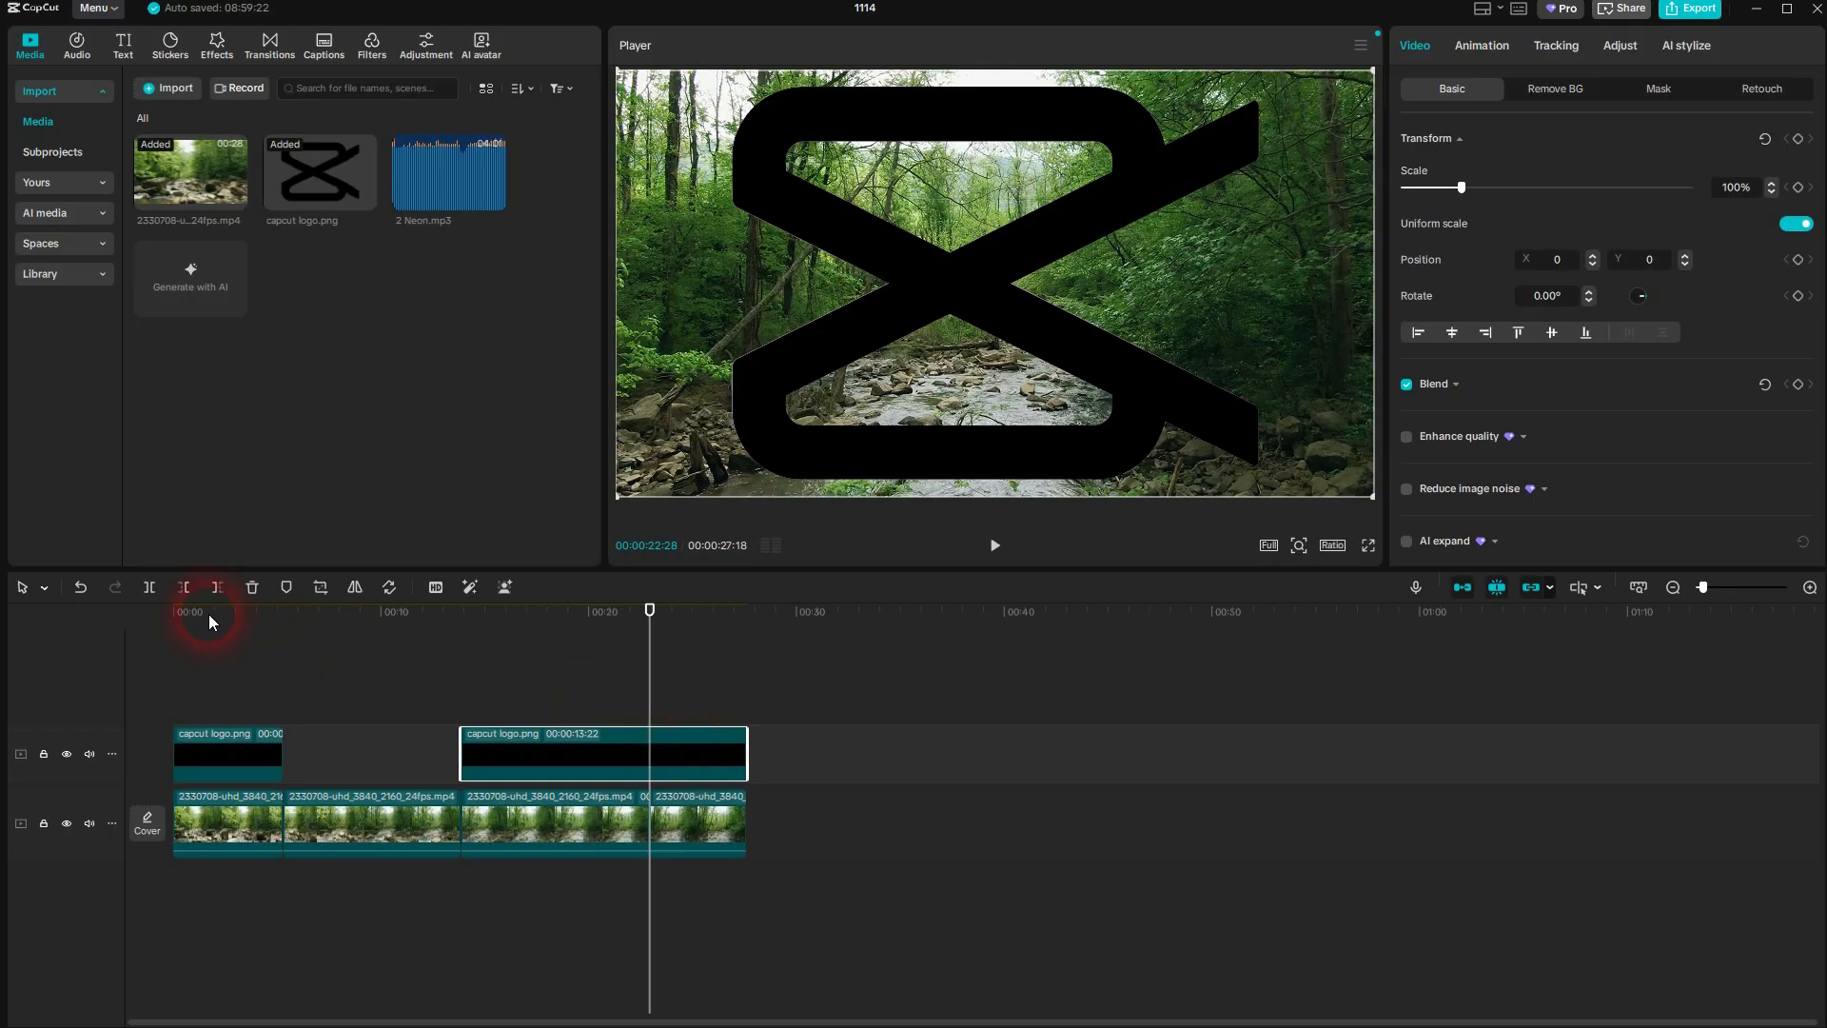
left_click(149, 587)
left_click(692, 766)
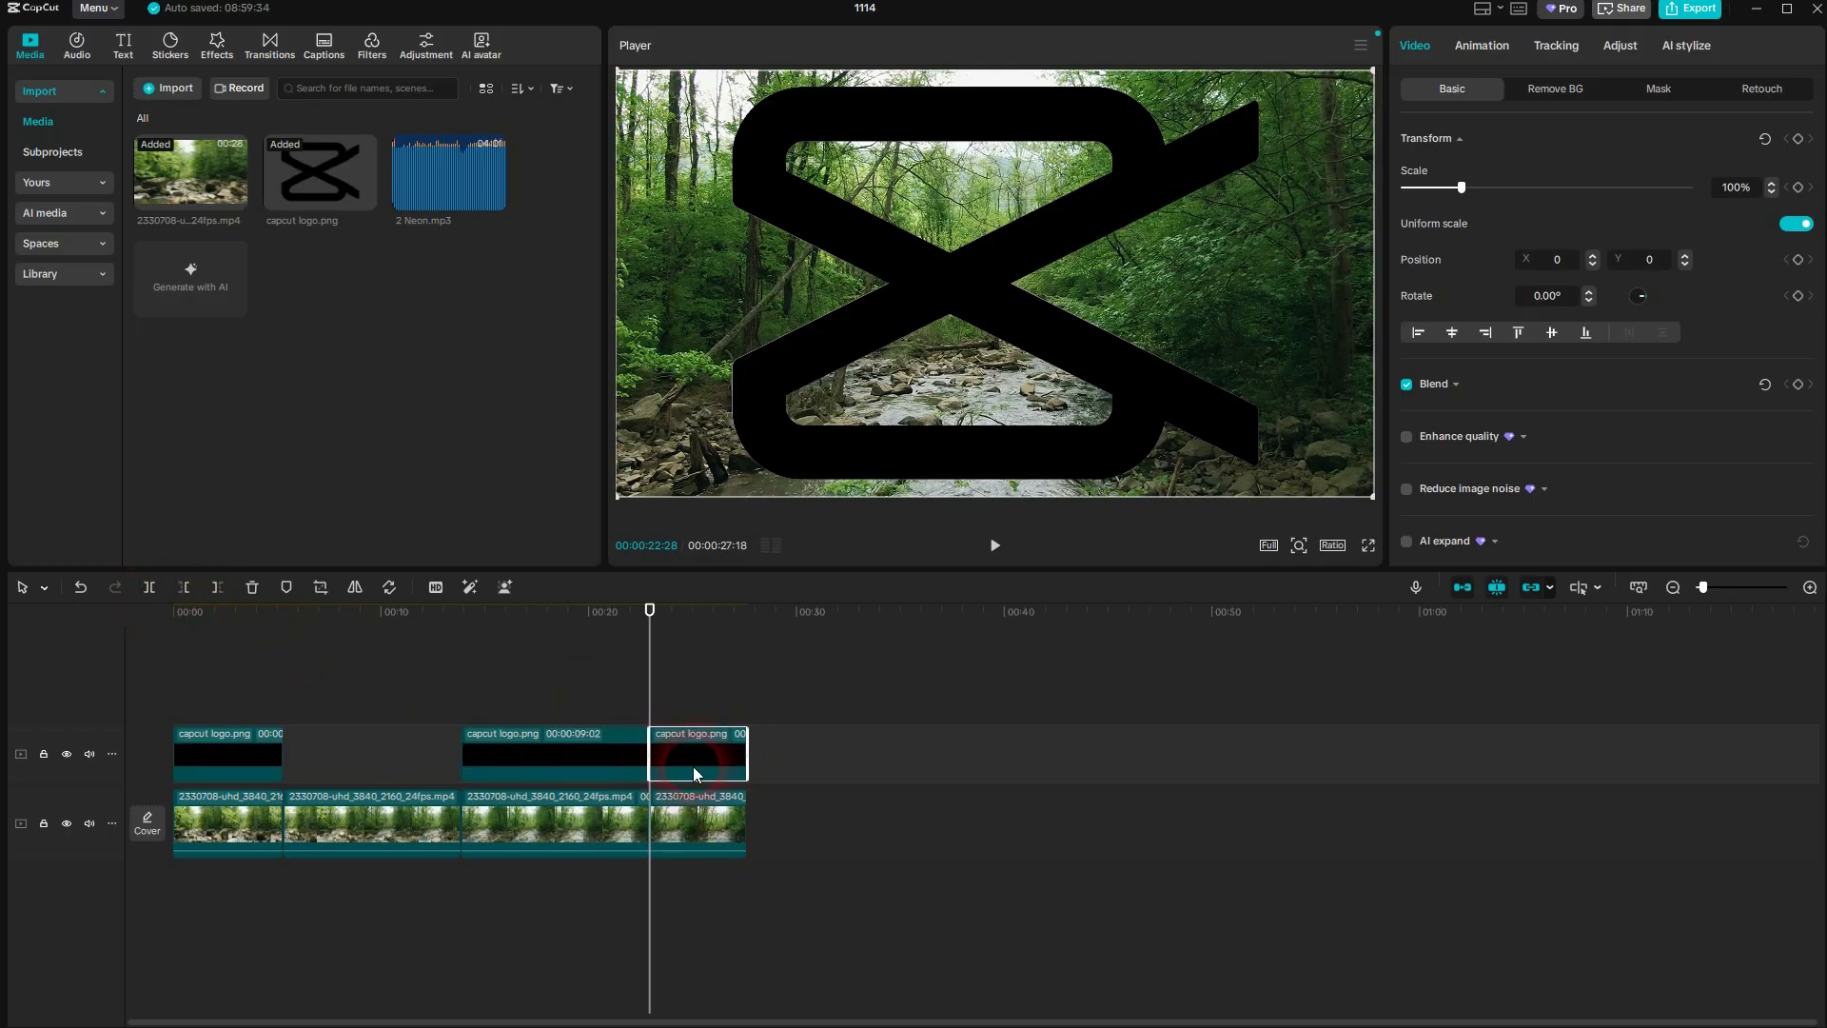
key("Delete")
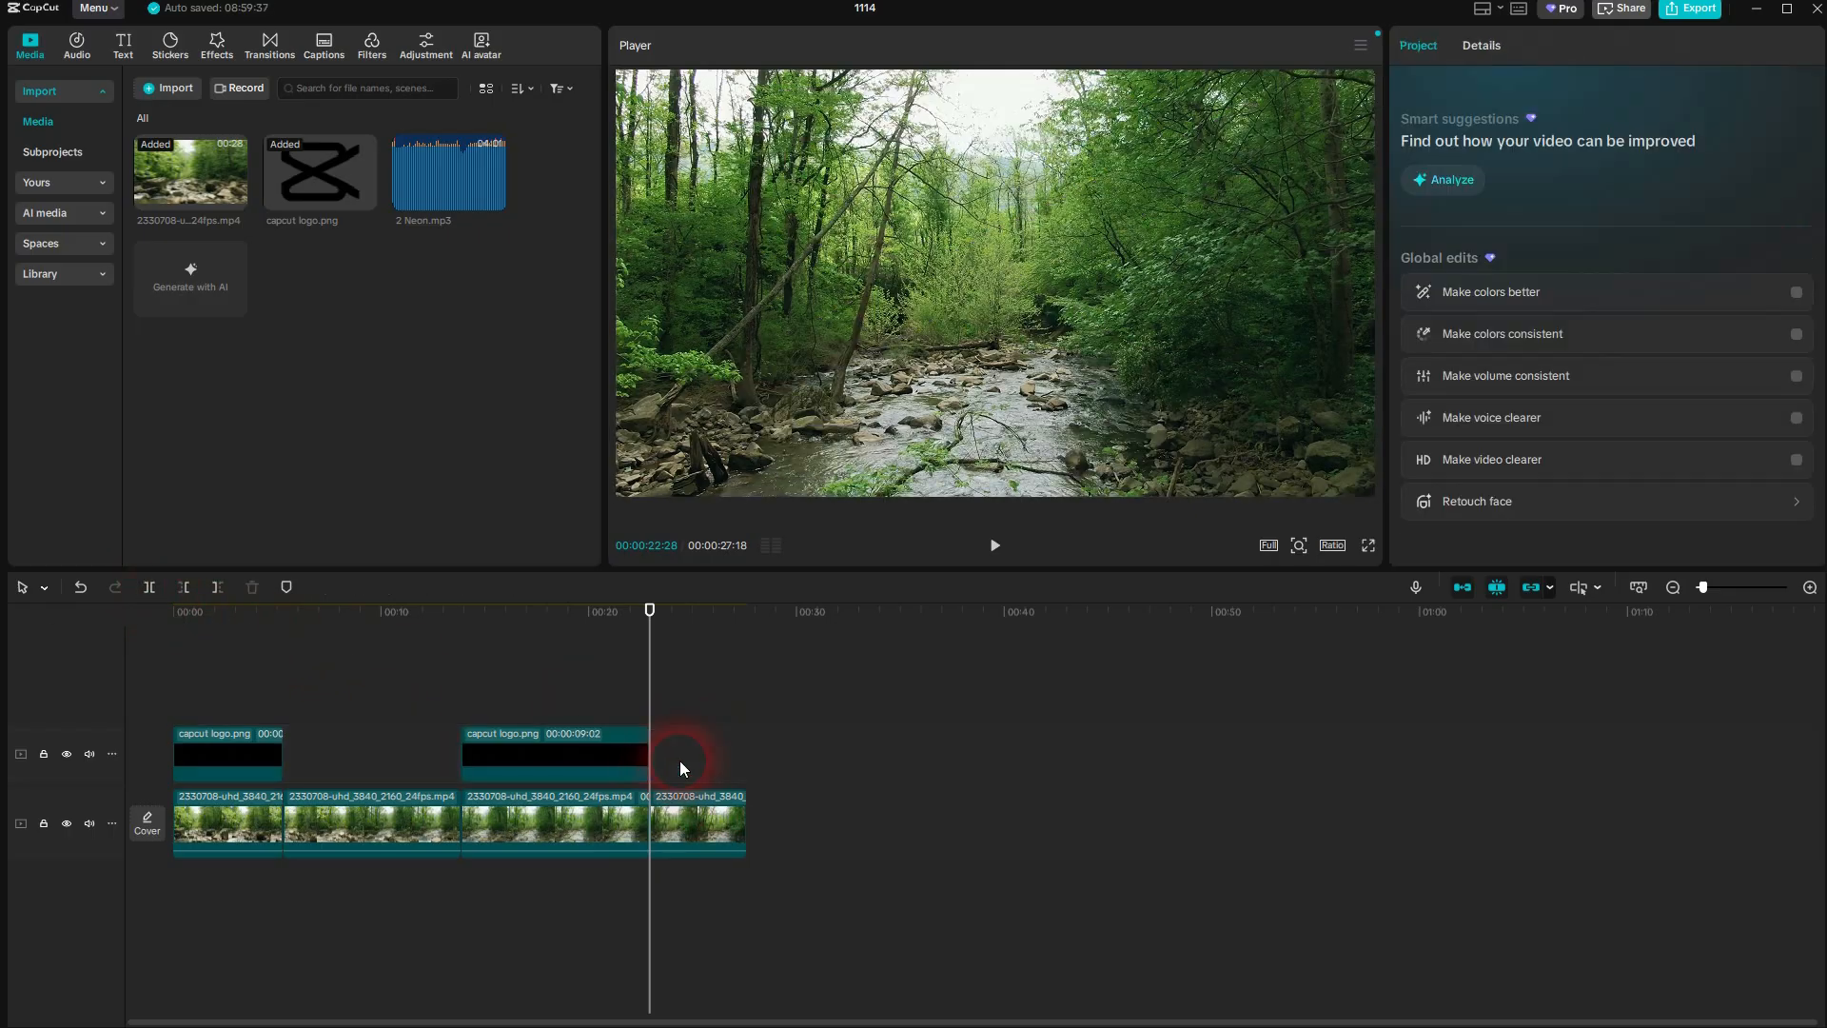
left_click(148, 588)
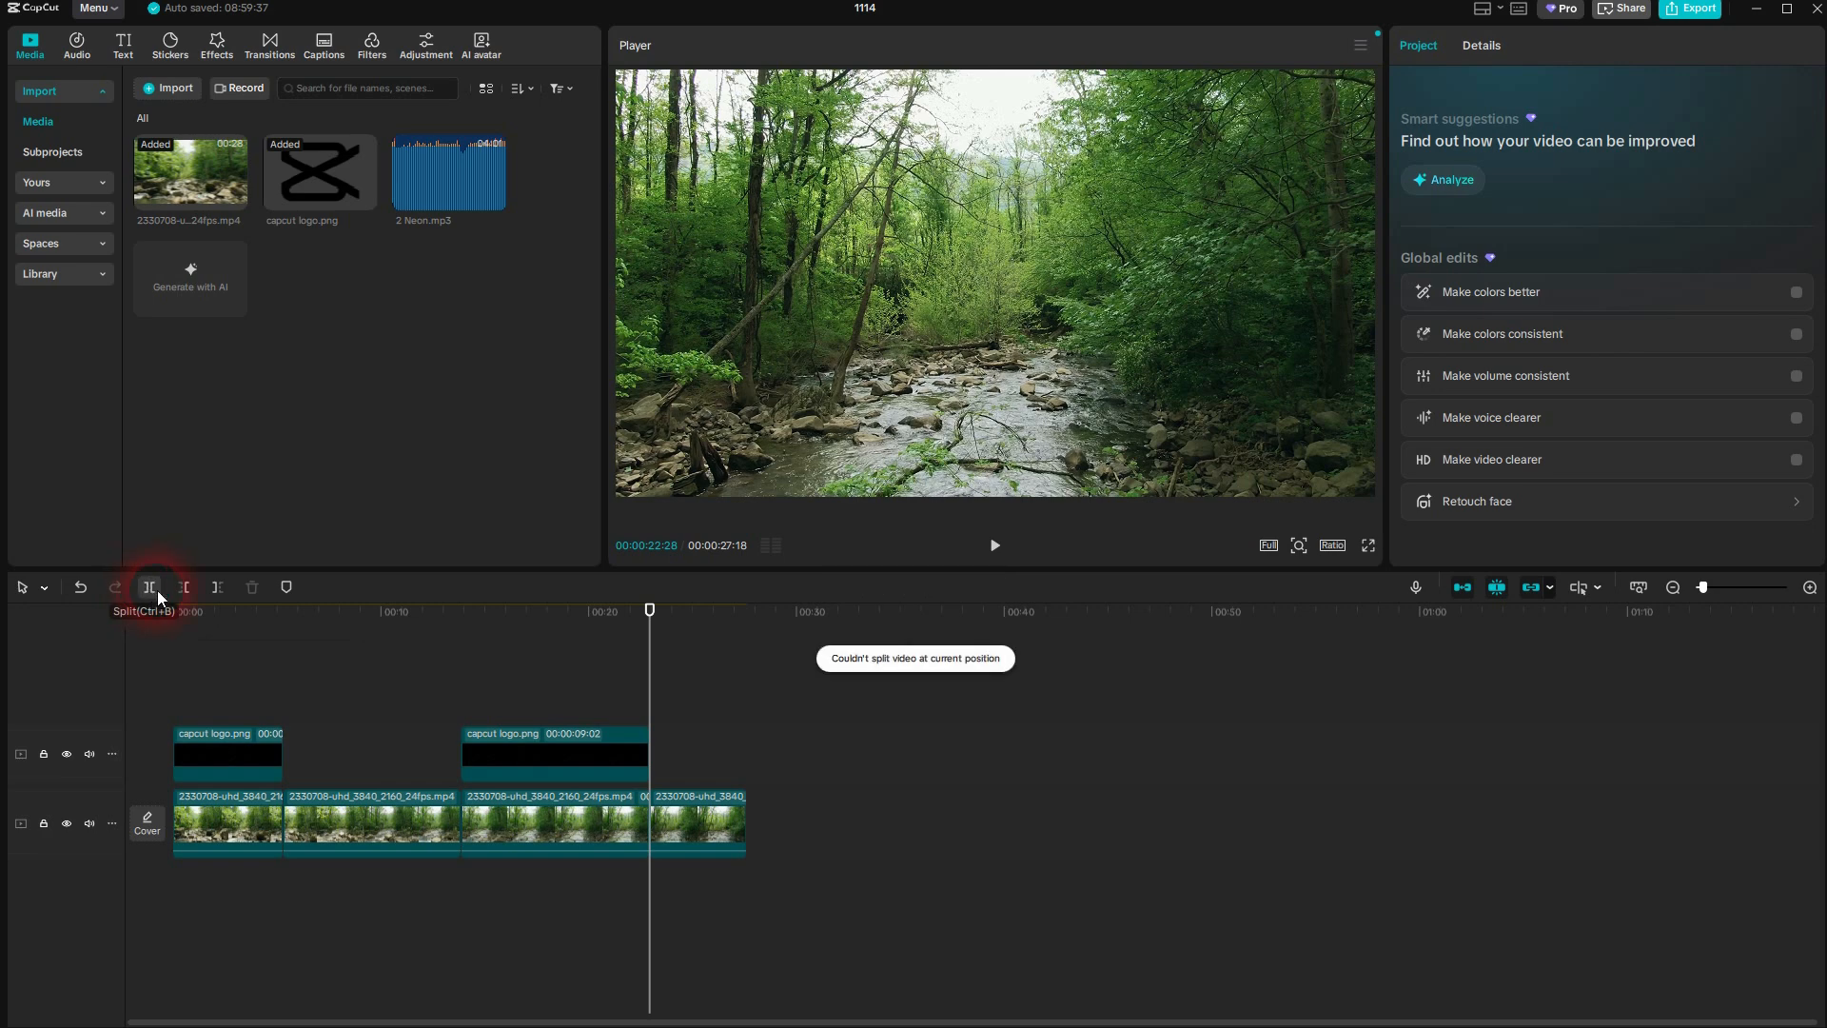
left_click(700, 738)
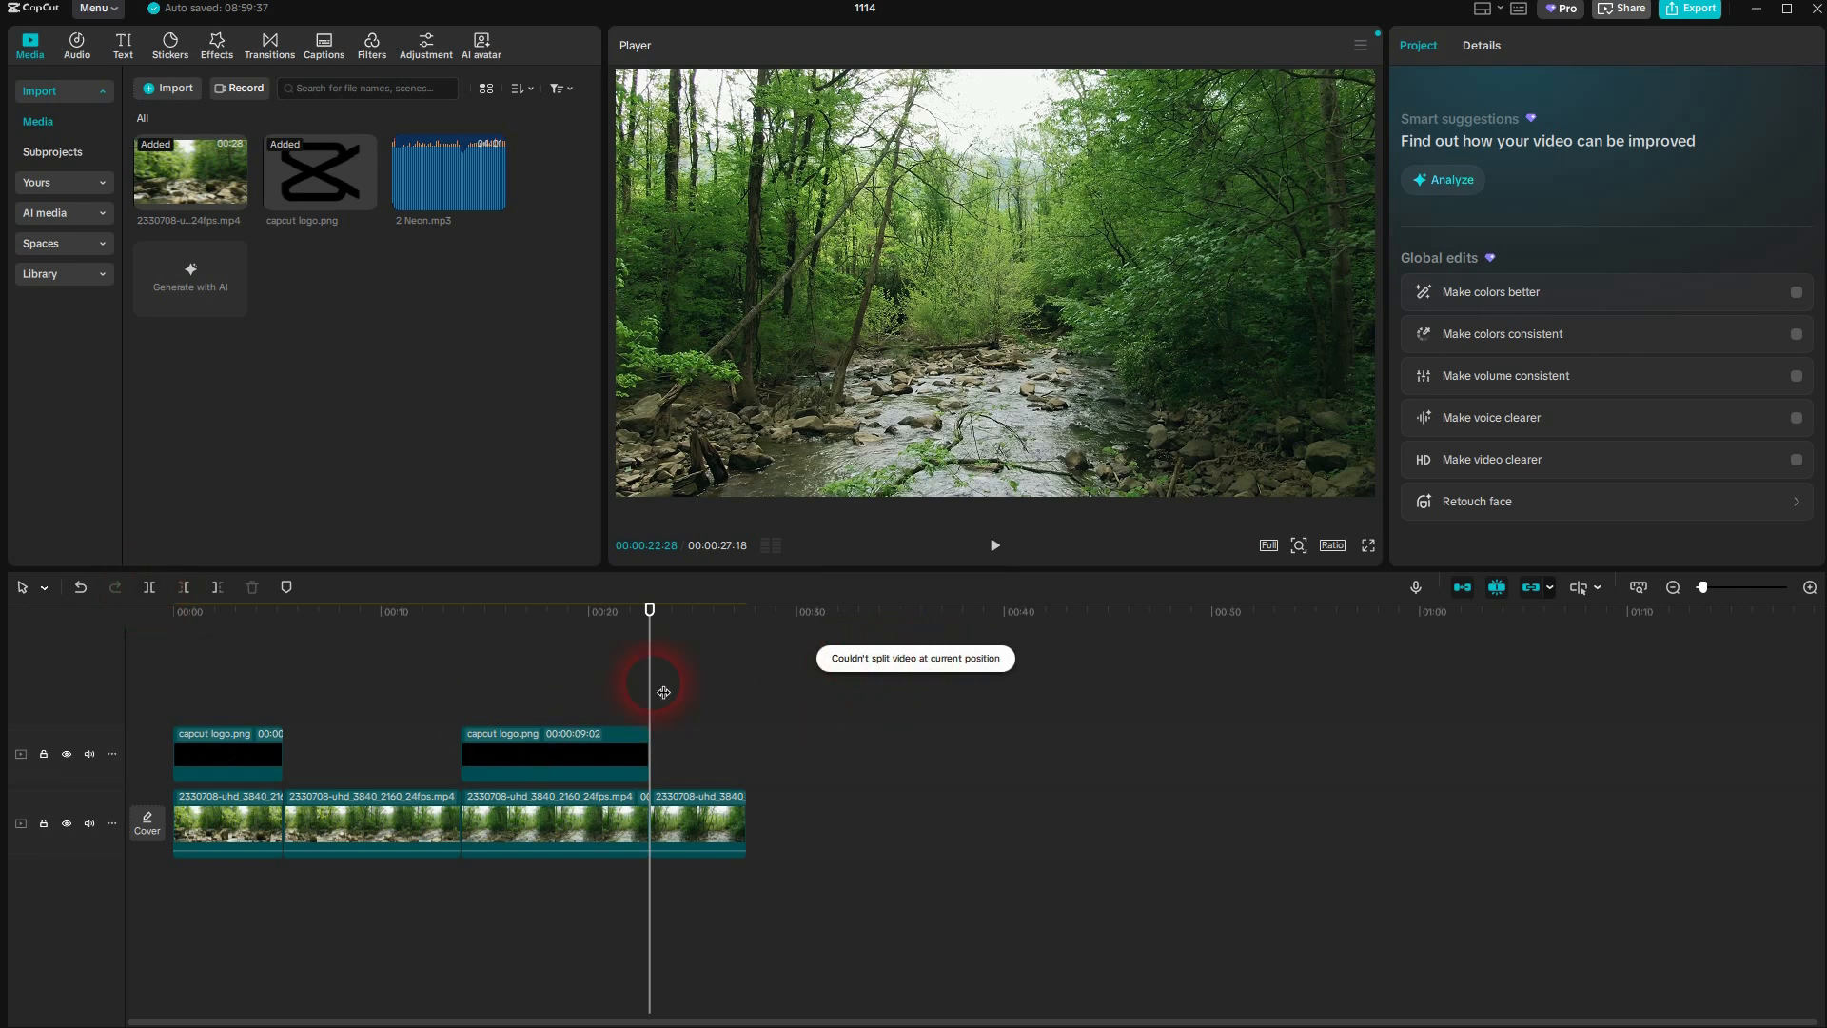
Play the timeline from the start, then scrub through the logo gaps to 00:00:25:00
left_click_drag(650, 614, 41, 673)
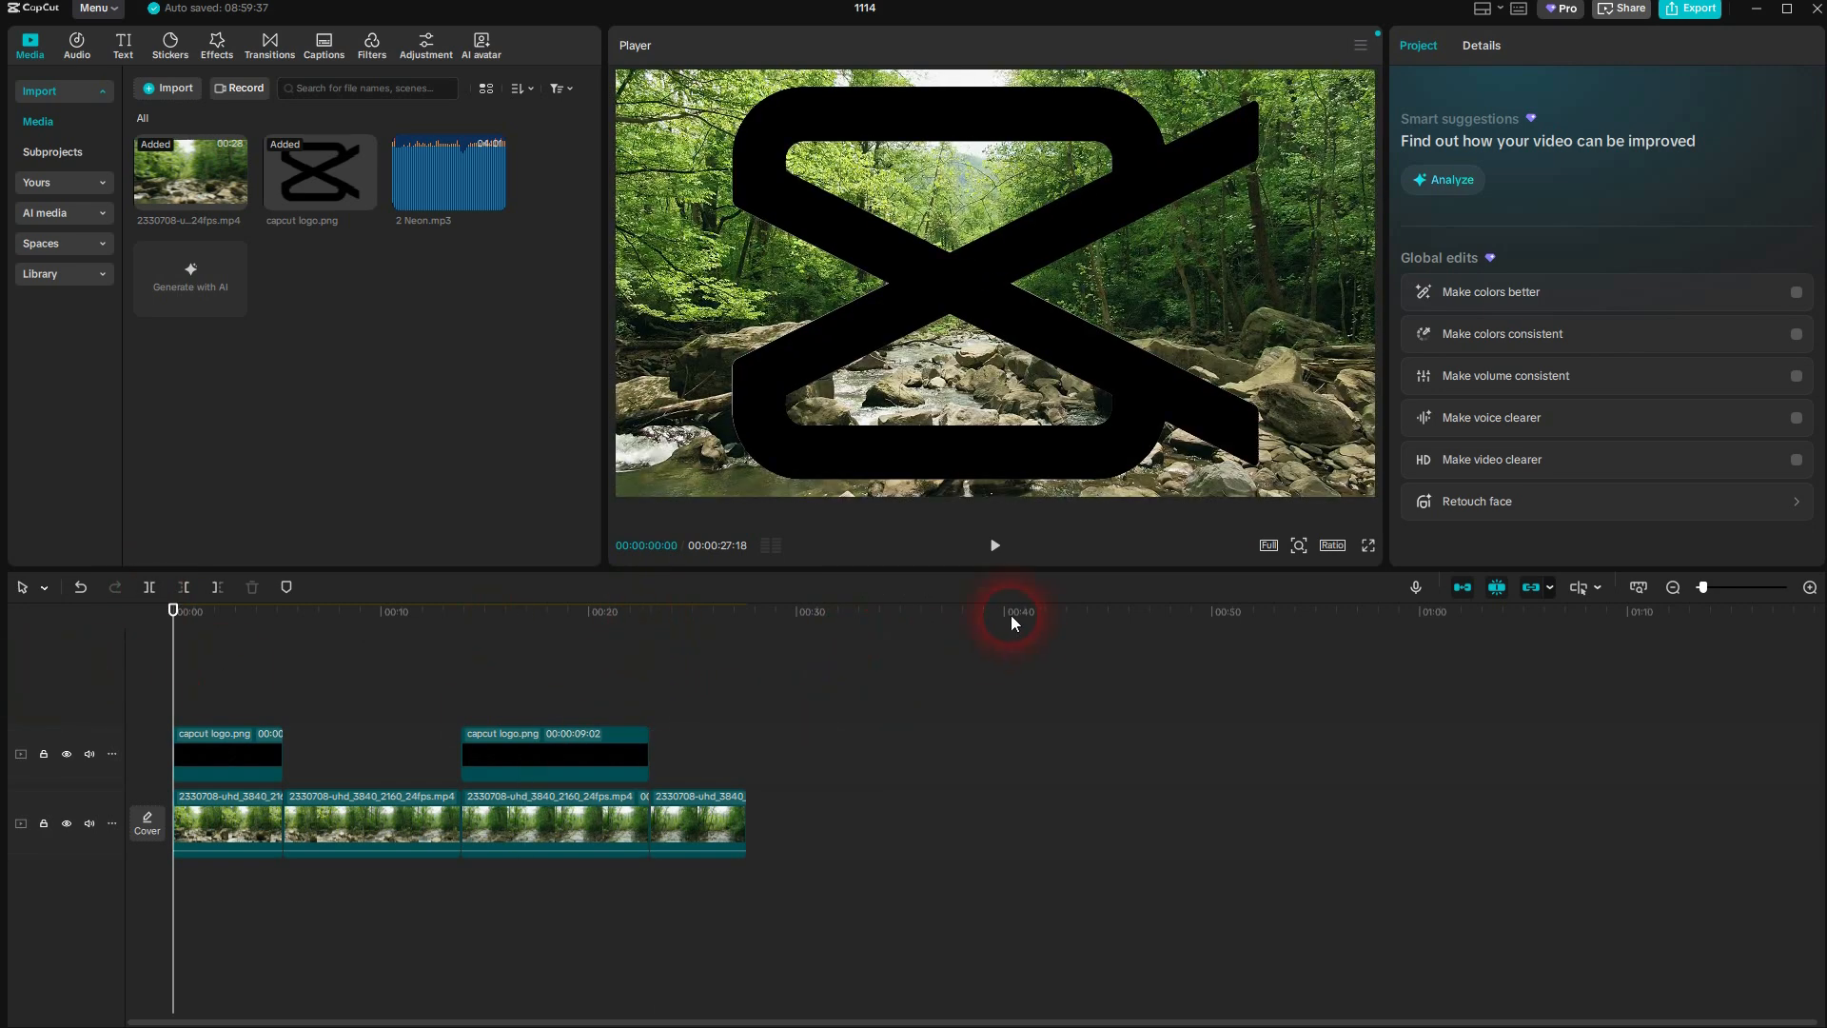
left_click(993, 547)
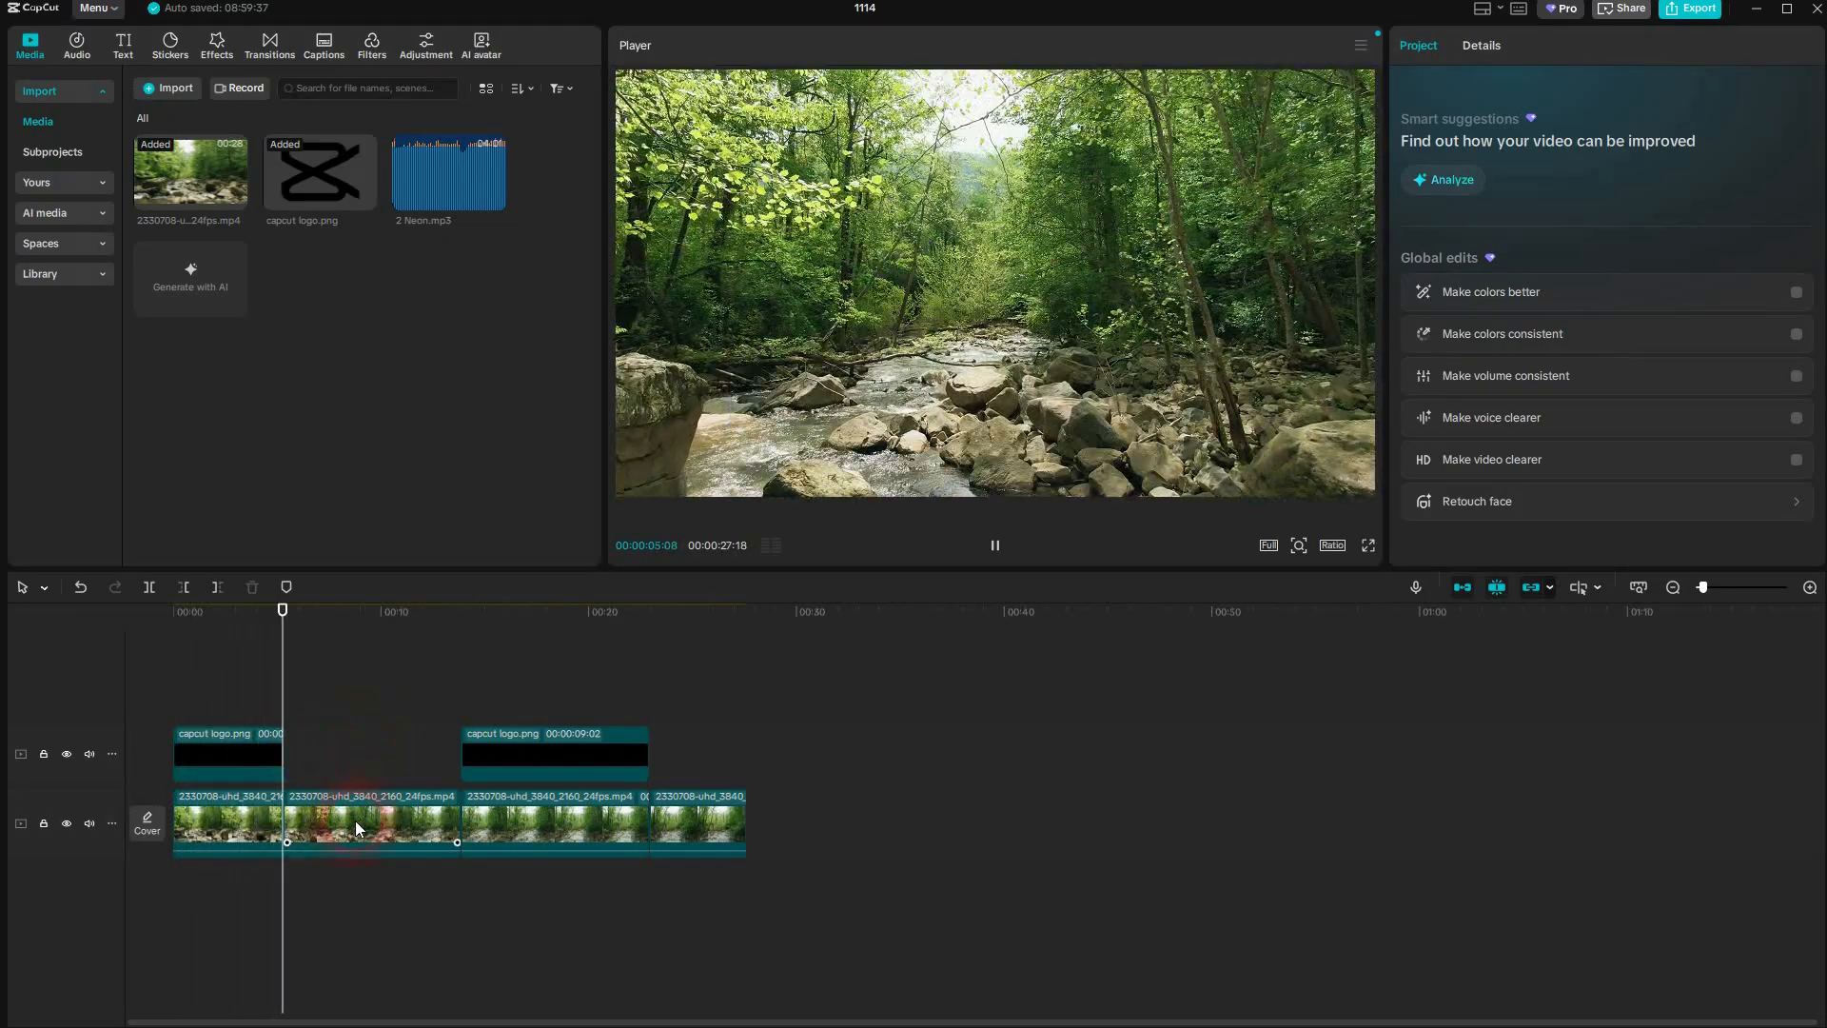
left_click_drag(294, 611, 709, 710)
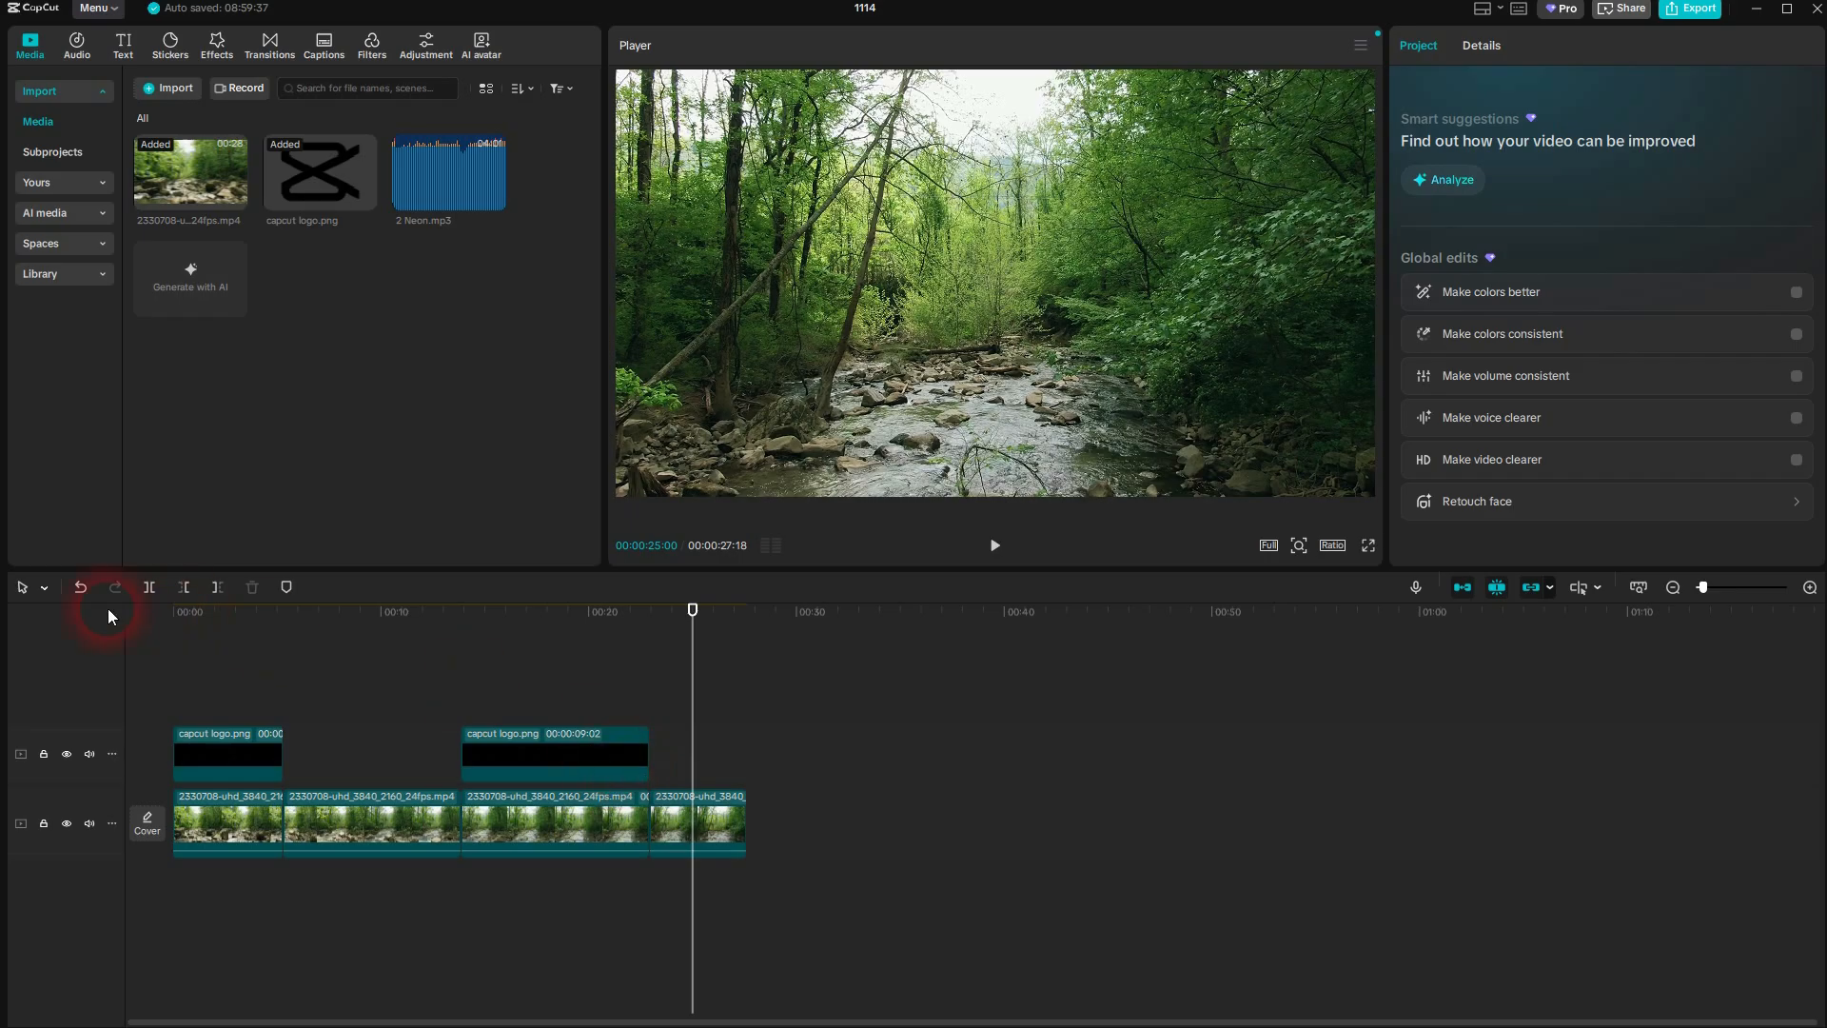
left_click(40, 587)
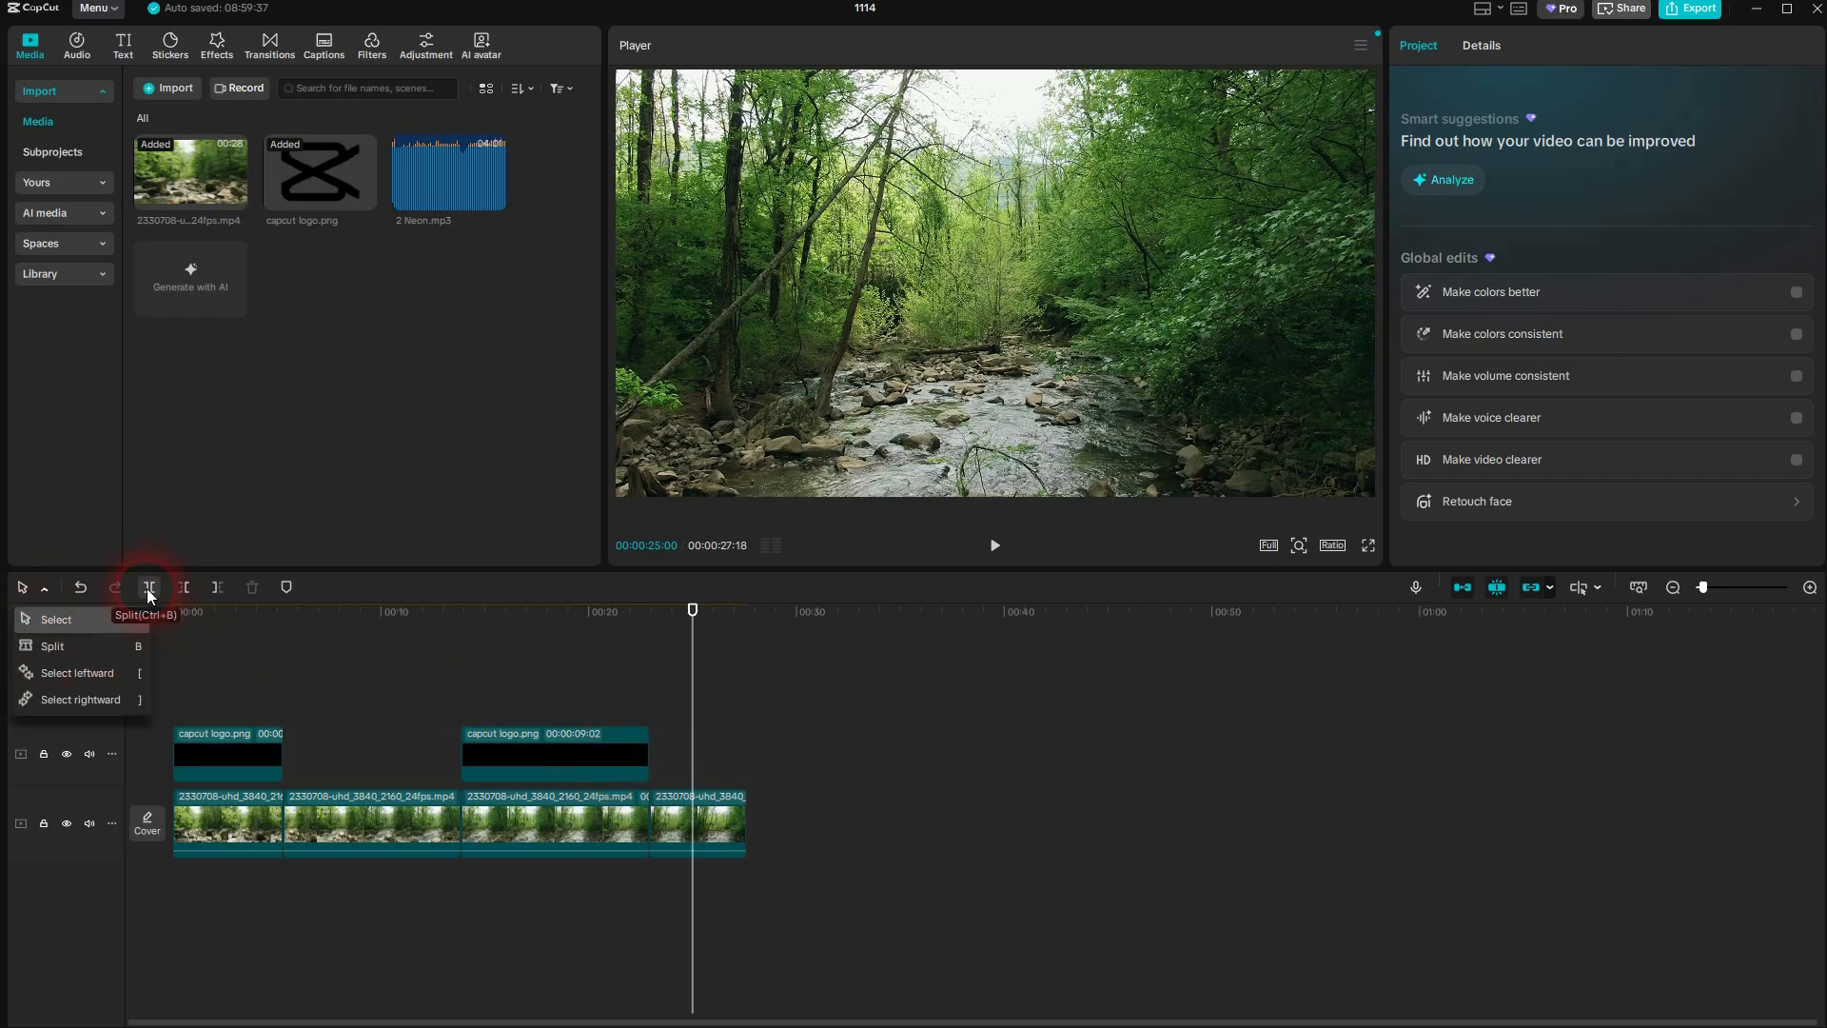
Add 2 Neon.mp3 to an audio track below the video and move it to the start of the timeline
left_click(494, 199)
left_click(887, 883)
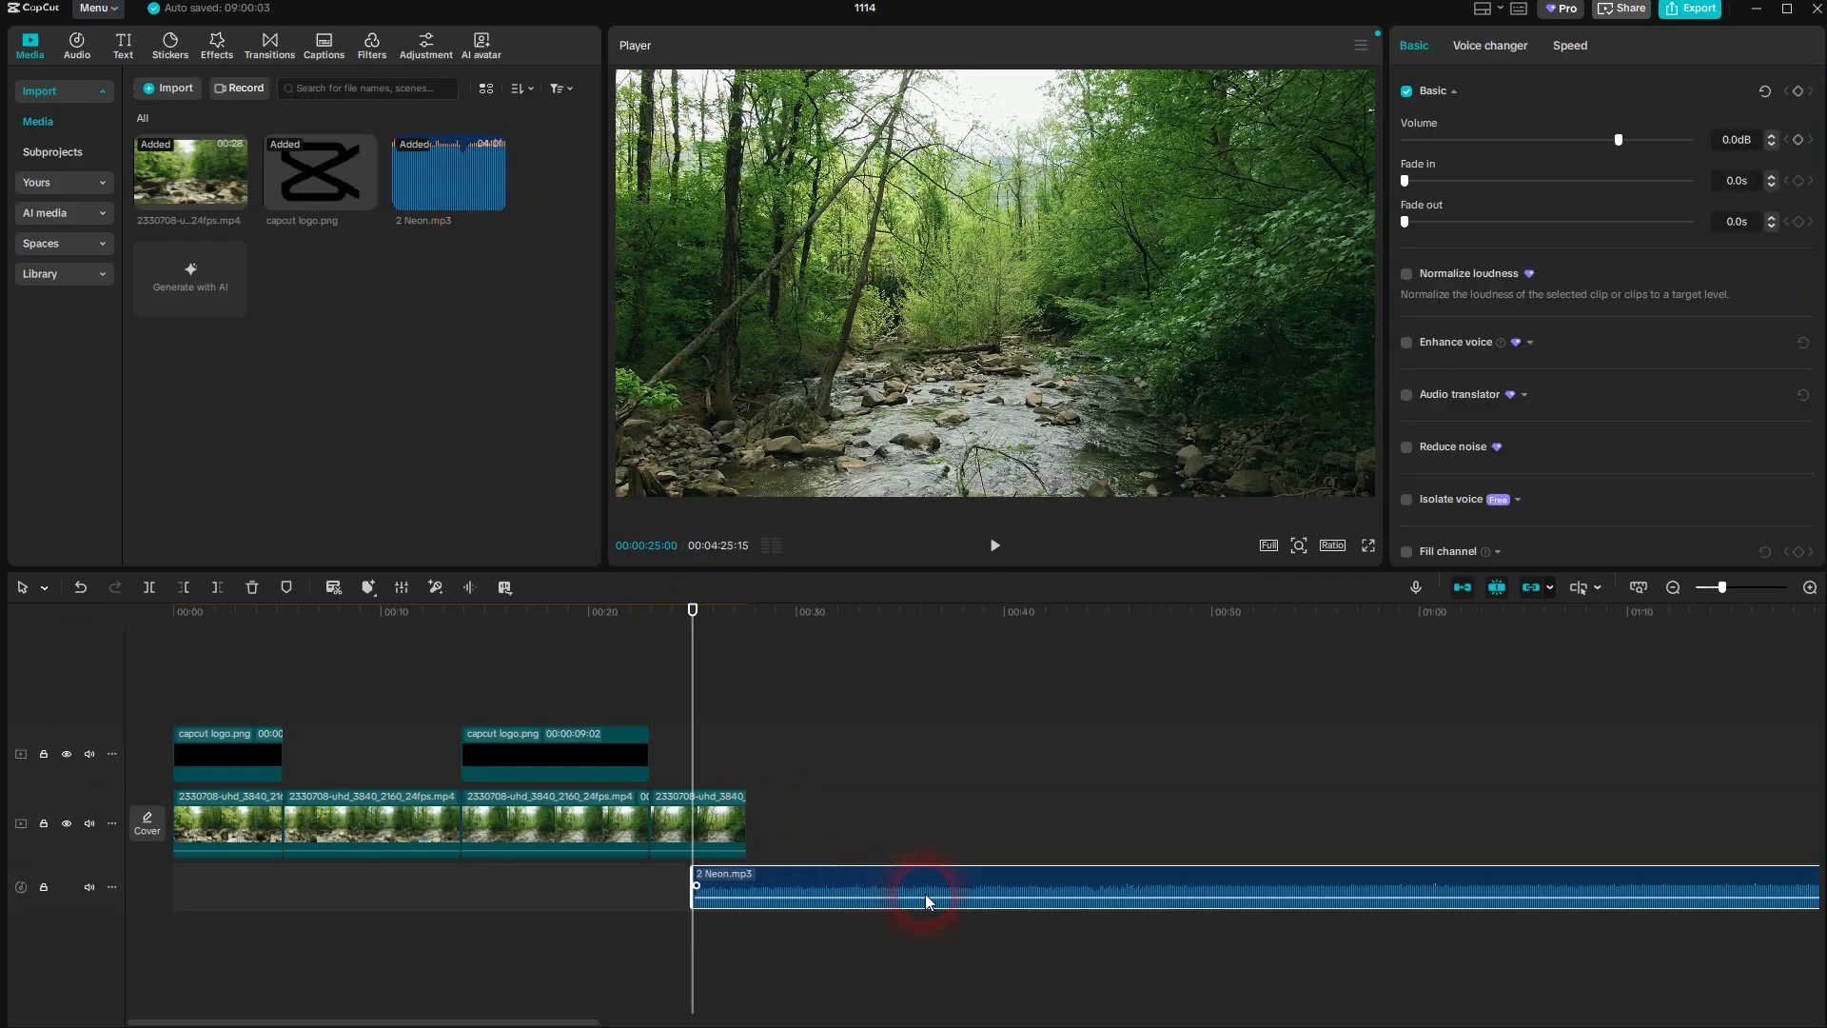
left_click_drag(924, 894, 335, 897)
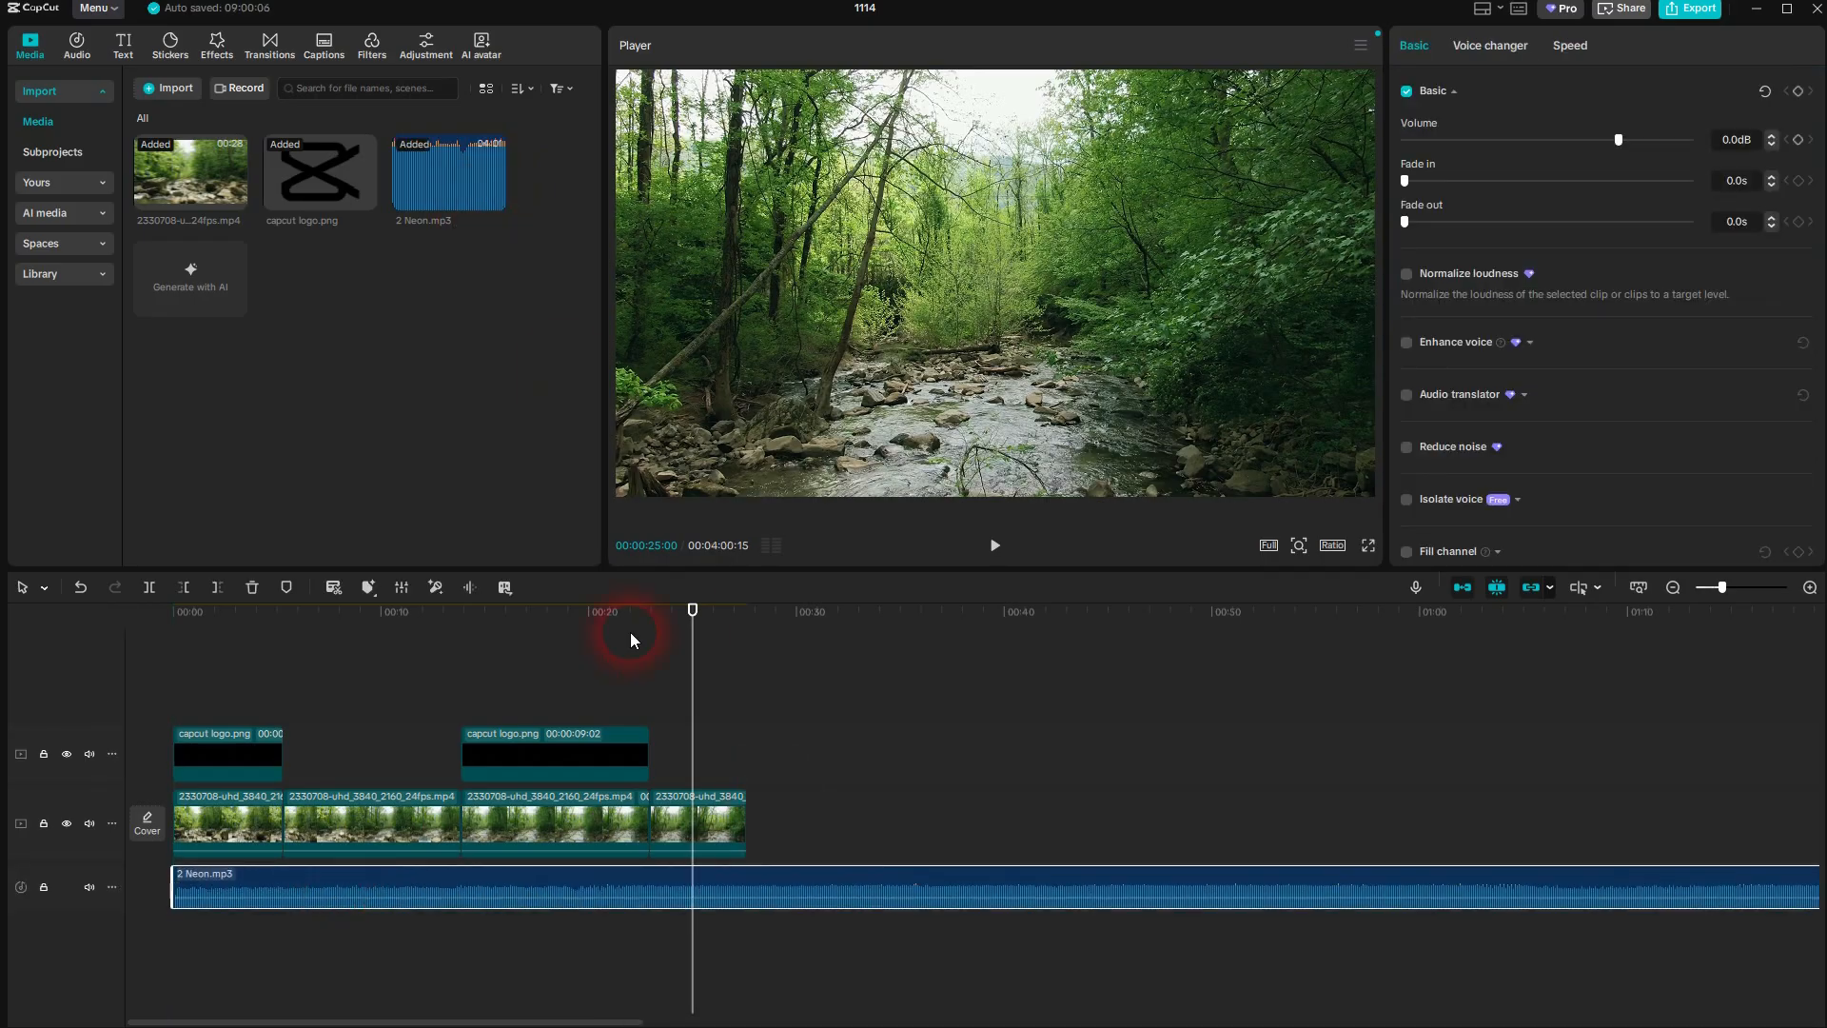
Split the 2 Neon.mp3 audio clip at 00:00:05:09, in line with the first video cut
left_click_drag(703, 619, 295, 683)
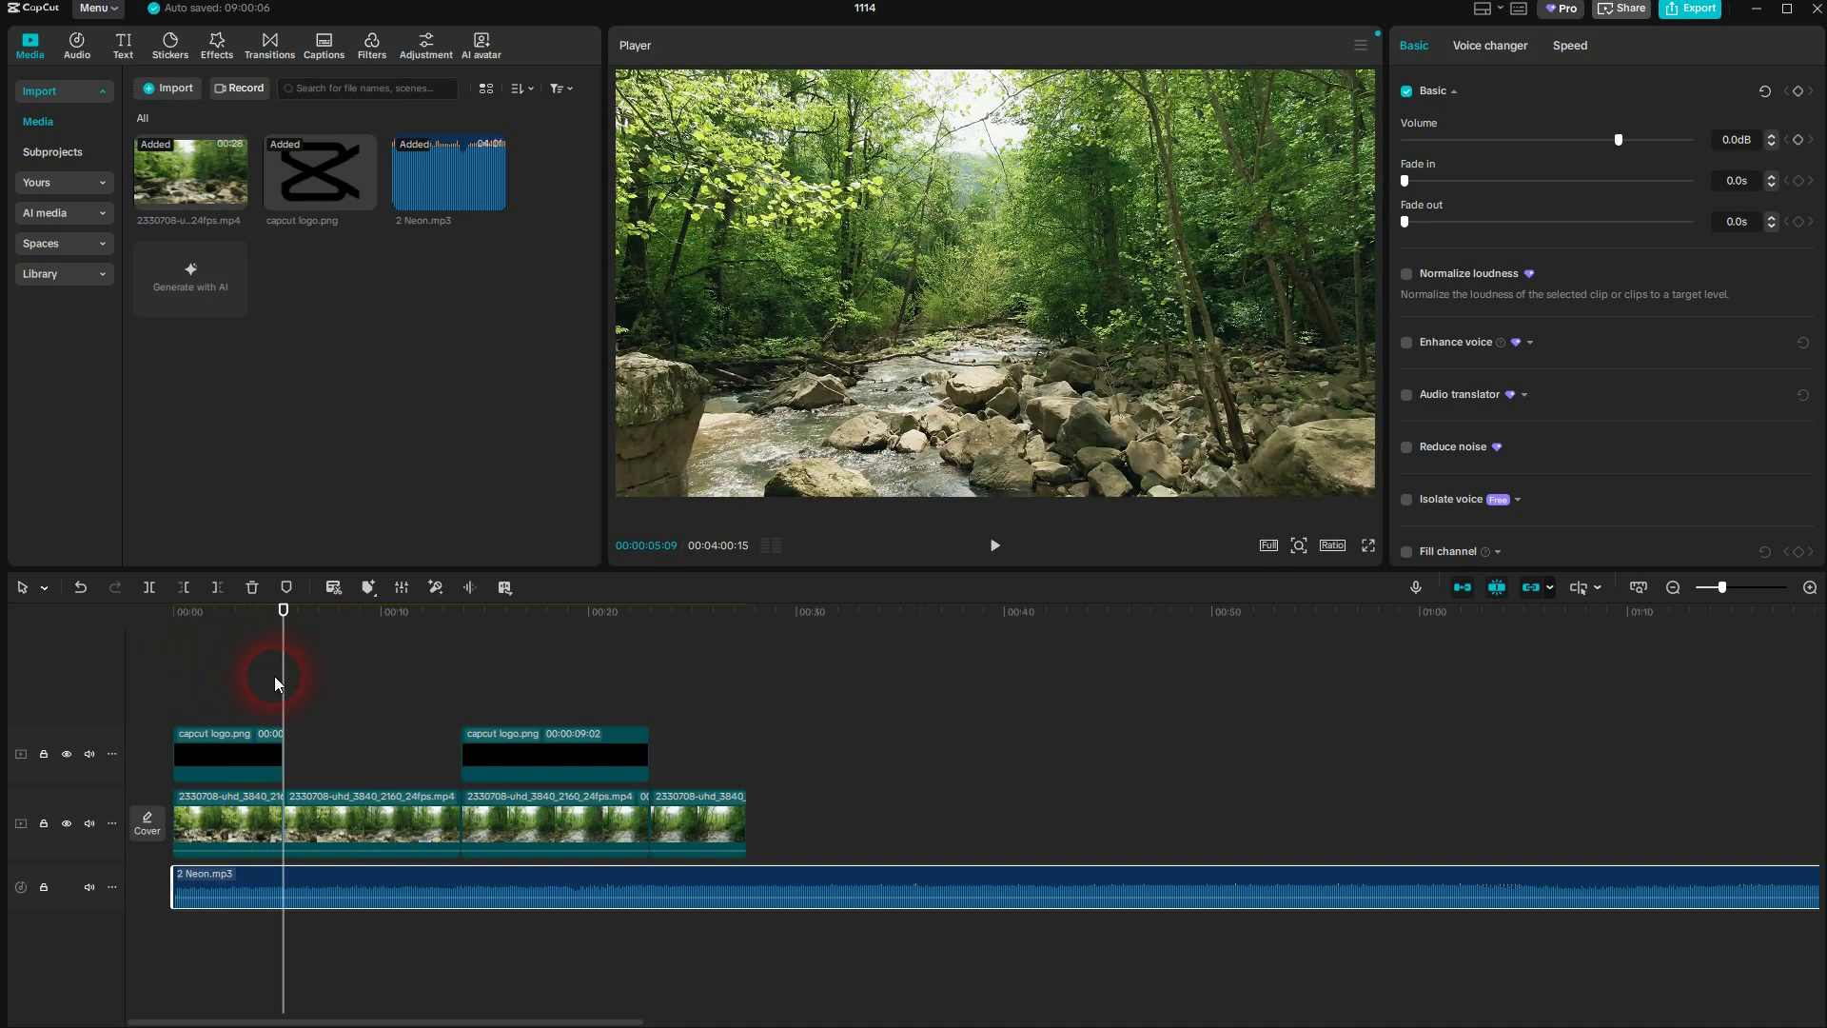
left_click(323, 826)
left_click(326, 889)
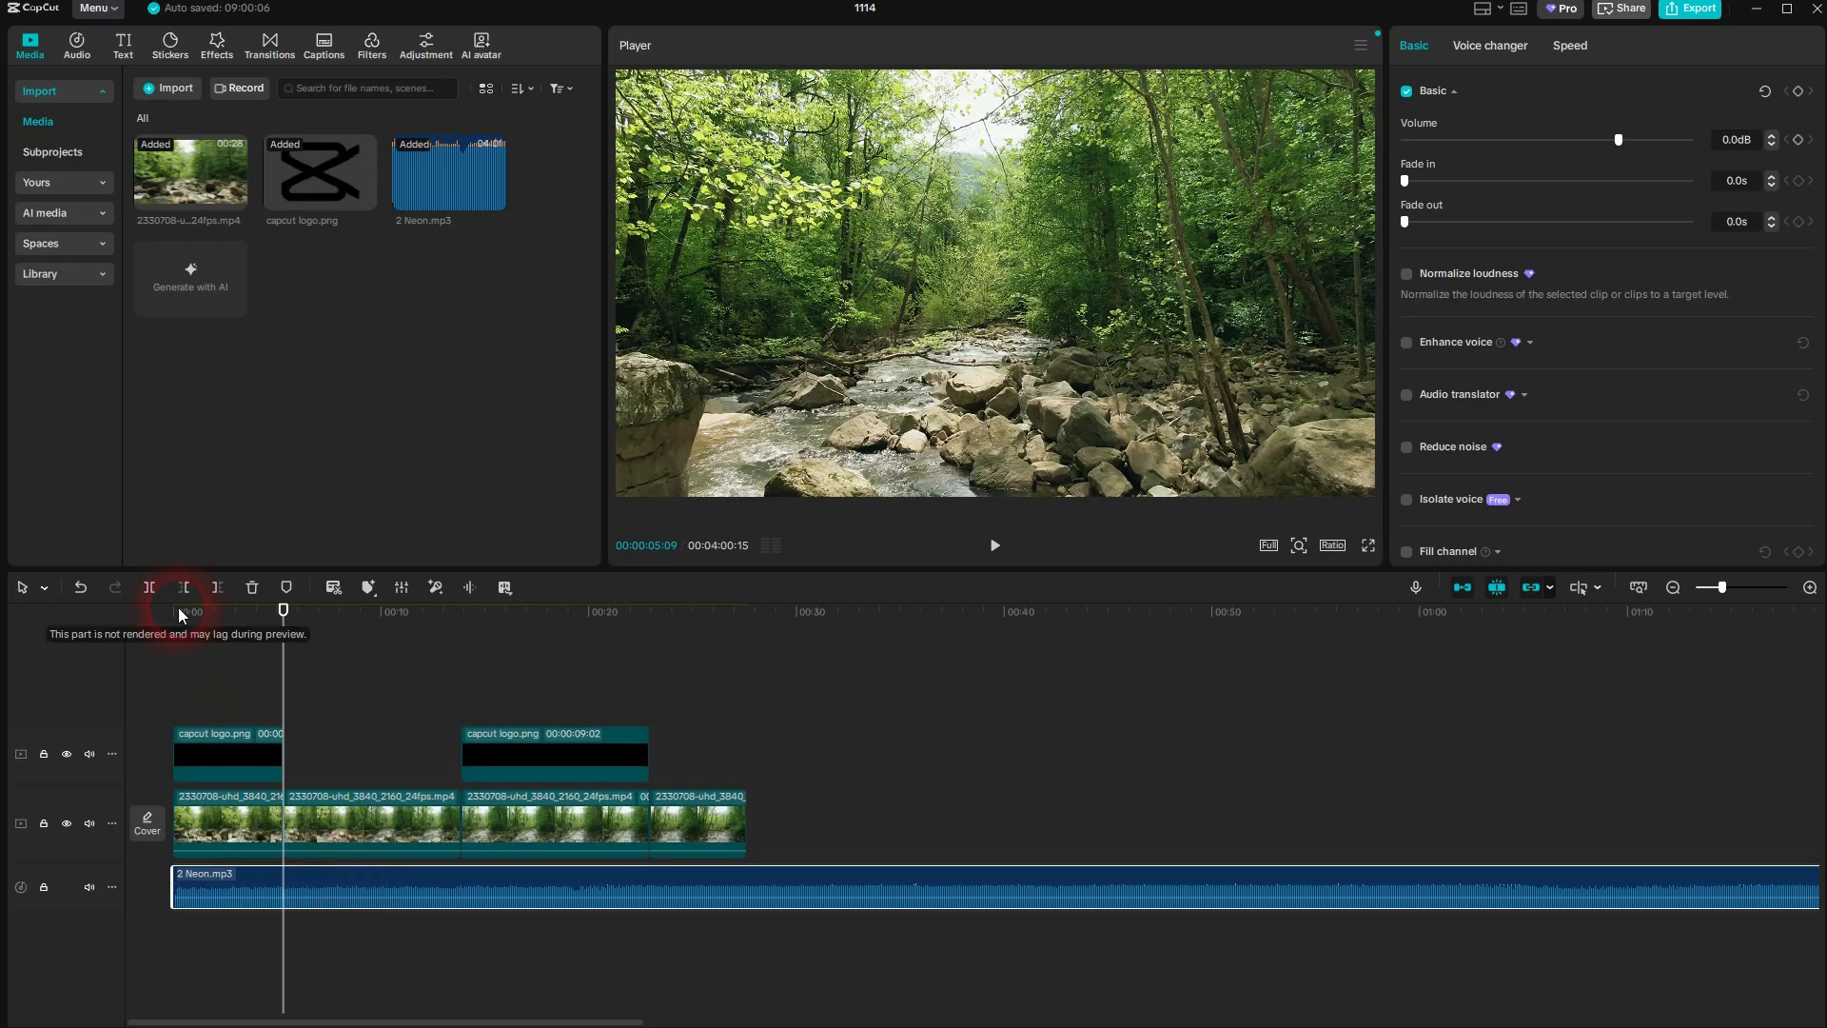
left_click(149, 587)
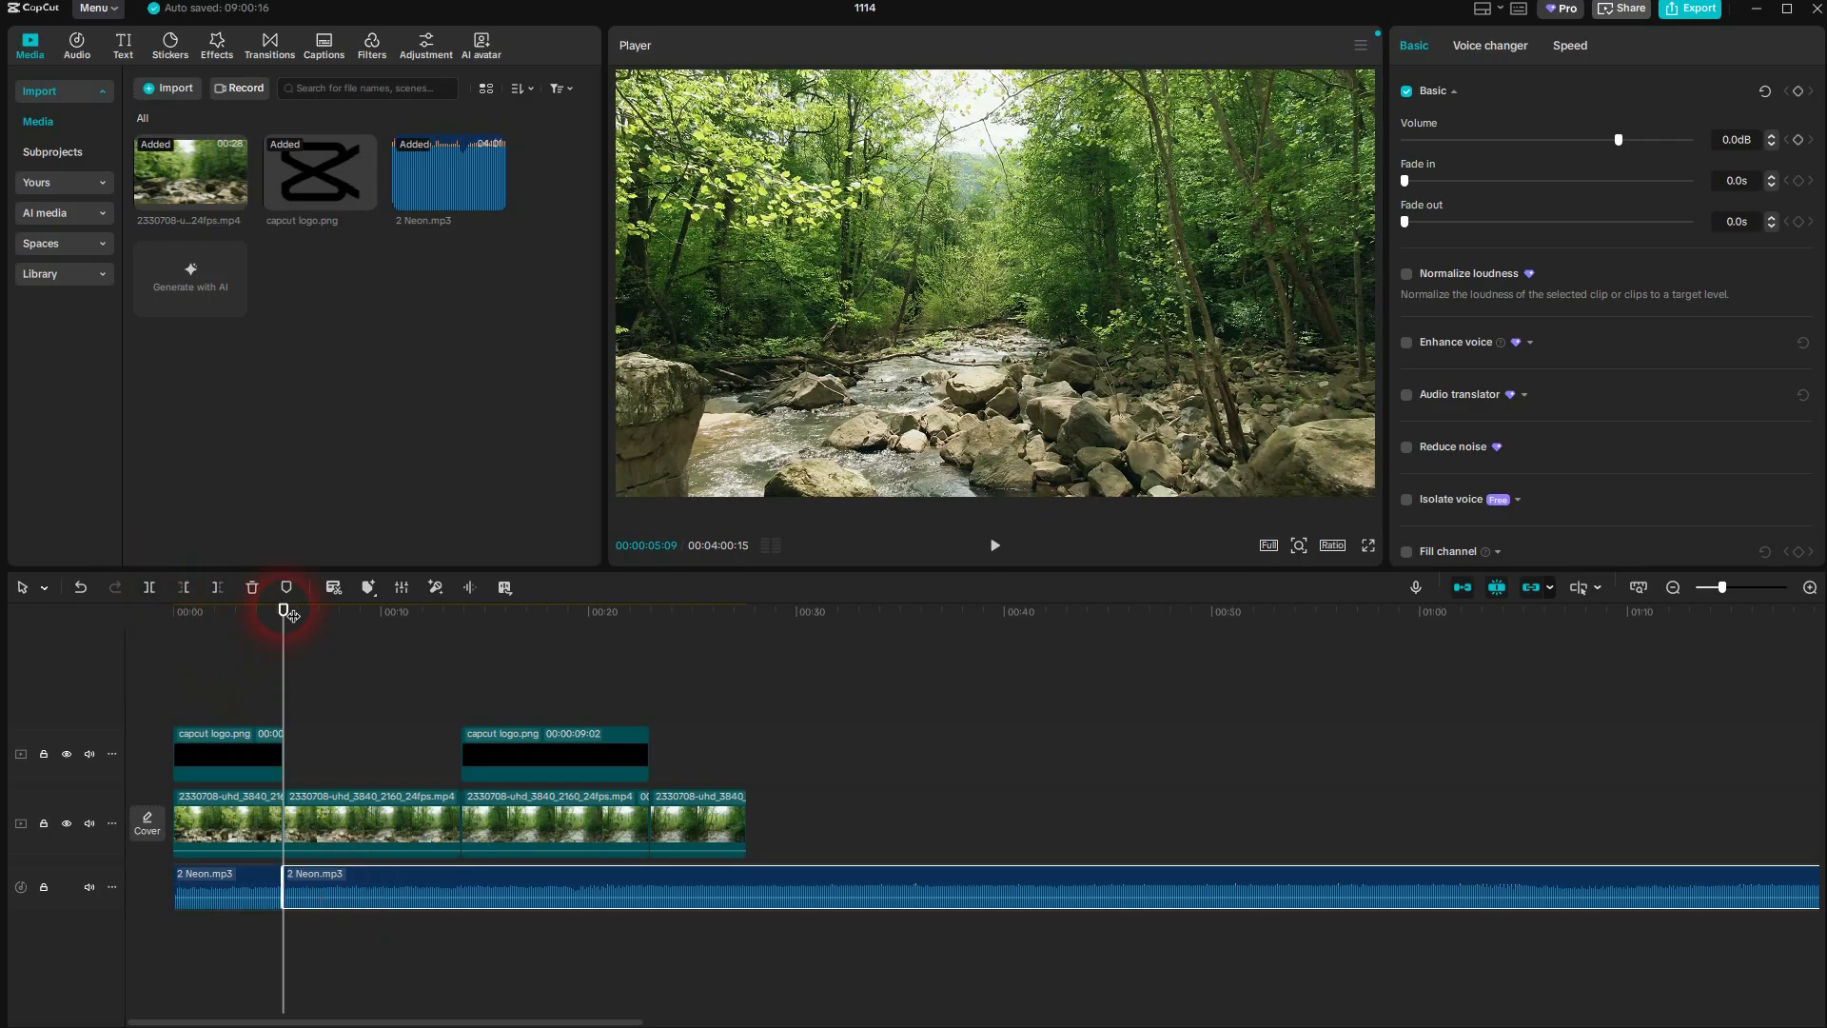
Cut the longer 2 Neon.mp3 segment at 00:00:22:28 using the Split tool
left_click_drag(303, 619, 666, 868)
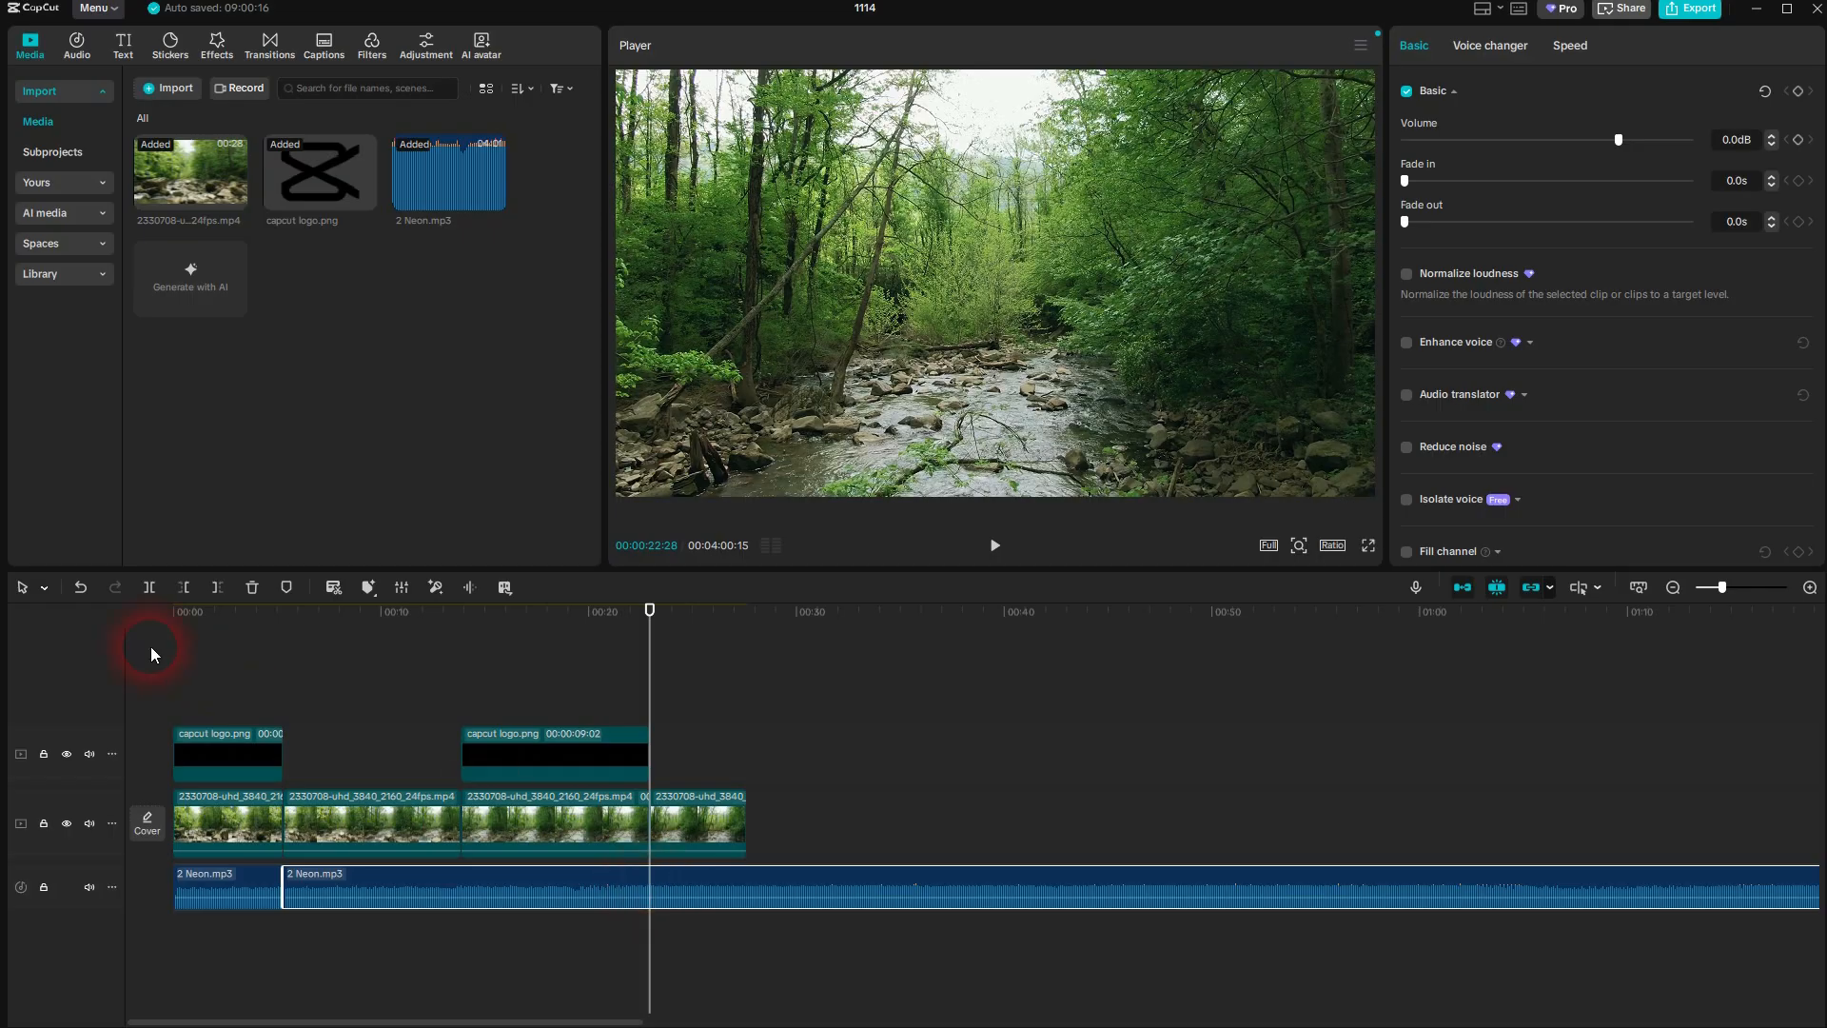
left_click(44, 592)
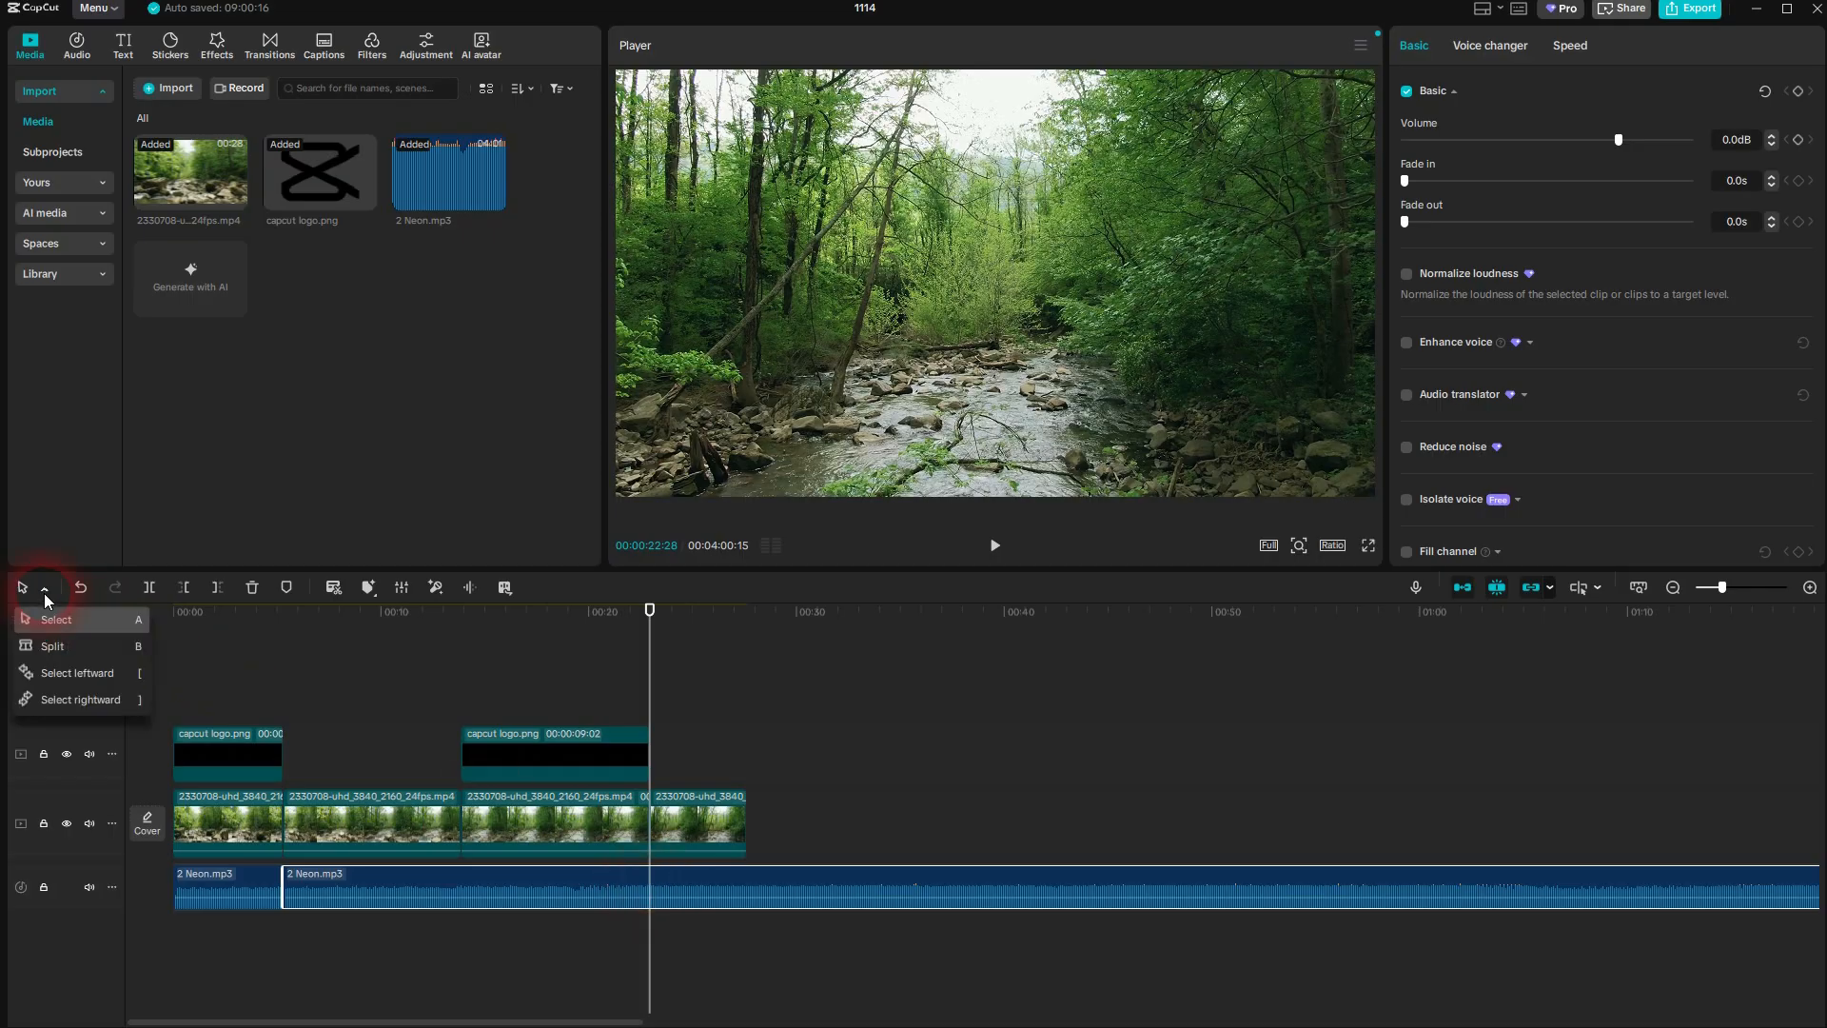
left_click(150, 680)
left_click(653, 881)
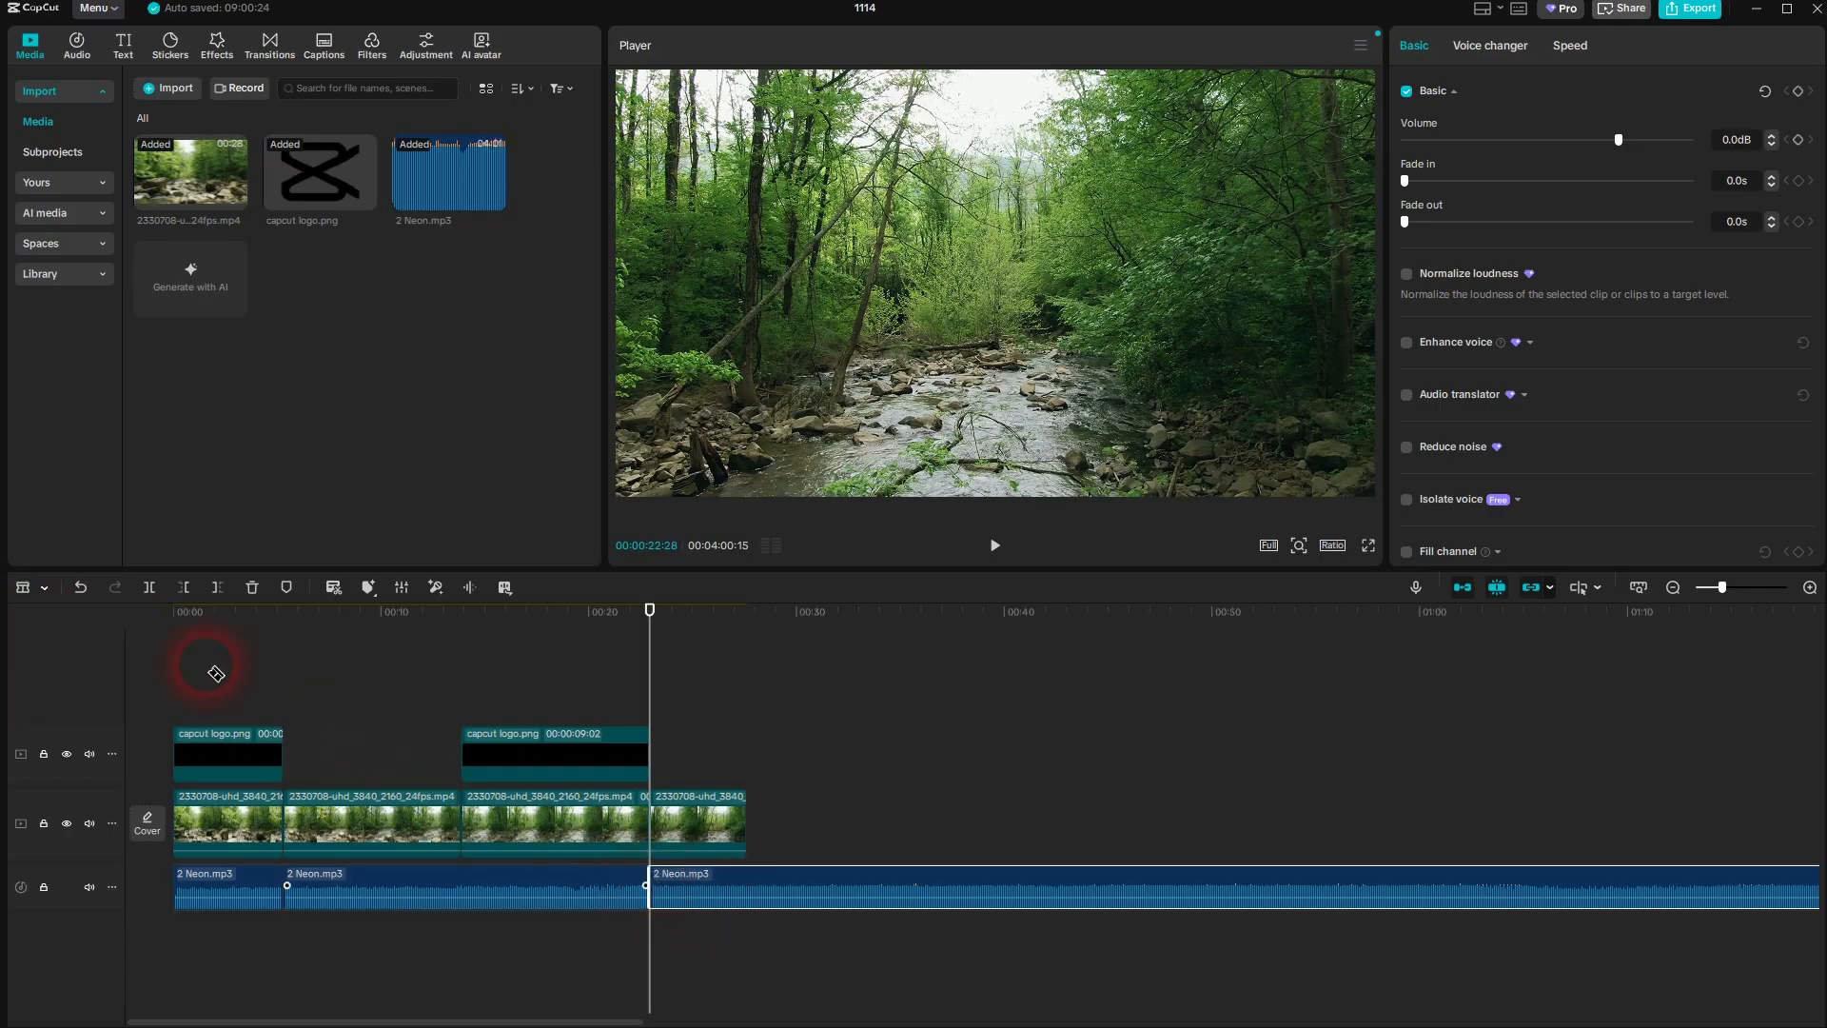
Switch back to the Select tool and delete the middle 2 Neon.mp3 segment
left_click(29, 598)
left_click(50, 619)
left_click(529, 891)
key("Delete")
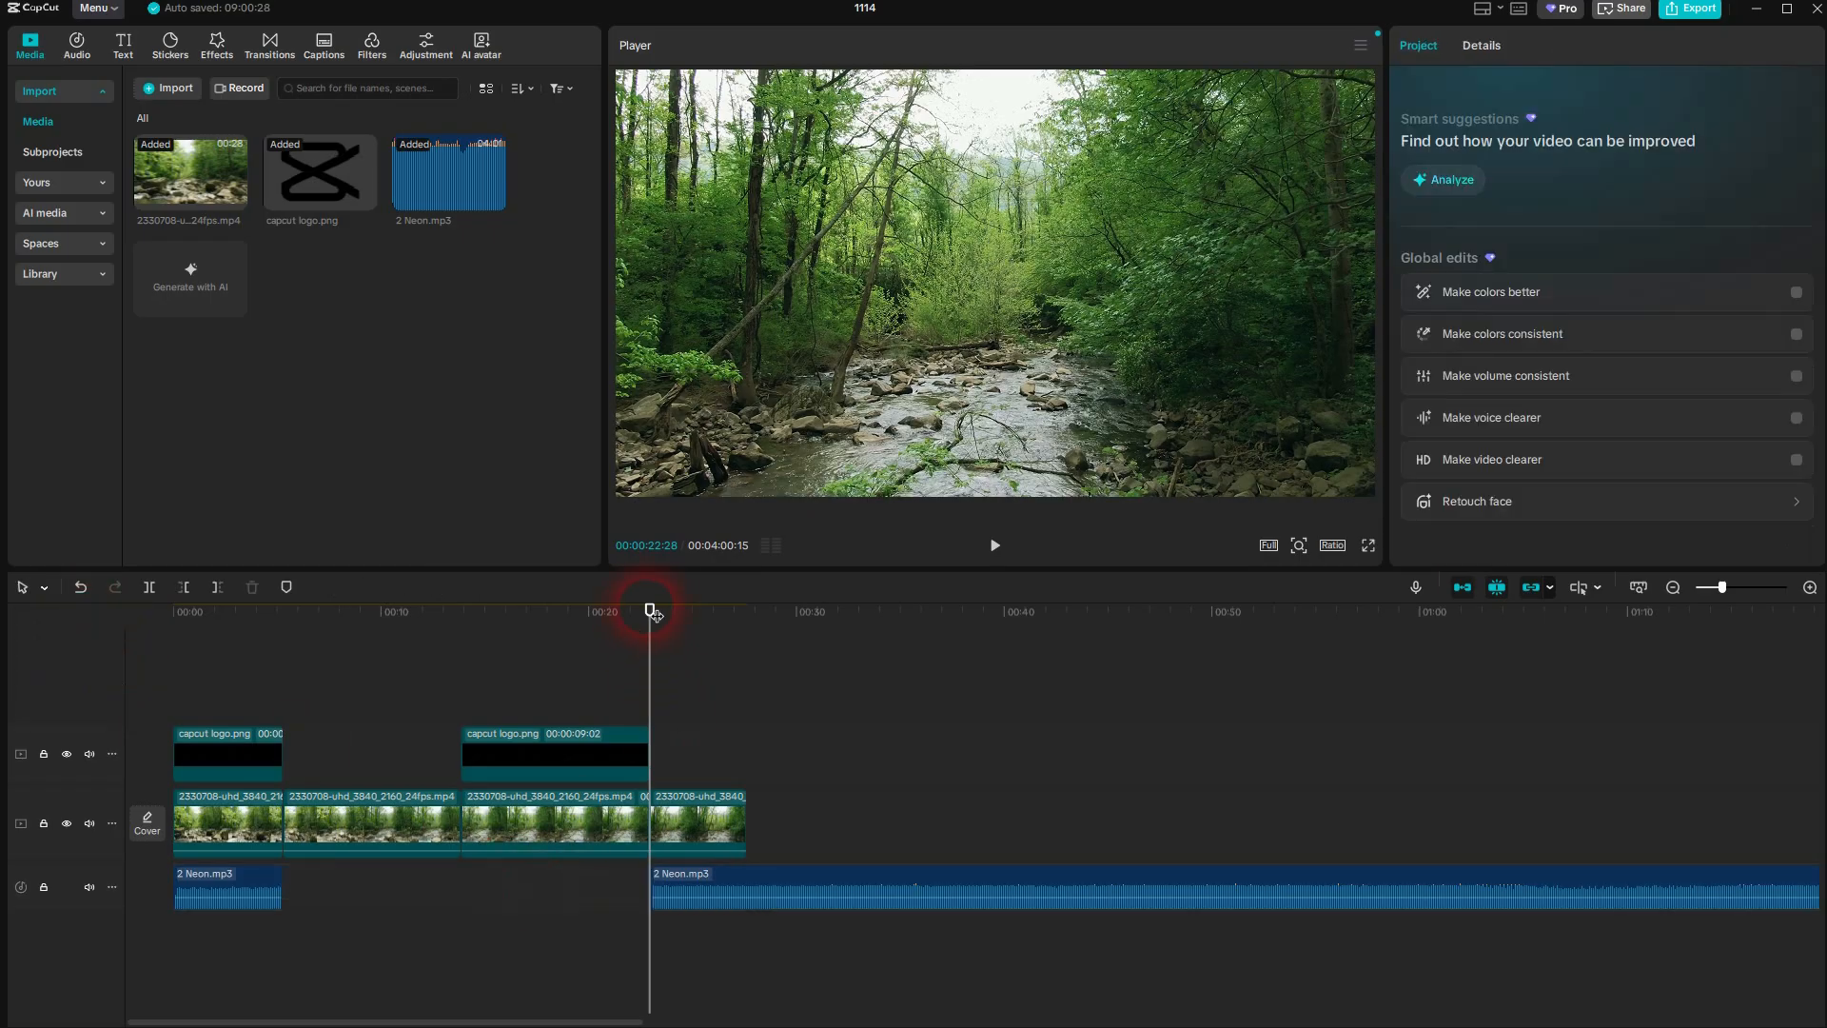
Split the last 2 Neon.mp3 segment at the video's end, 00:00:27:18, and delete the excess audio after it
left_click_drag(653, 609, 751, 619)
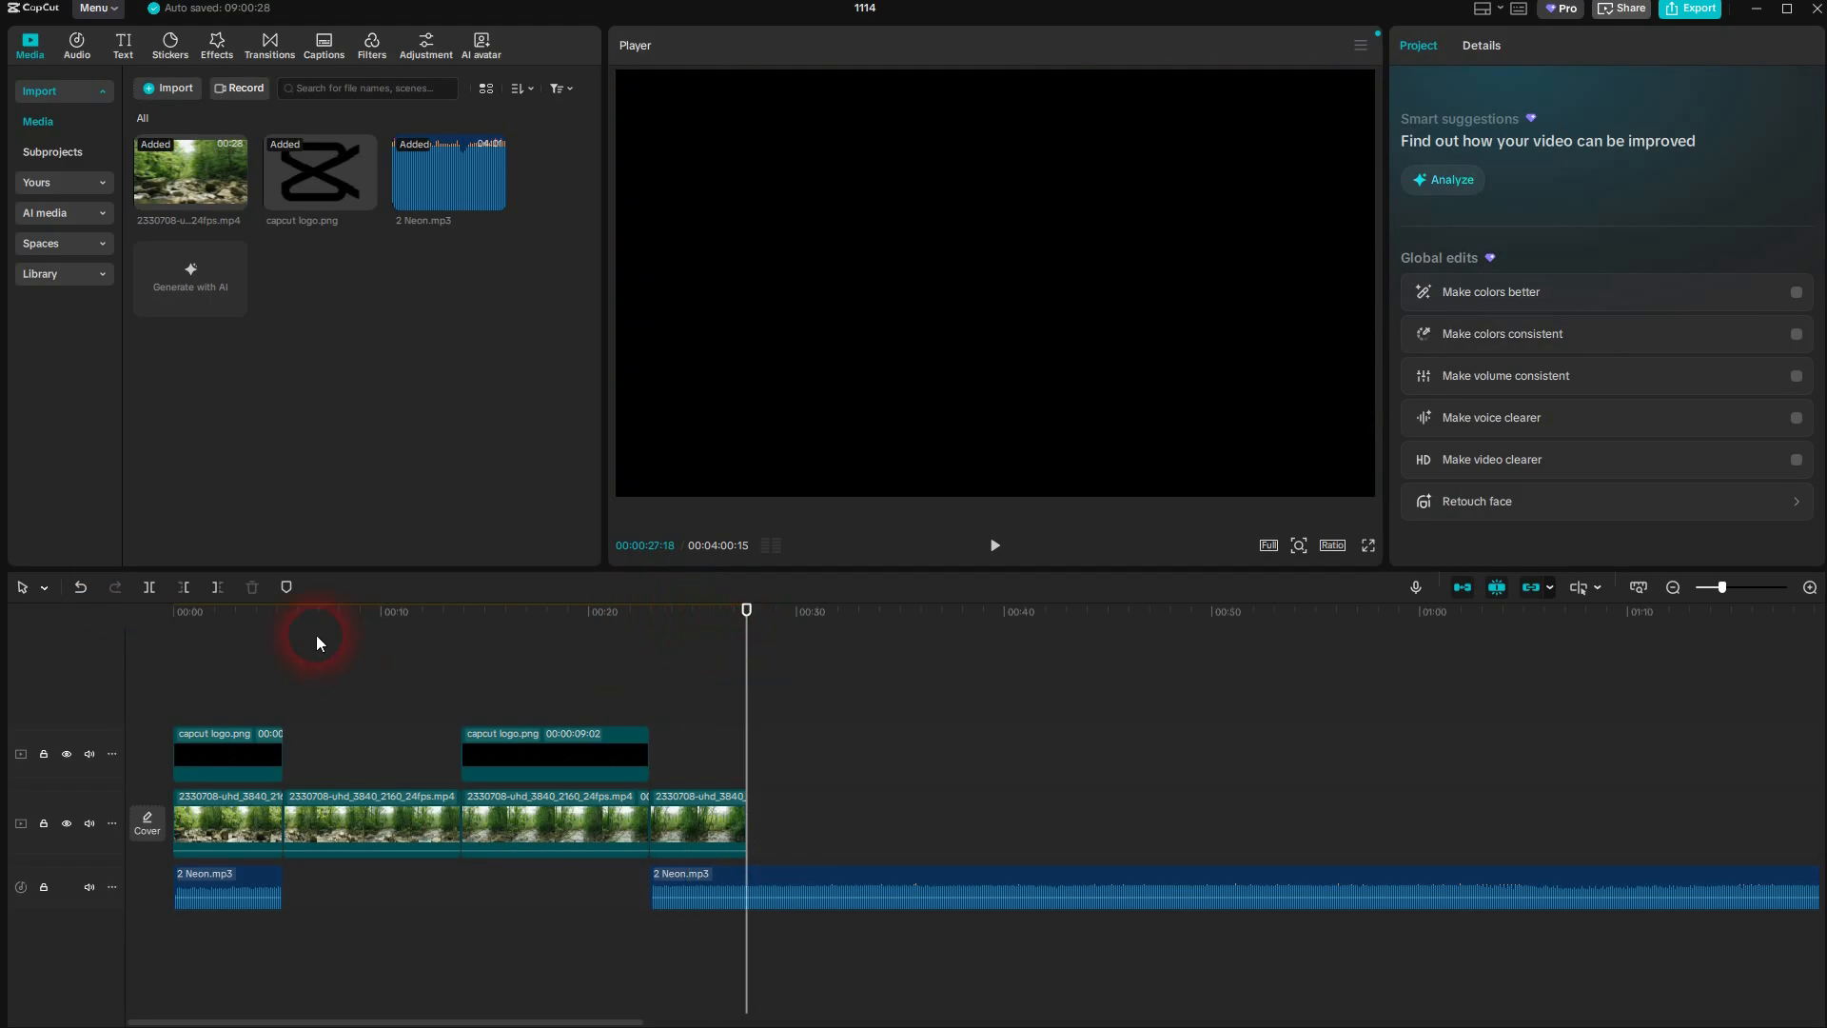
left_click(858, 899)
left_click(149, 587)
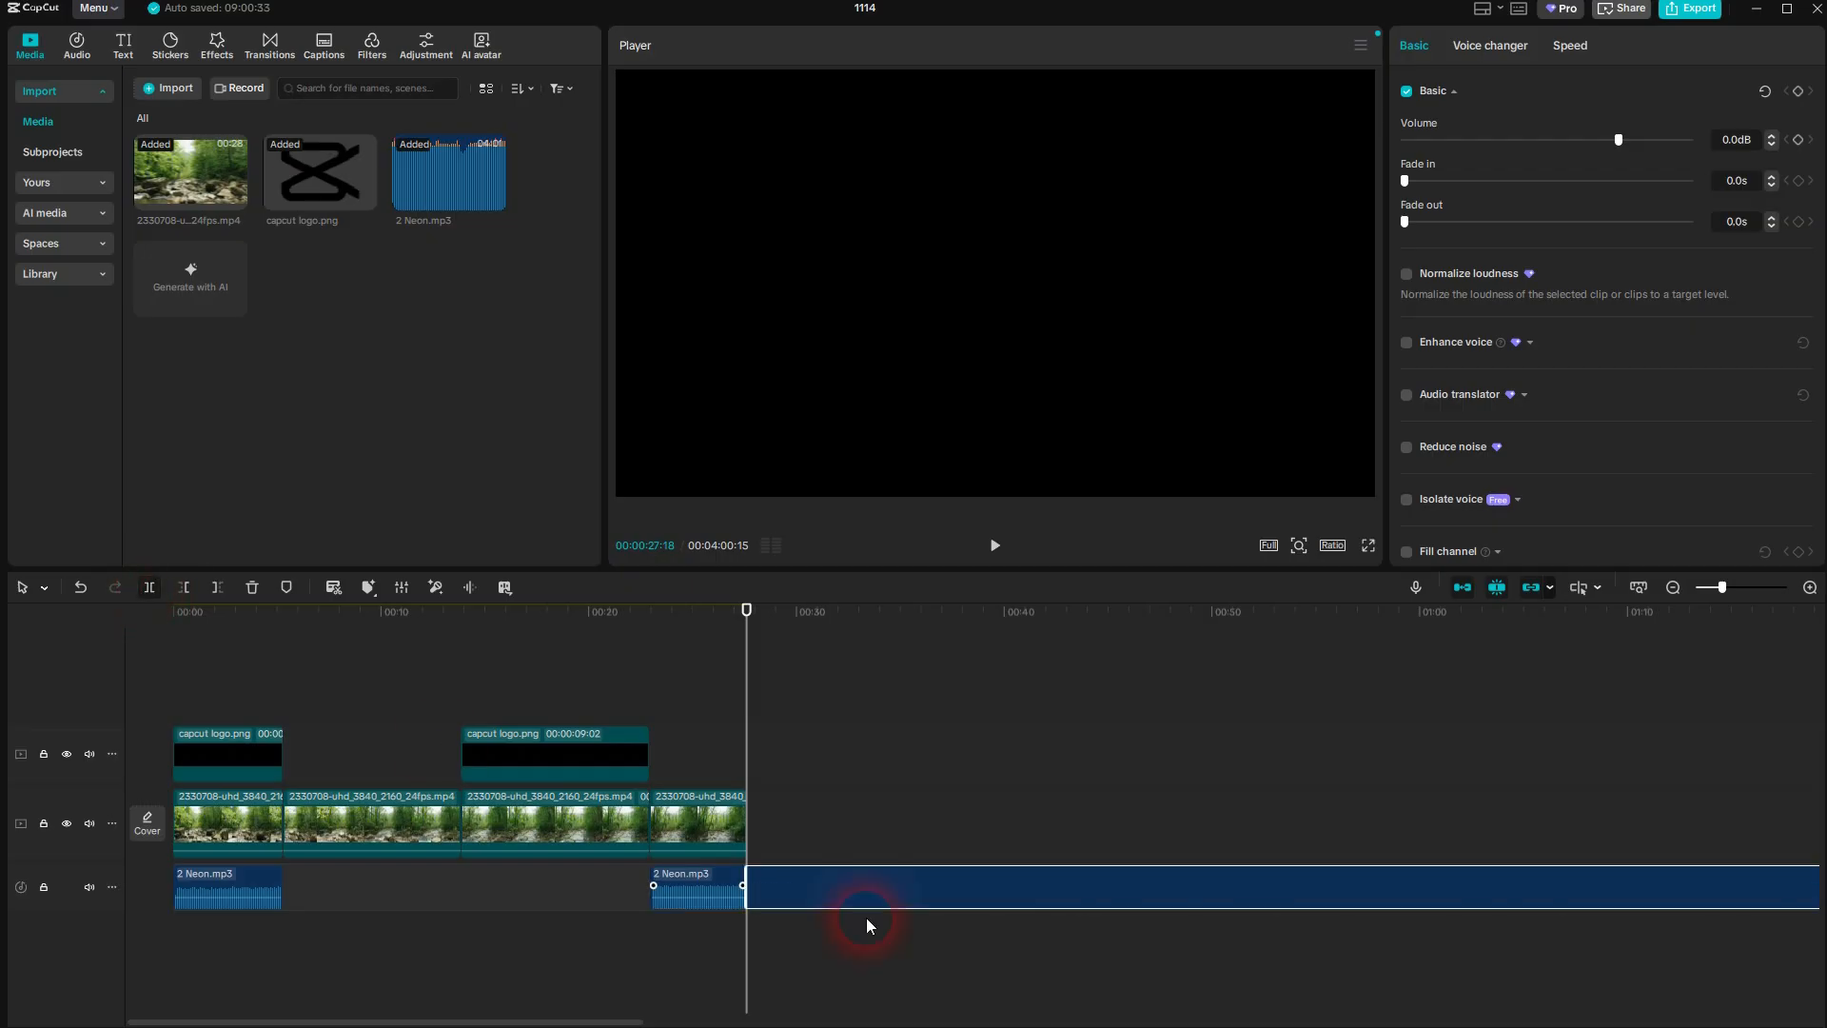
left_click(991, 891)
key("Delete")
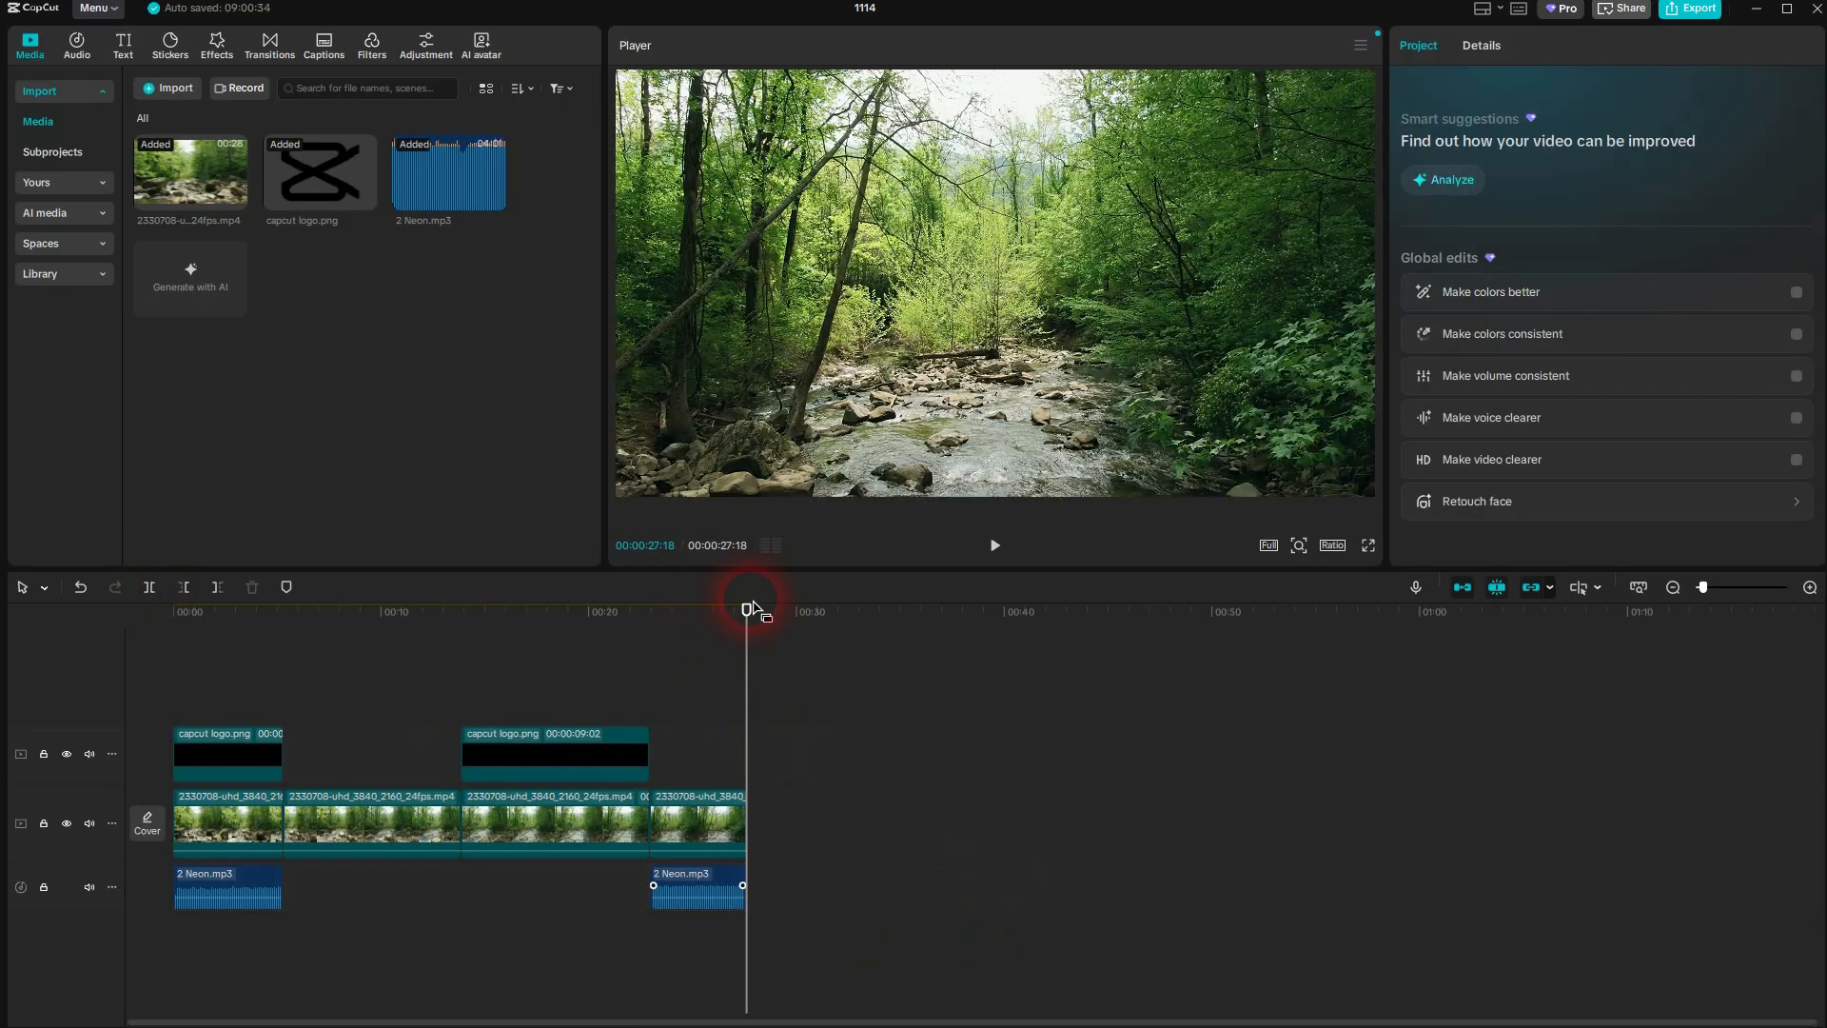
Scrub back to the start of the timeline to review the trimmed audio, and show the available Select and Split tools
left_click_drag(748, 611, 202, 831)
left_click(247, 890)
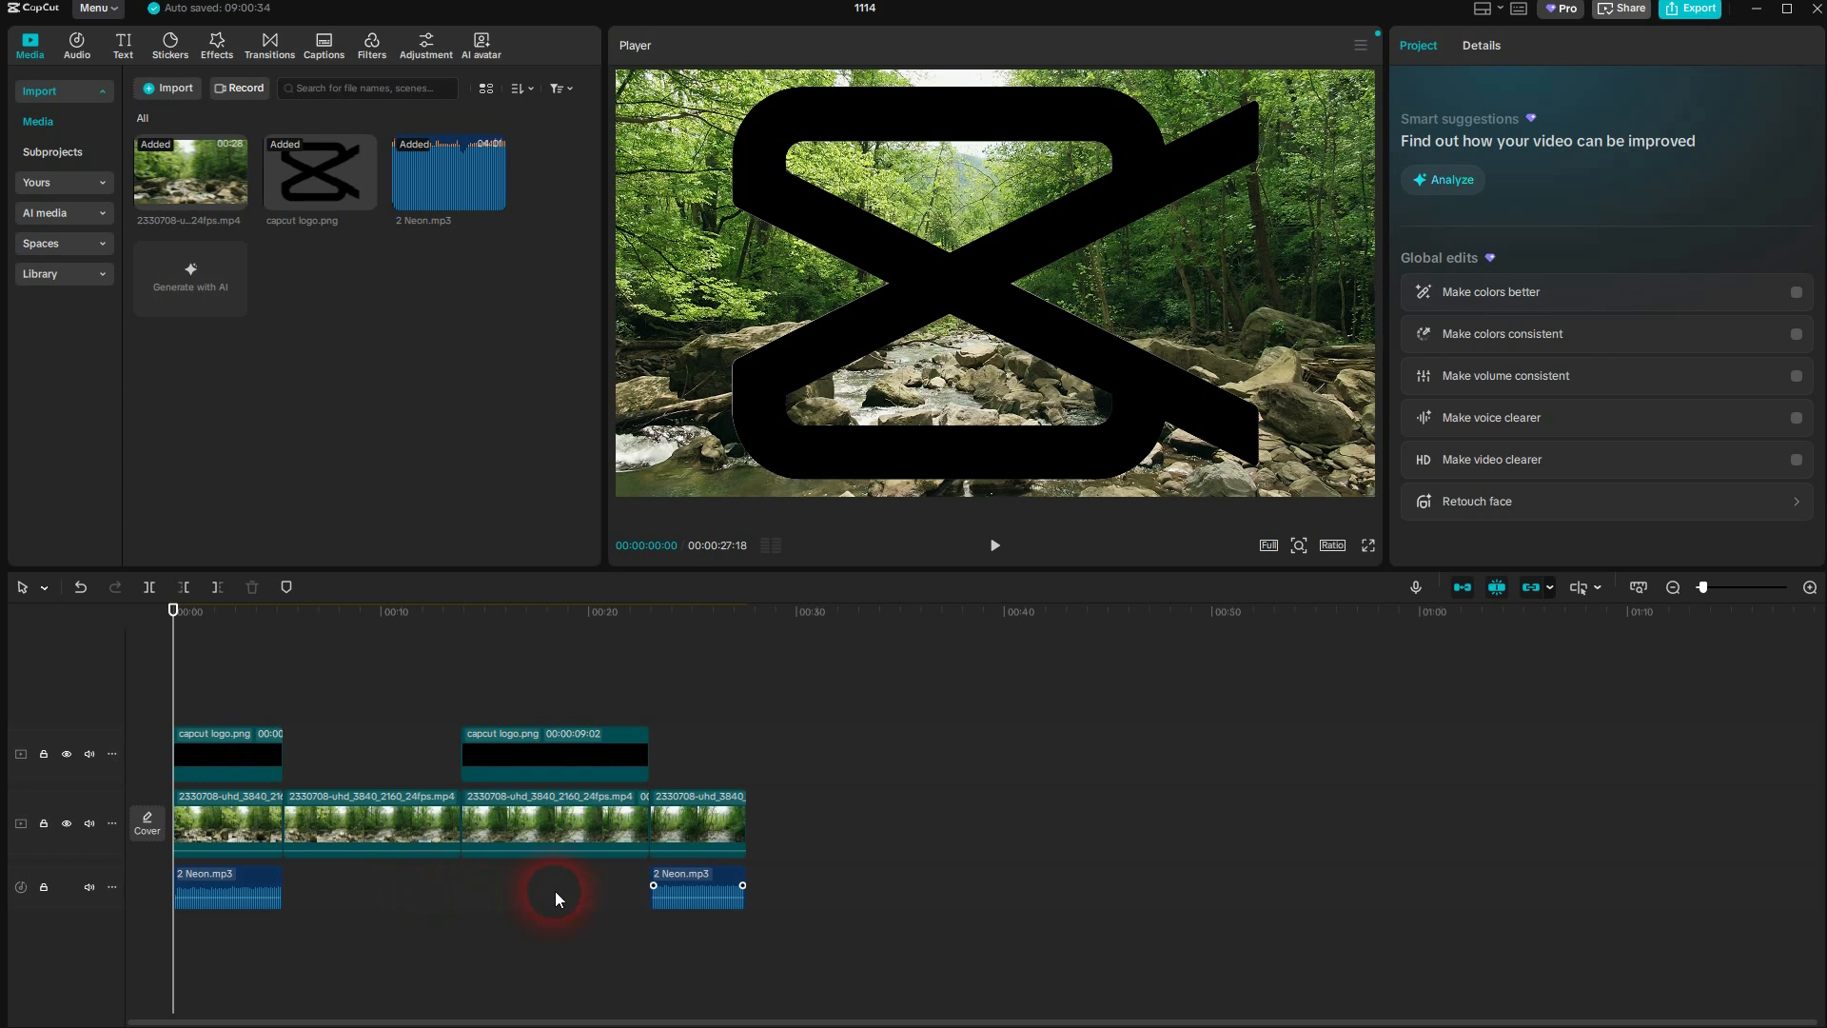
left_click(45, 590)
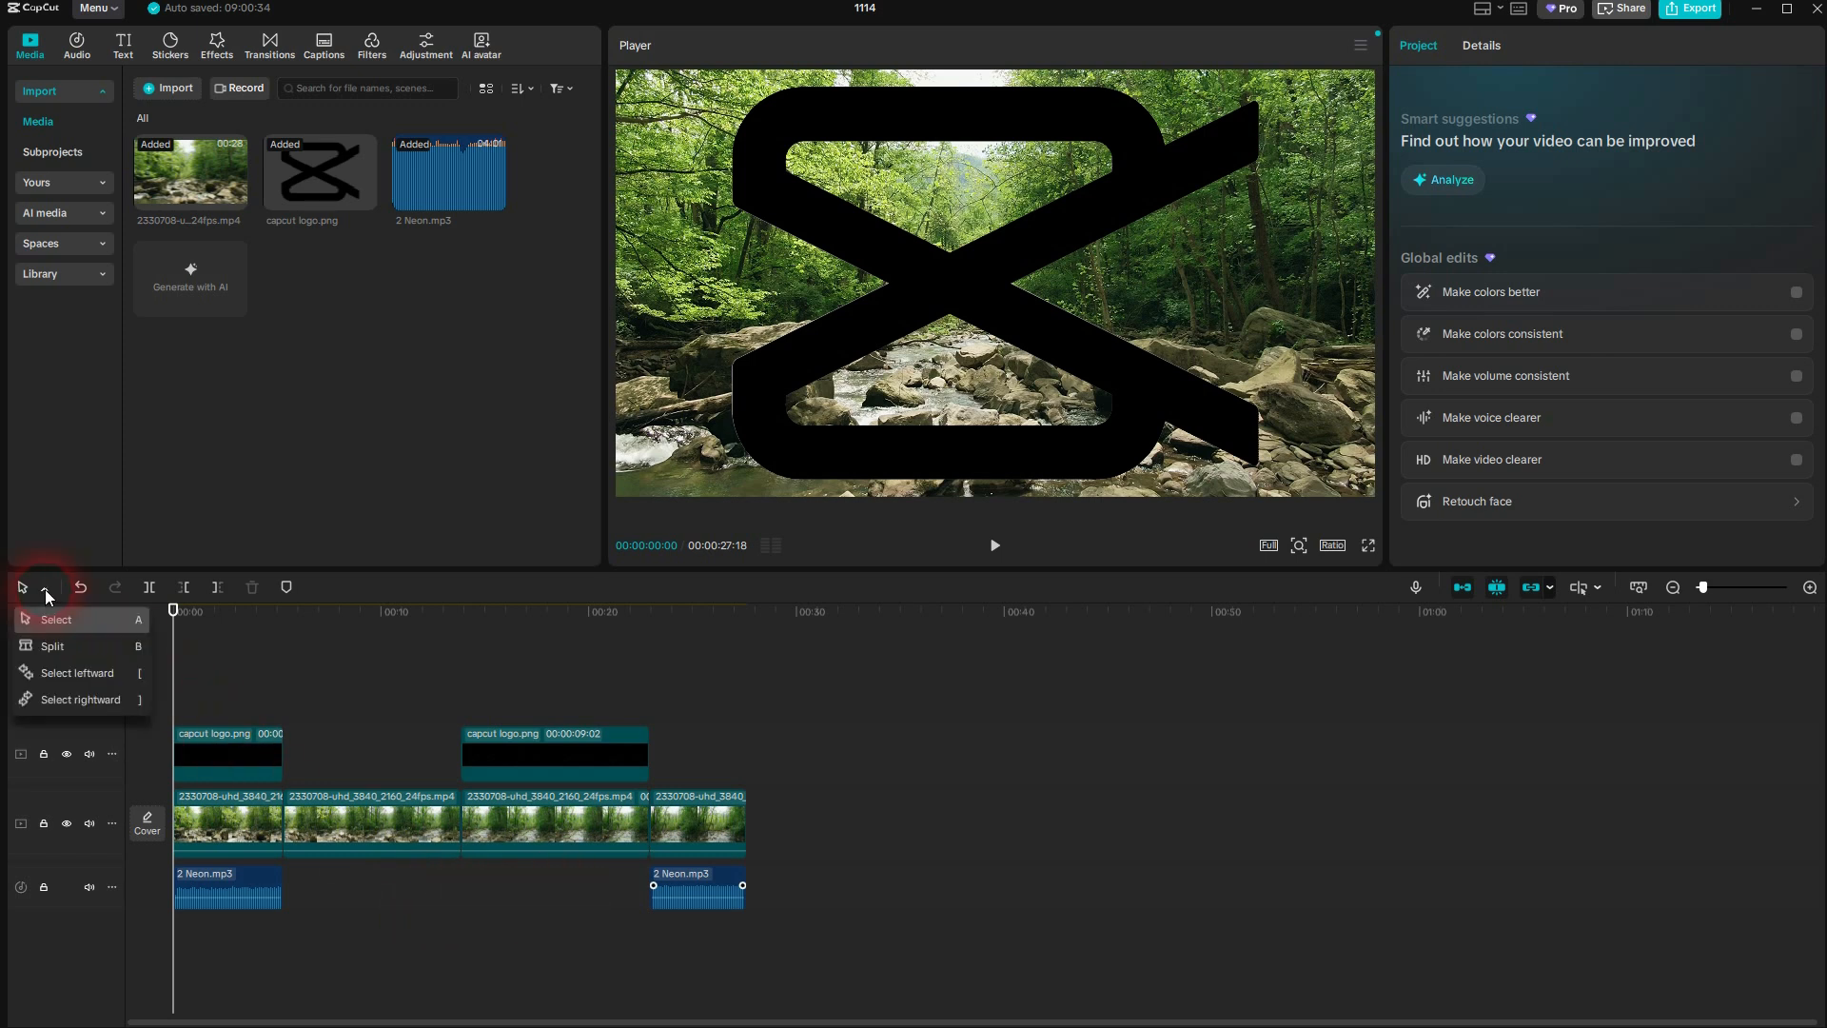